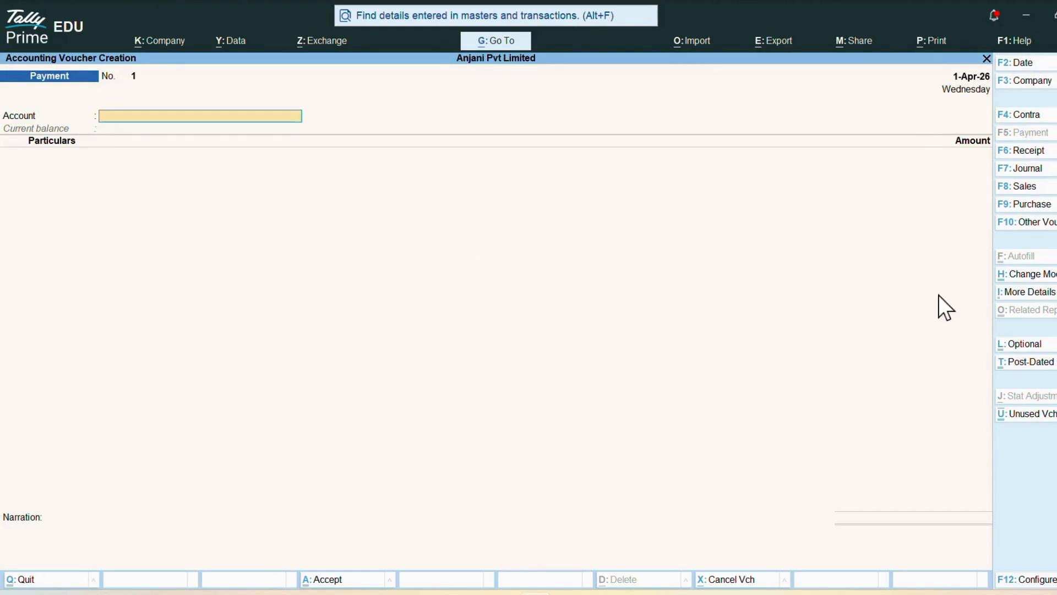
Start a Purchase voucher and change its entry mode to As Voucher.
key("F9")
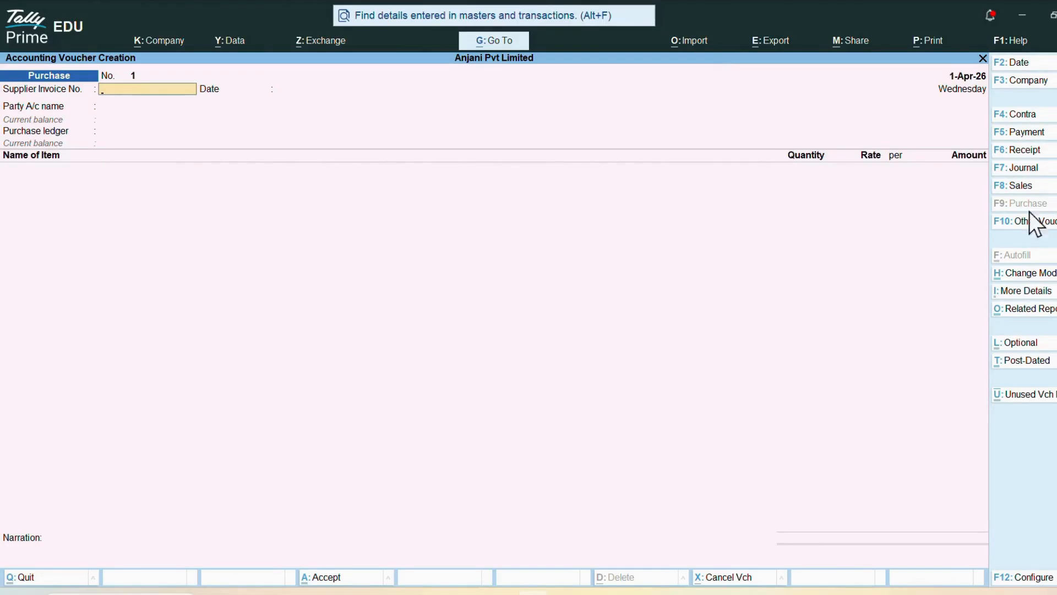
left_click(1022, 274)
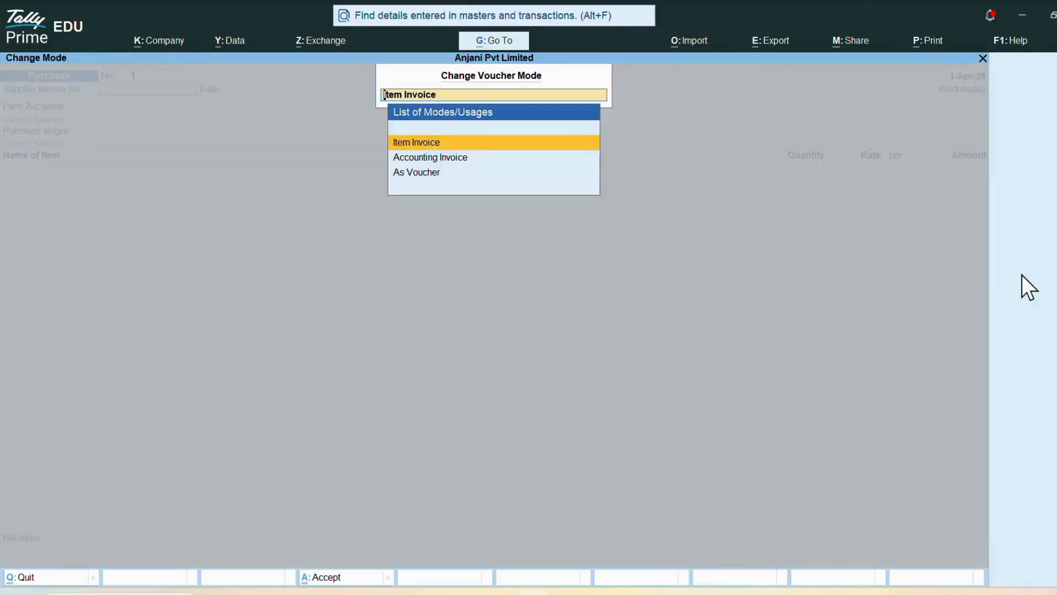
left_click(423, 179)
left_click(423, 179)
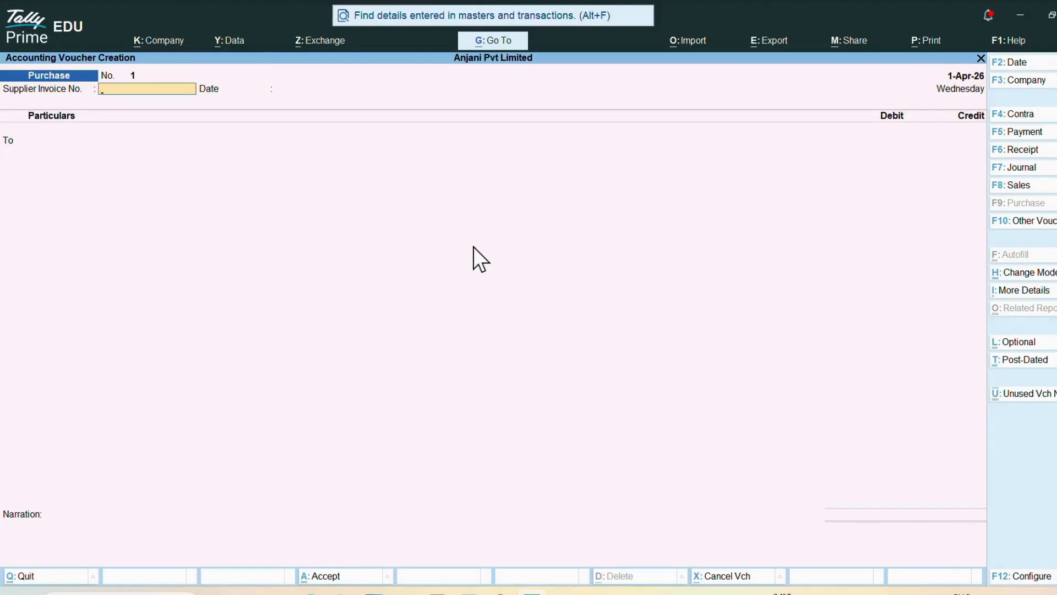
Configure the purchase voucher to use Cr/Dr instead of To/By during voucher entry and accept the configuration.
left_click(1006, 576)
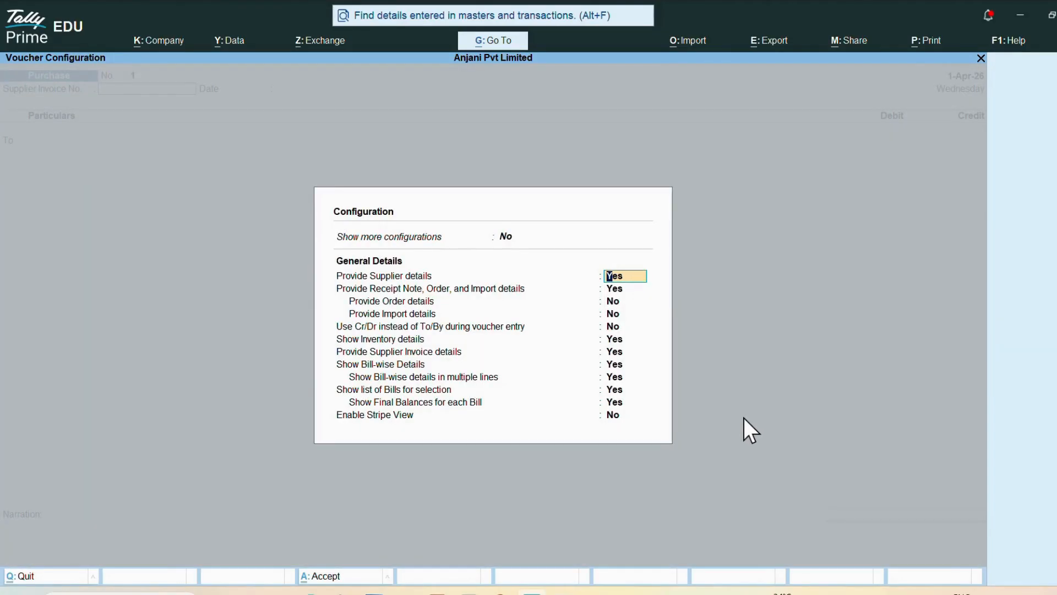
key("Return")
key("Return")
key("Return")
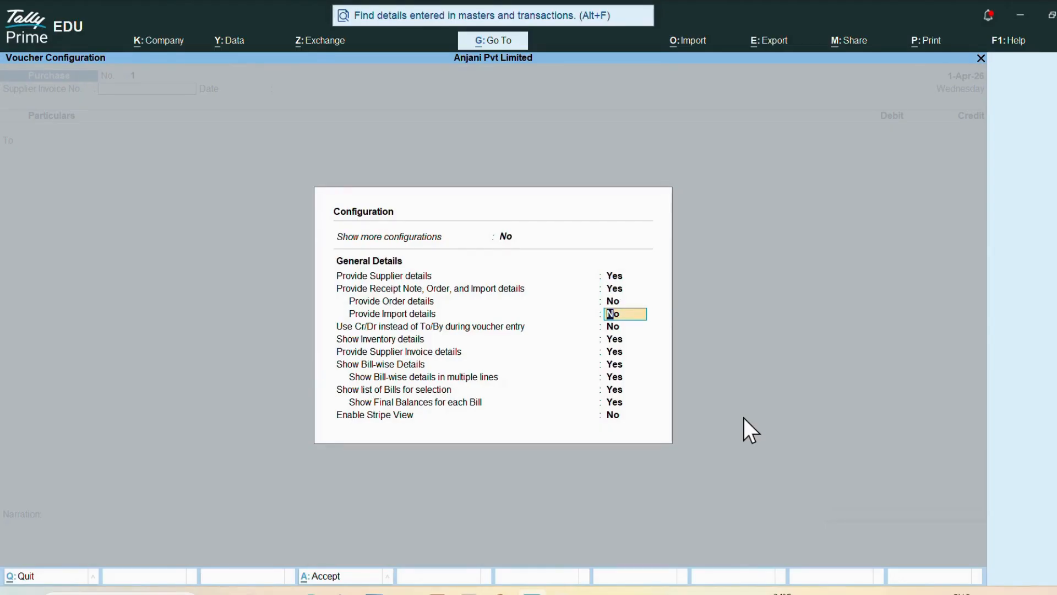
key("Return")
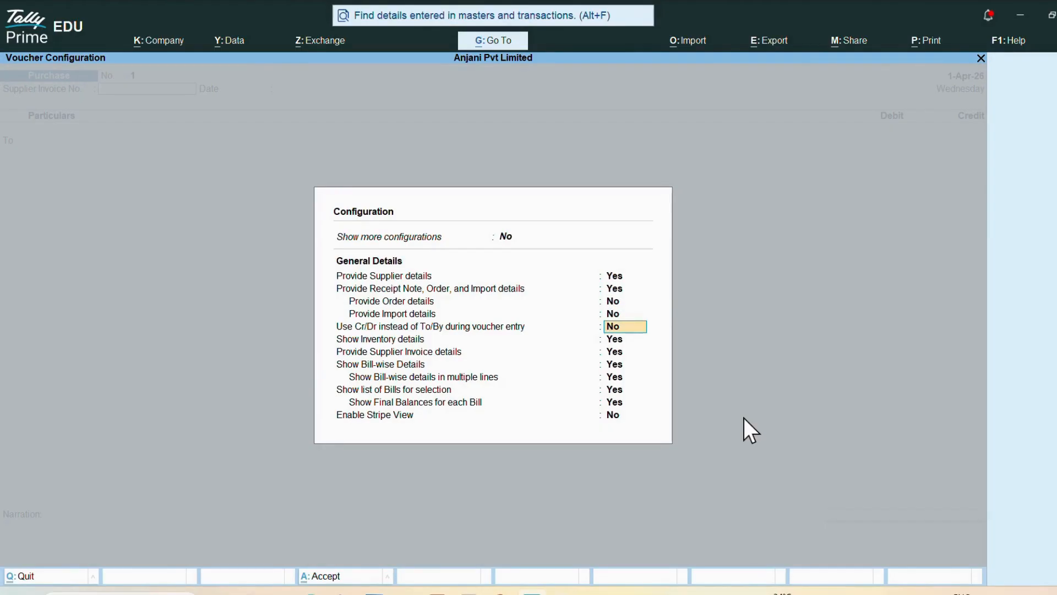
type("yes")
key("ctrl+a")
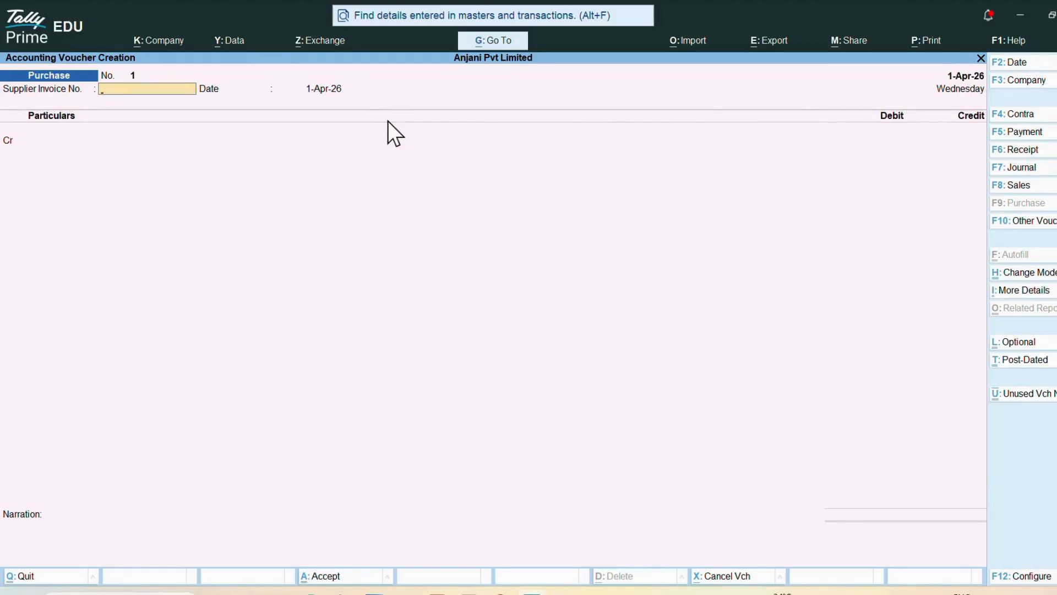
Enter supplier invoice number 1001 and set both the supplier invoice date and the voucher date to 1-Mar-27.
type("1001")
key("Return")
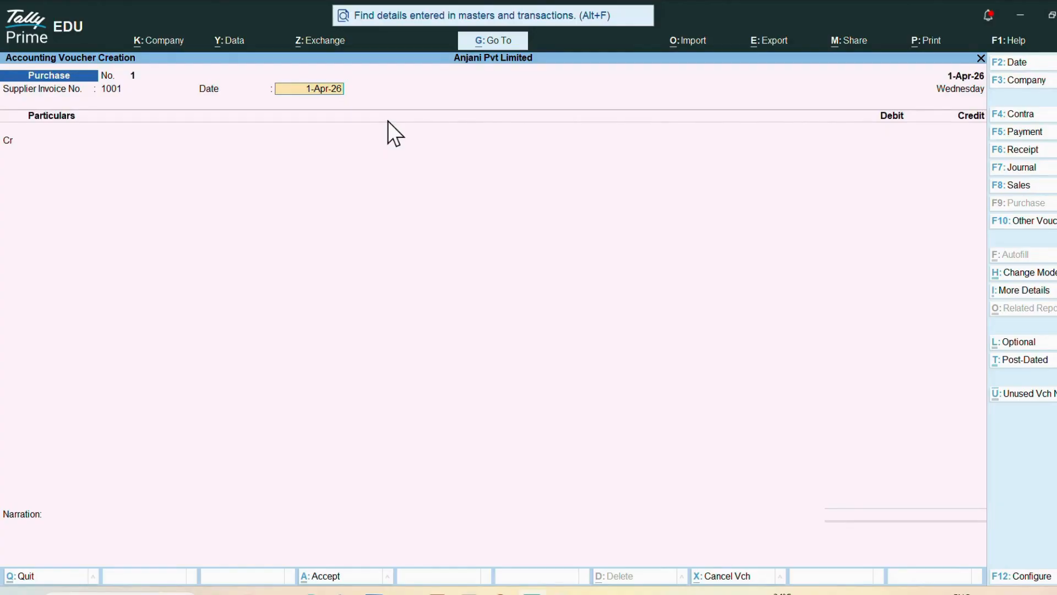
type("1-3")
key("Return")
left_click(1000, 64)
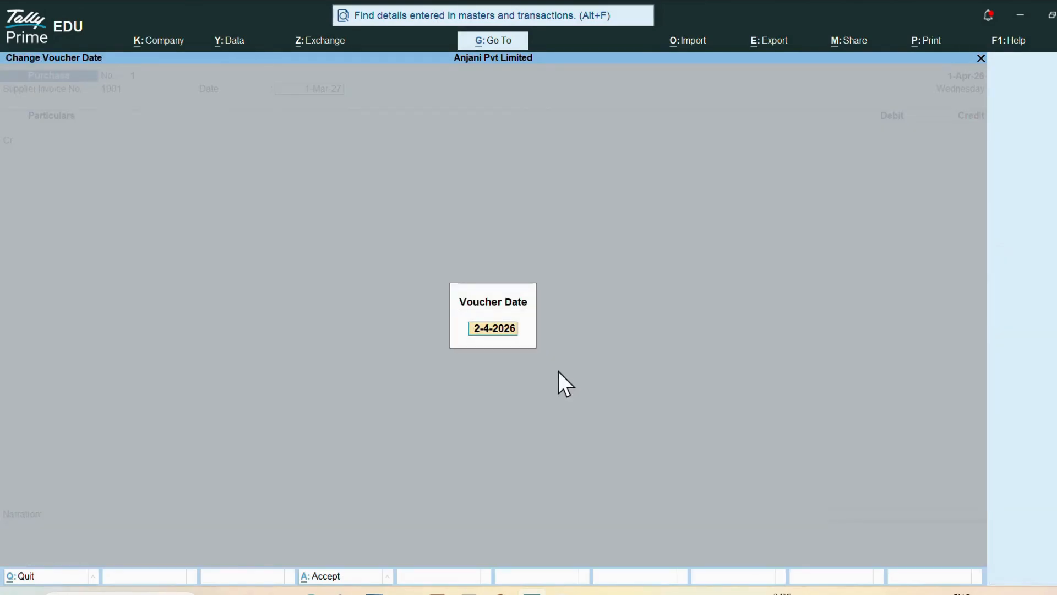
type("1-3")
key("Return")
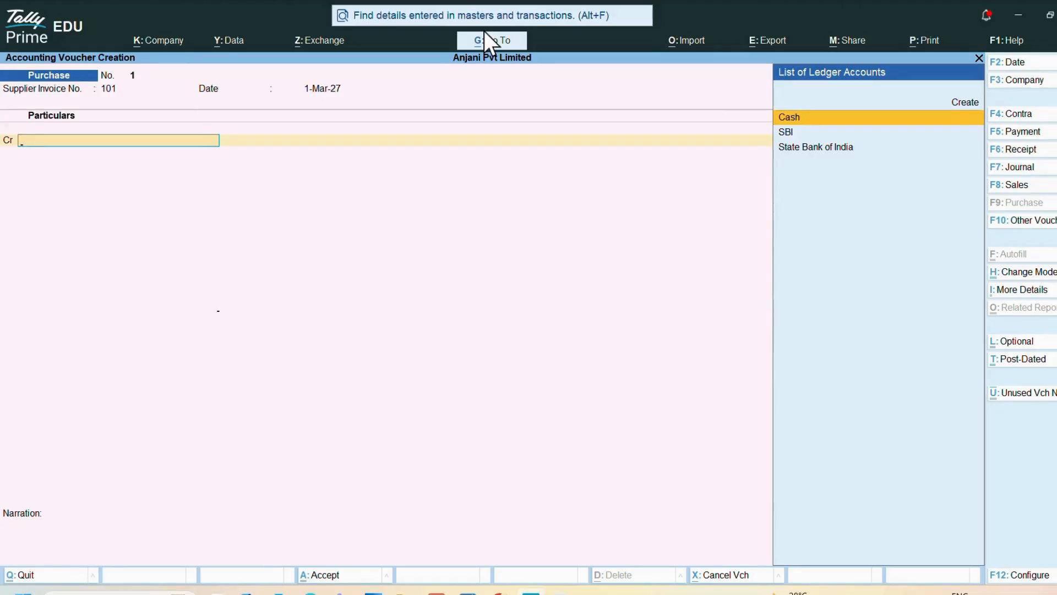
Credit the Cash ledger with 10,000 in the purchase voucher, continuing past the negative cash warning.
key("Return")
key("Return")
key("Return")
key("Return")
key("Return")
key("Return")
key("Return")
key("Return")
key("Return")
key("Return")
key("Return")
key("Return")
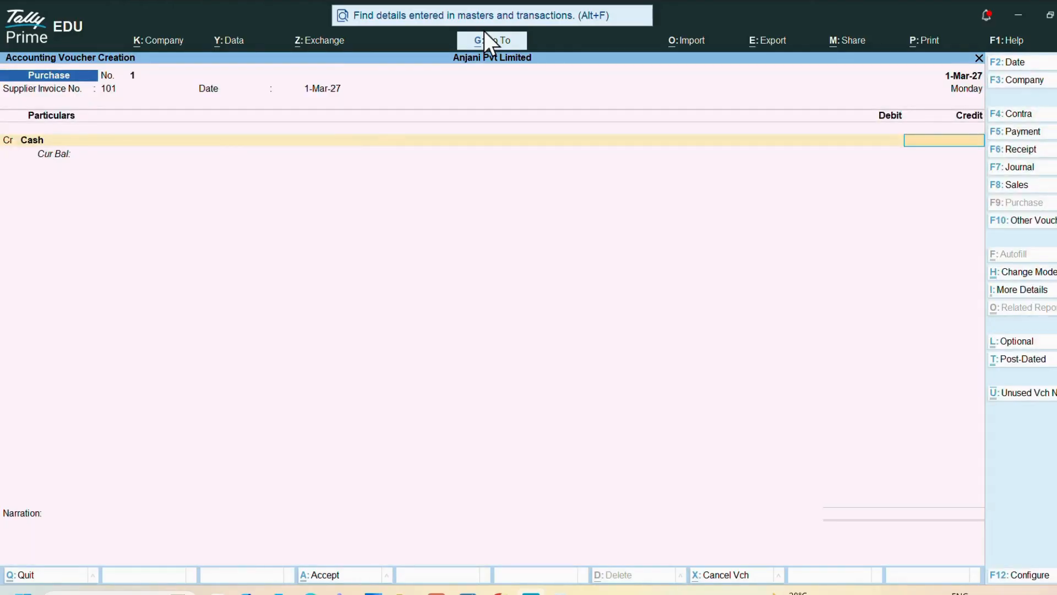
type("10000")
key("Return")
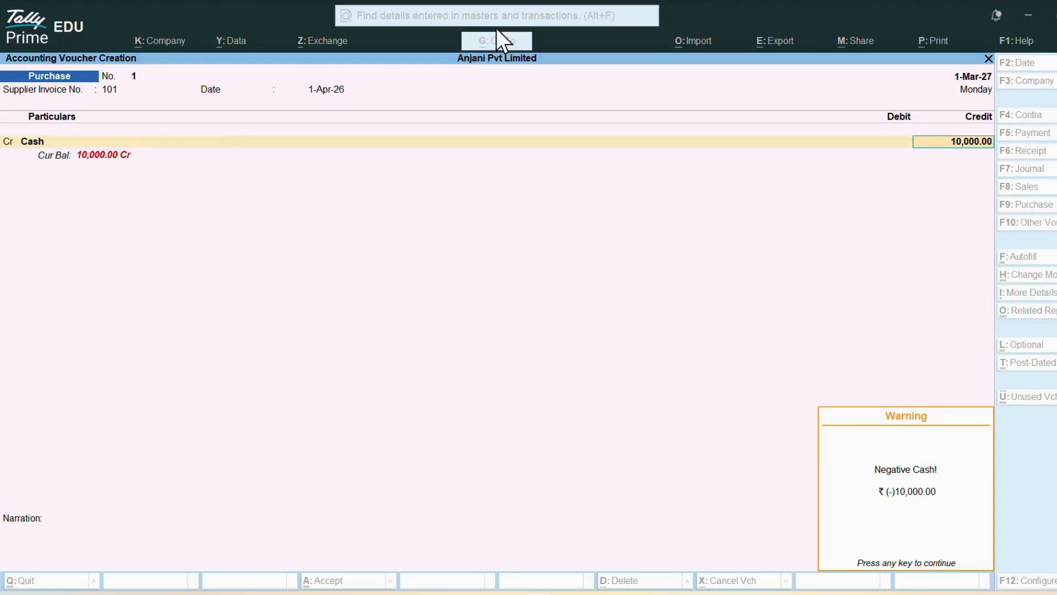
key("Return")
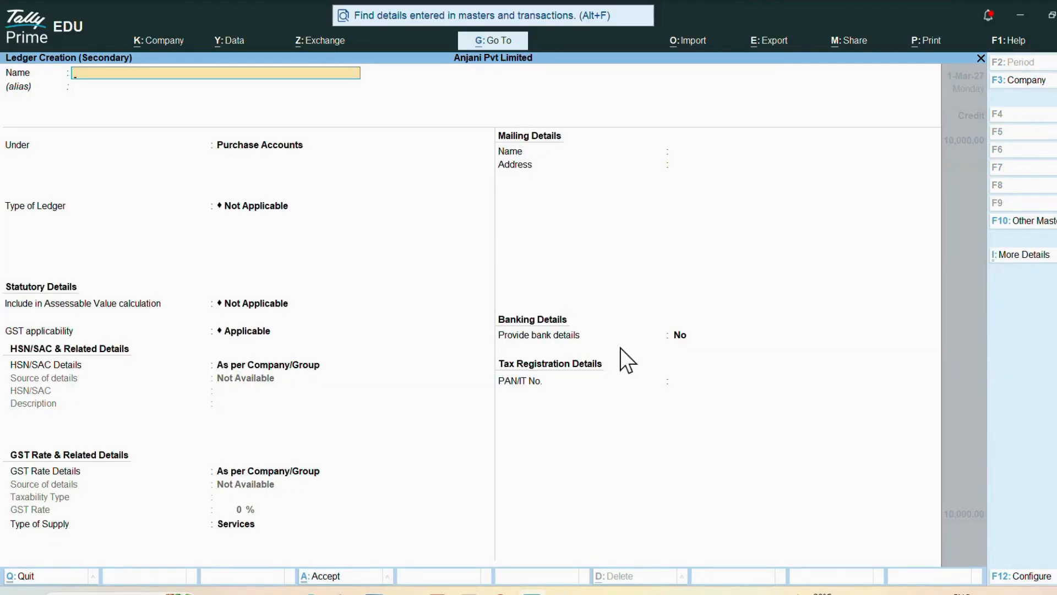
Create a Goods Purchase ledger under Purchase Accounts for the debit entry, leaving its inventory allocations empty.
type("Goods Purchase")
key("Return")
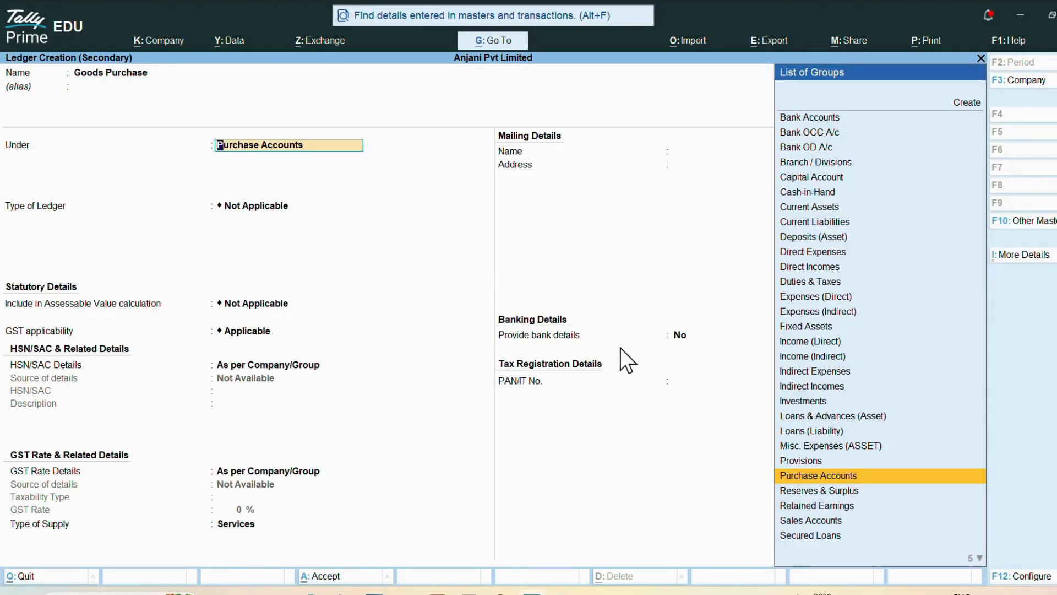
key("Return")
key("Return")
key("Return")
key("Return")
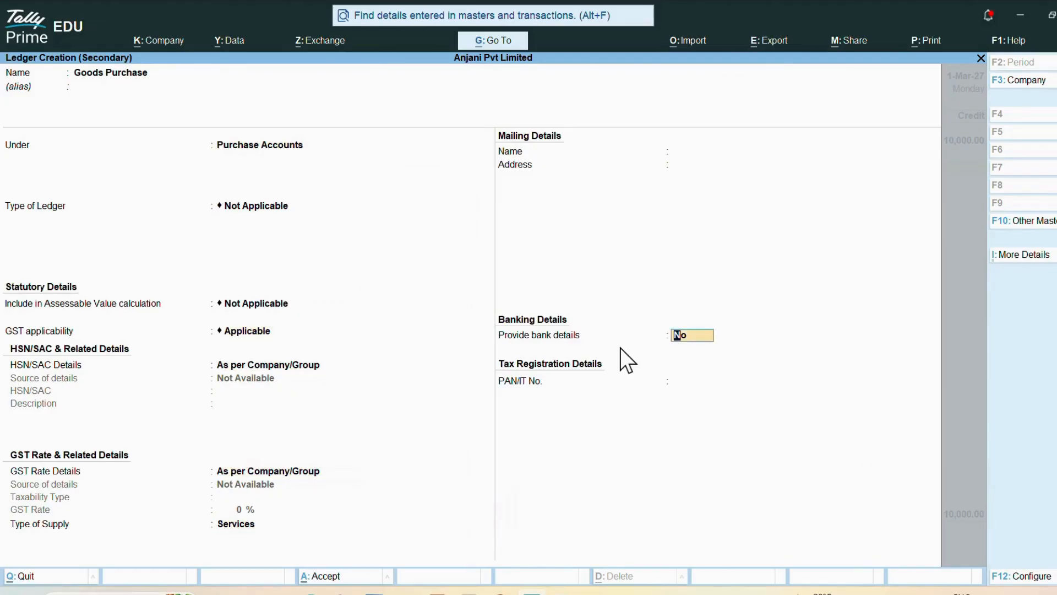
key("Return")
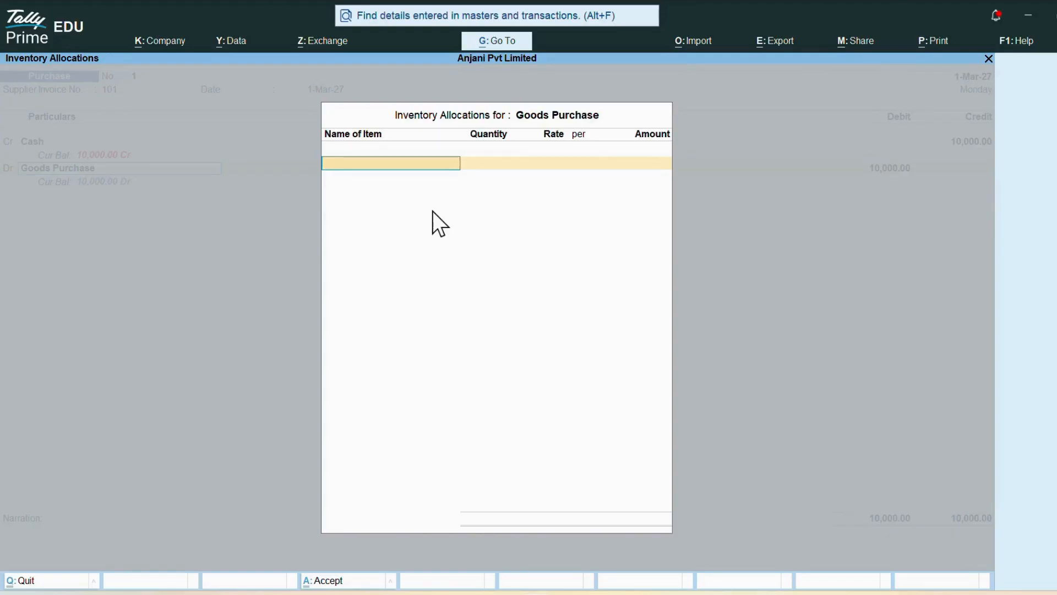
key("Return")
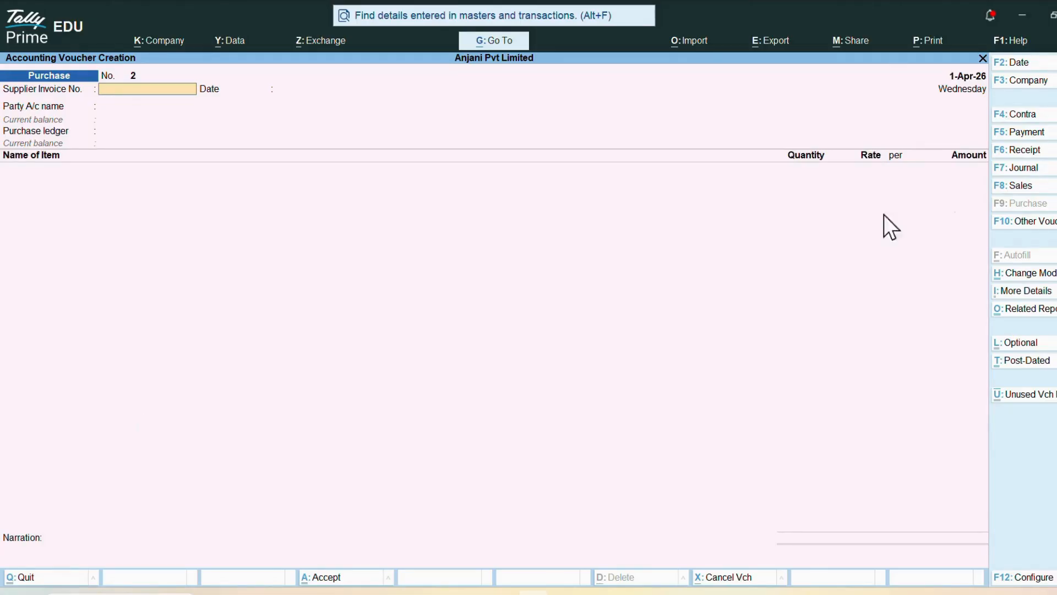
Change the second purchase voucher's entry mode to As Voucher.
left_click(1028, 275)
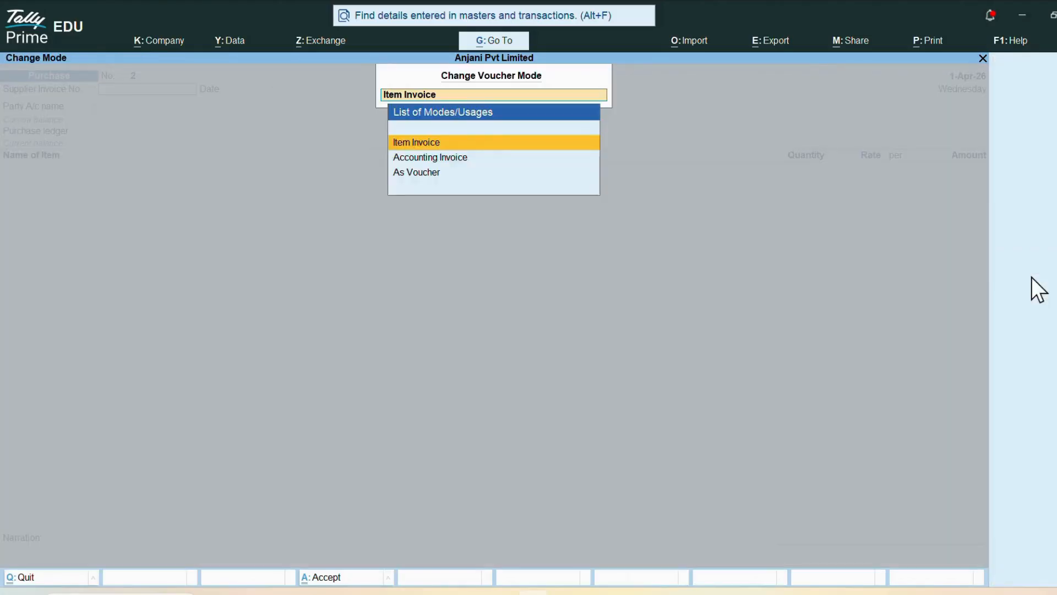
key("Down")
key("Down")
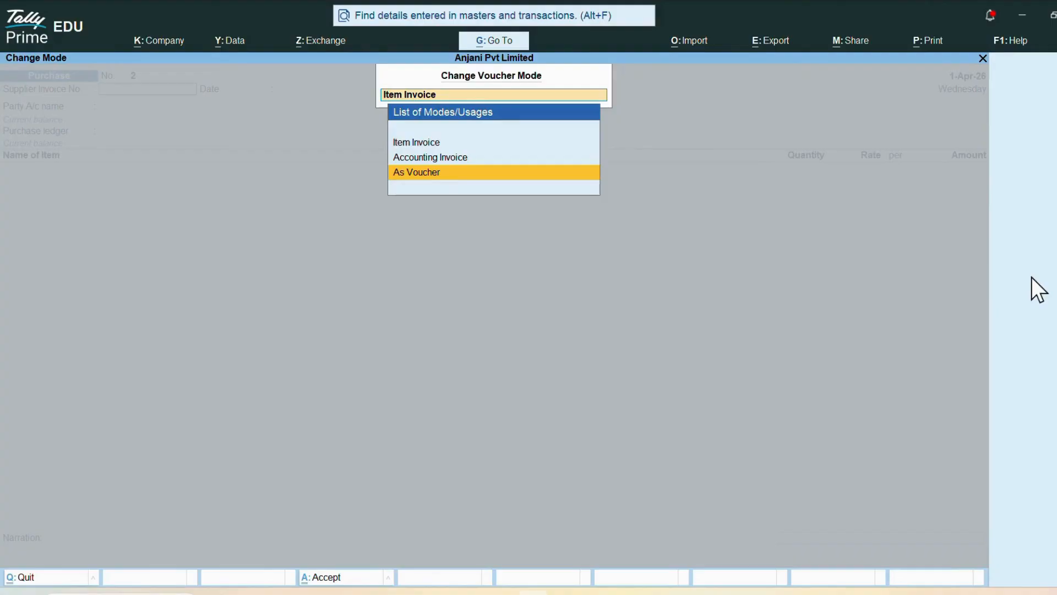
key("Return")
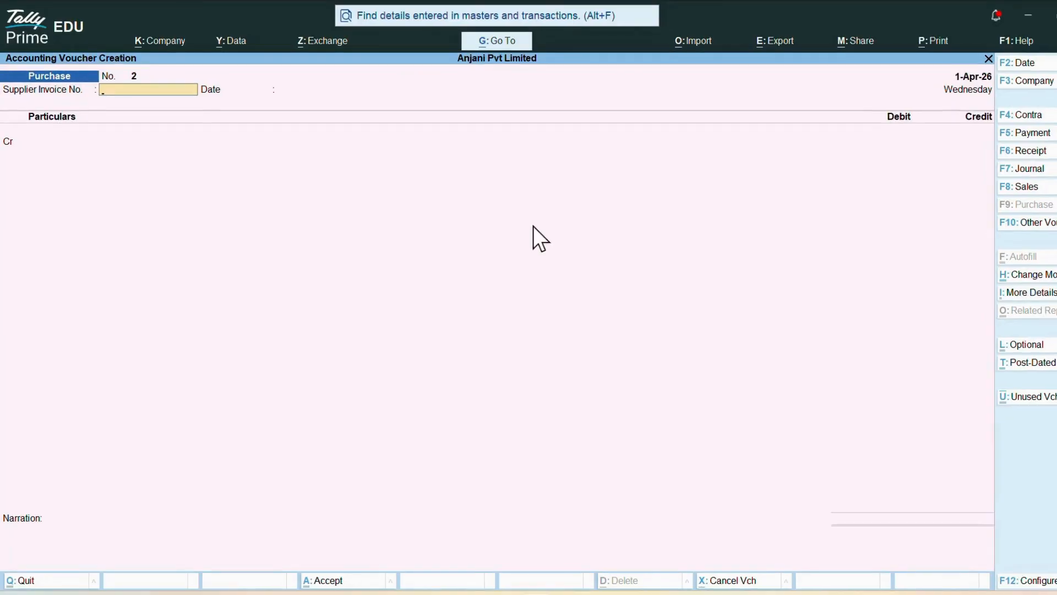
Enter supplier invoice number 1002 with the date 1-Apr-26 in the second purchase voucher.
type("1002")
key("Return")
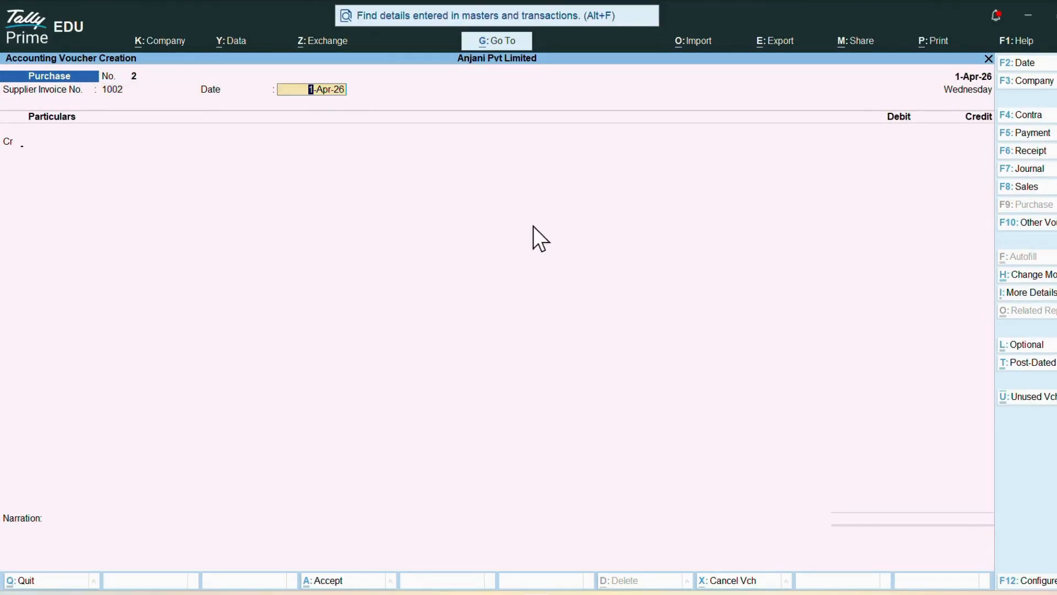
key("Return")
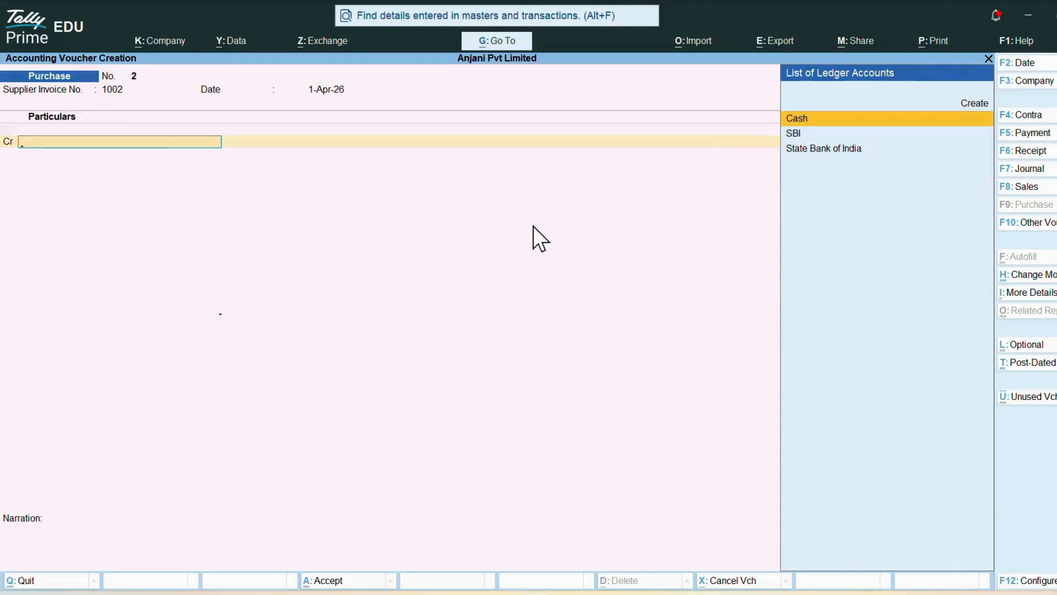
Credit the Cash ledger with 4,000 in the second purchase voucher, continuing past the negative cash warning.
key("Return")
key("Return")
key("Return")
key("Return")
key("Return")
key("Return")
key("Return")
key("Return")
key("Return")
key("Return")
key("Return")
key("Return")
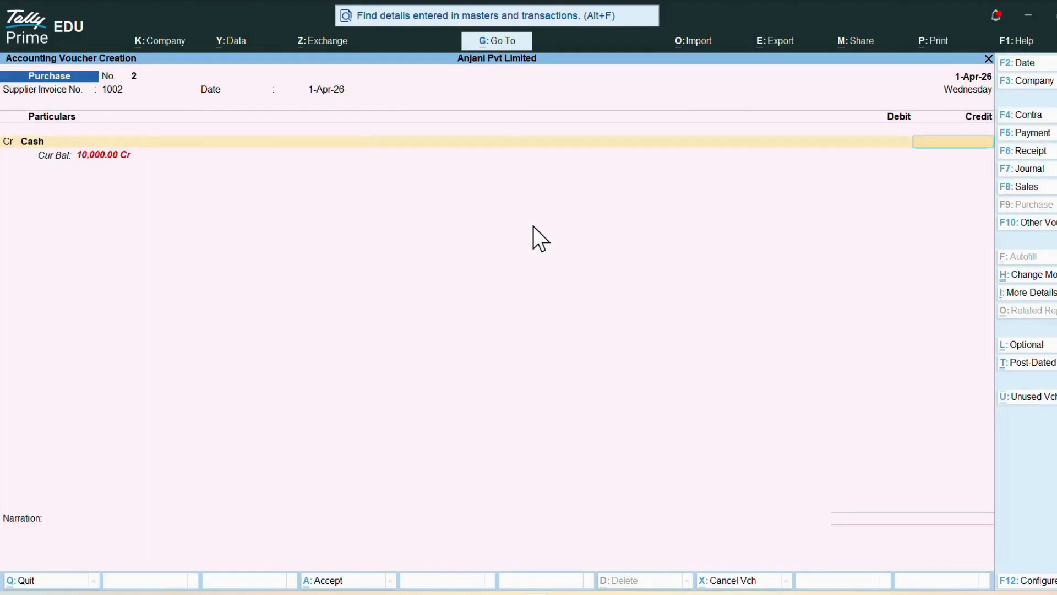
type("4000")
key("Return")
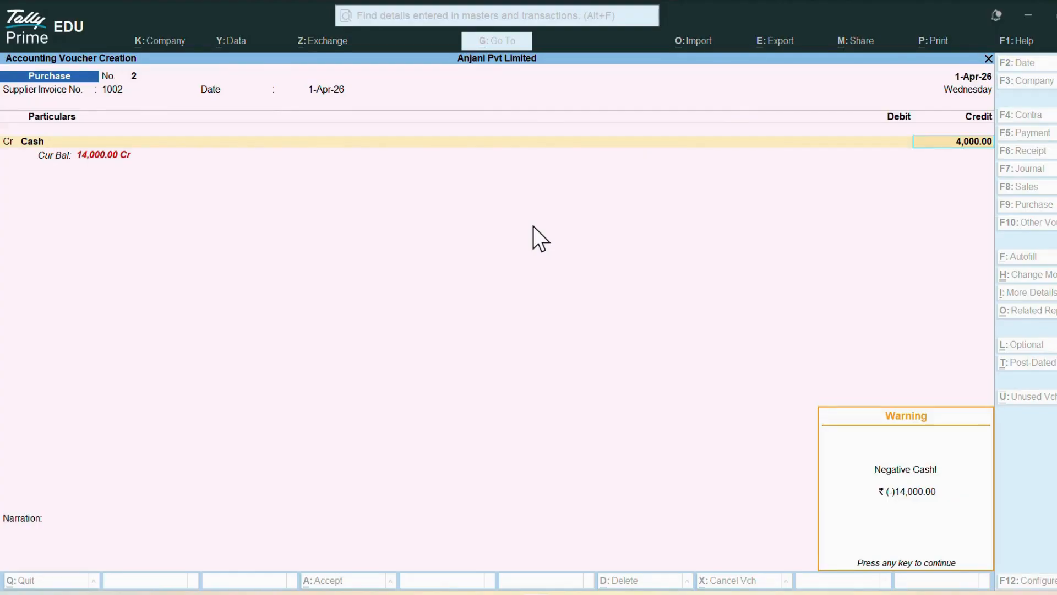
key("Return")
Debit the Goods Purchase ledger with 4,000 to balance the second purchase voucher.
key("Return")
key("Return")
key("Return")
key("Return")
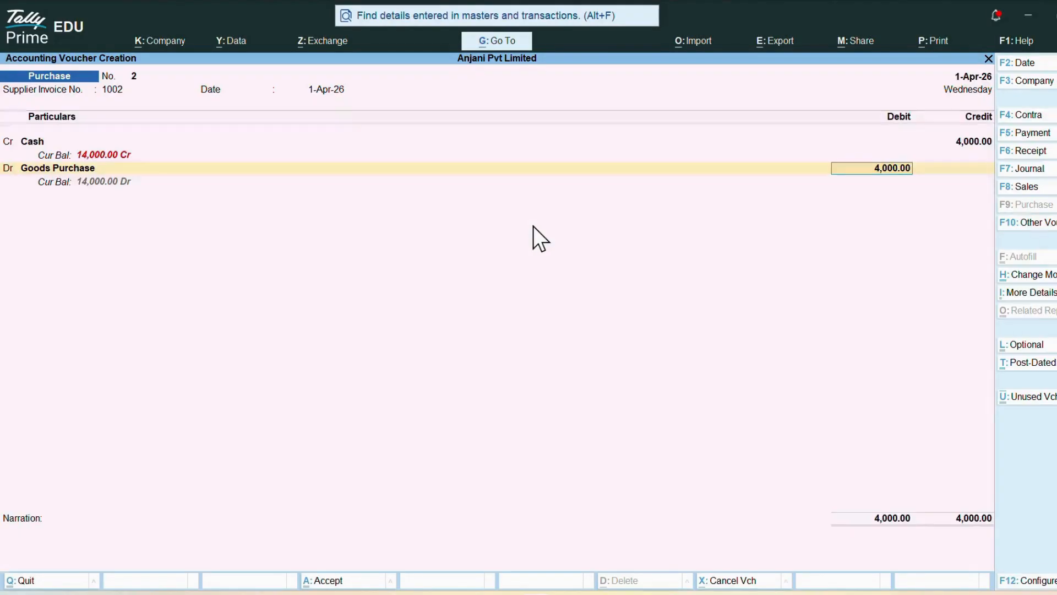
key("Return")
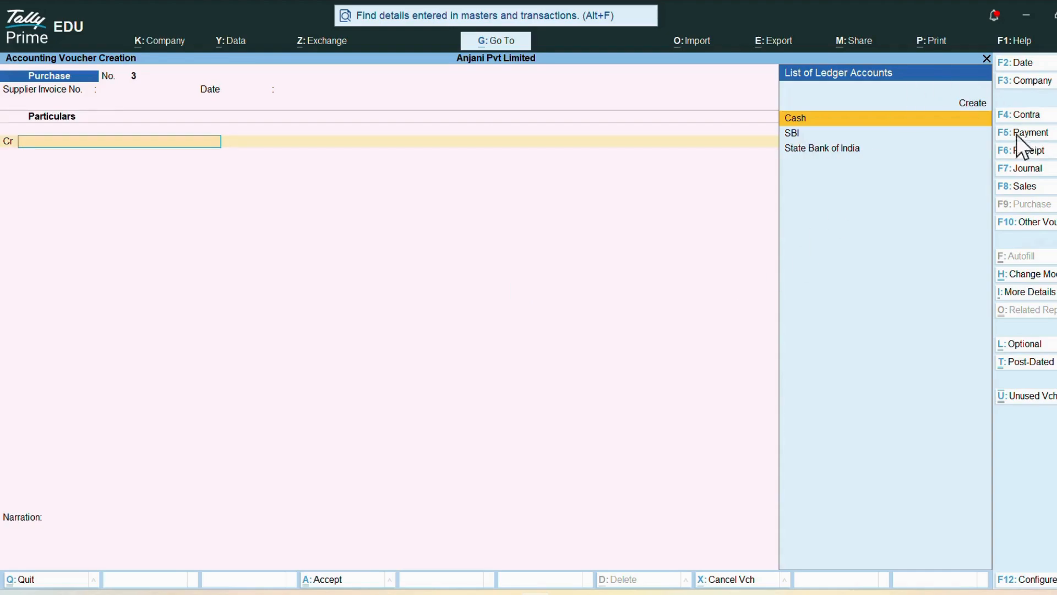
Switch to a Receipt voucher and review its configuration options, including Cr/Dr usage and the negative cash balance warning.
left_click(1026, 149)
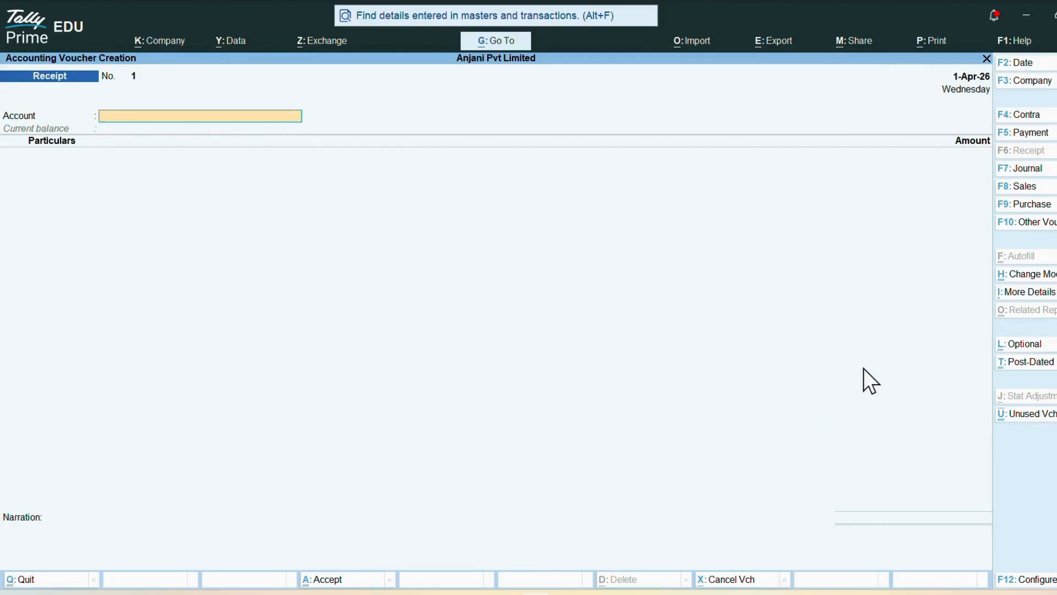
left_click(1036, 583)
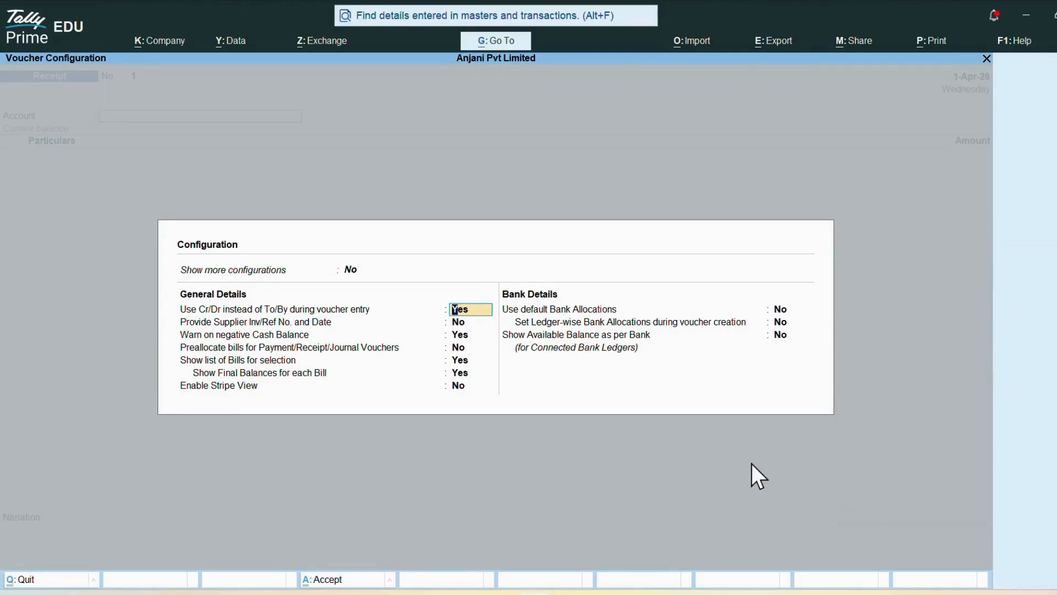
key("Return")
key("Return")
key("Return")
key("Return")
key("Return")
key("Return")
key("Return")
key("Return")
key("Return")
key("Return")
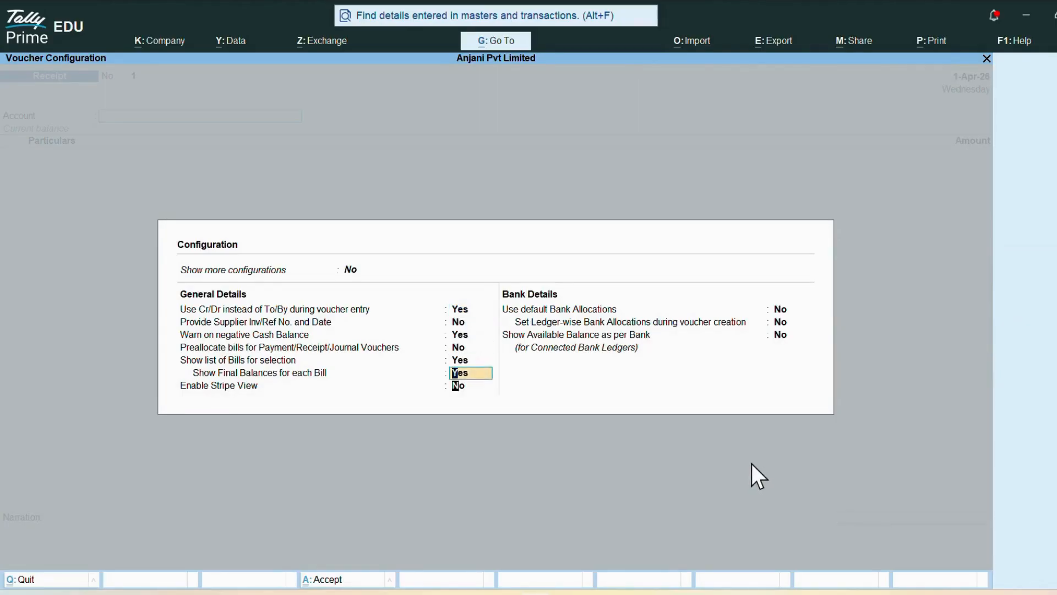
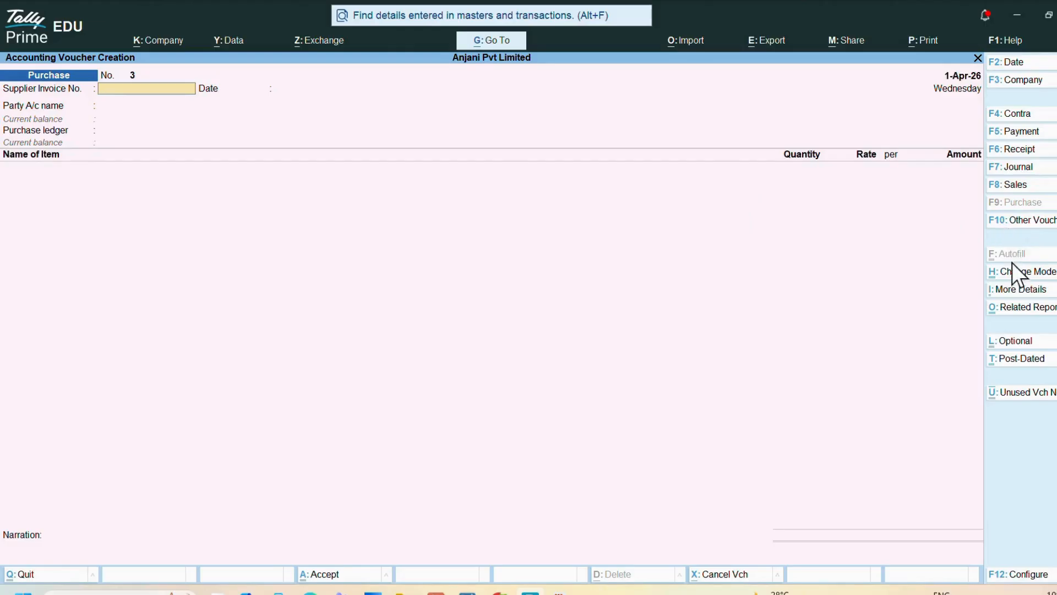
Change the third purchase voucher's entry mode to As Voucher.
left_click(1014, 271)
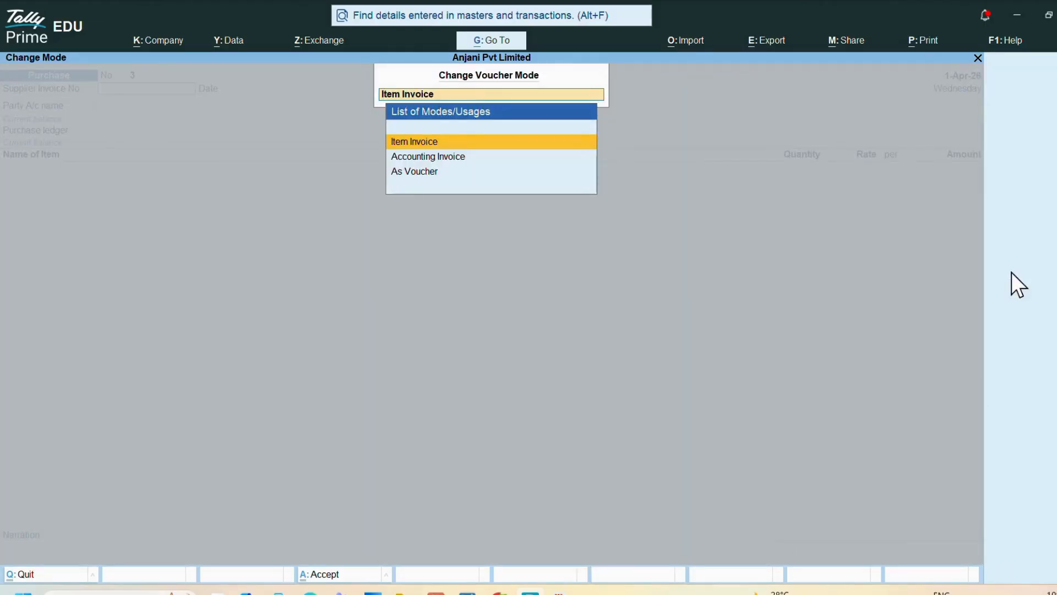
key("Down")
key("Down")
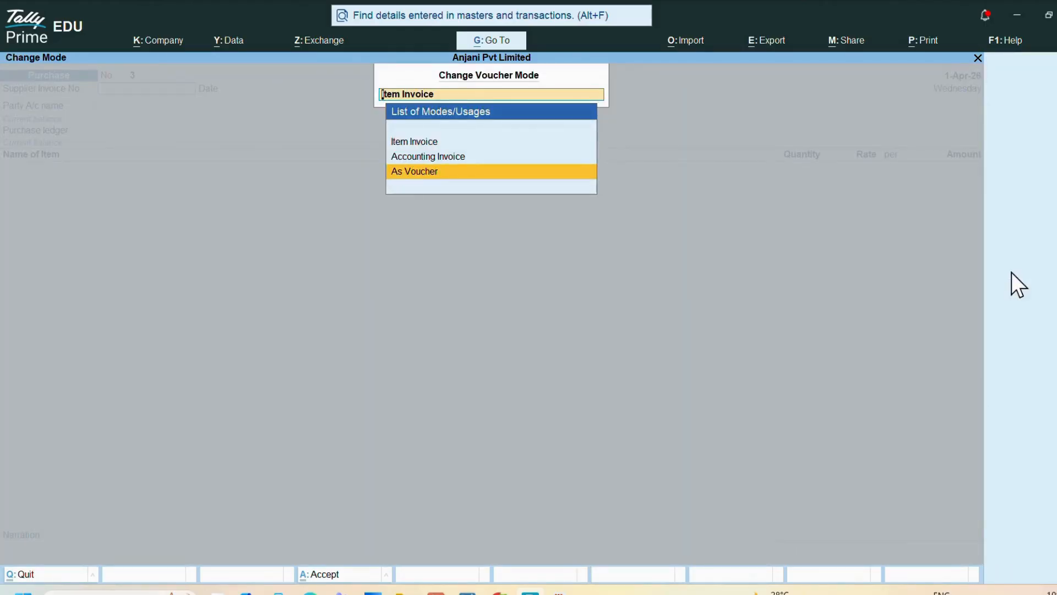
key("Return")
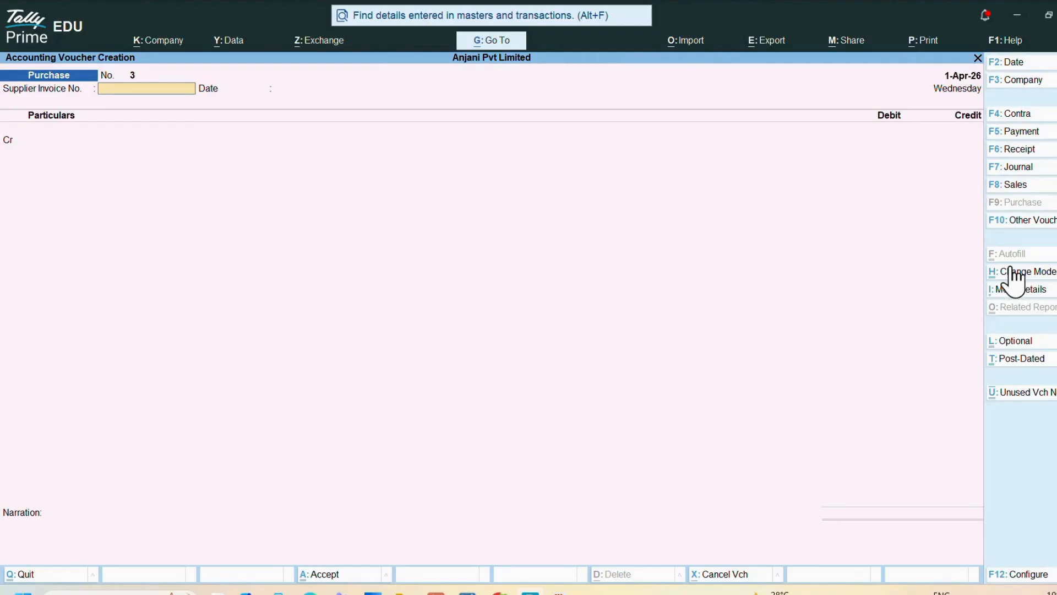
Enter supplier invoice number 1003 with the date 1-Apr-26 in the third purchase voucher.
key("Return")
key("BackSpace")
type("1003")
key("Return")
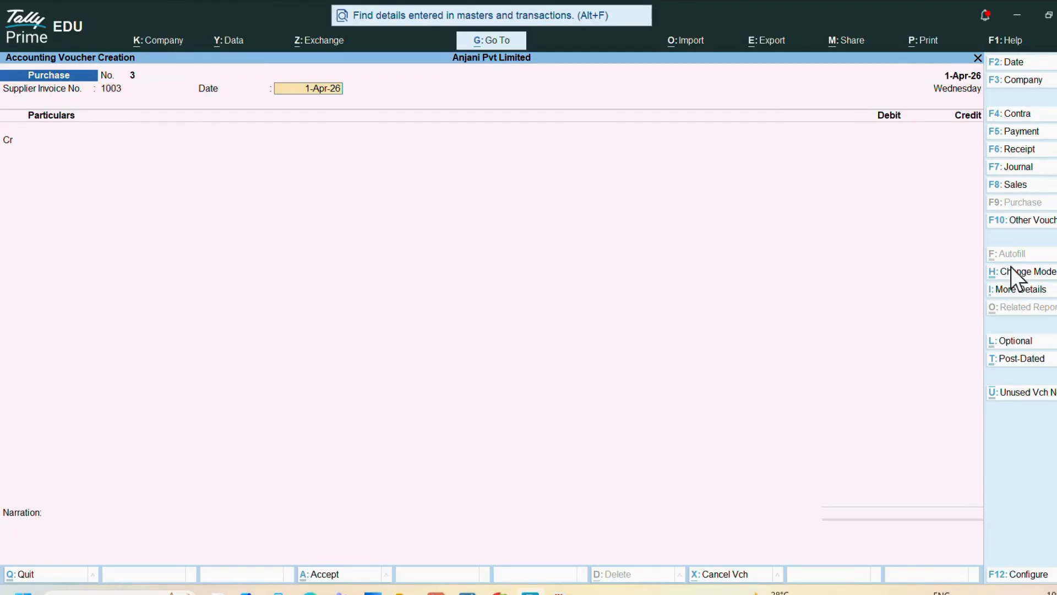
key("Return")
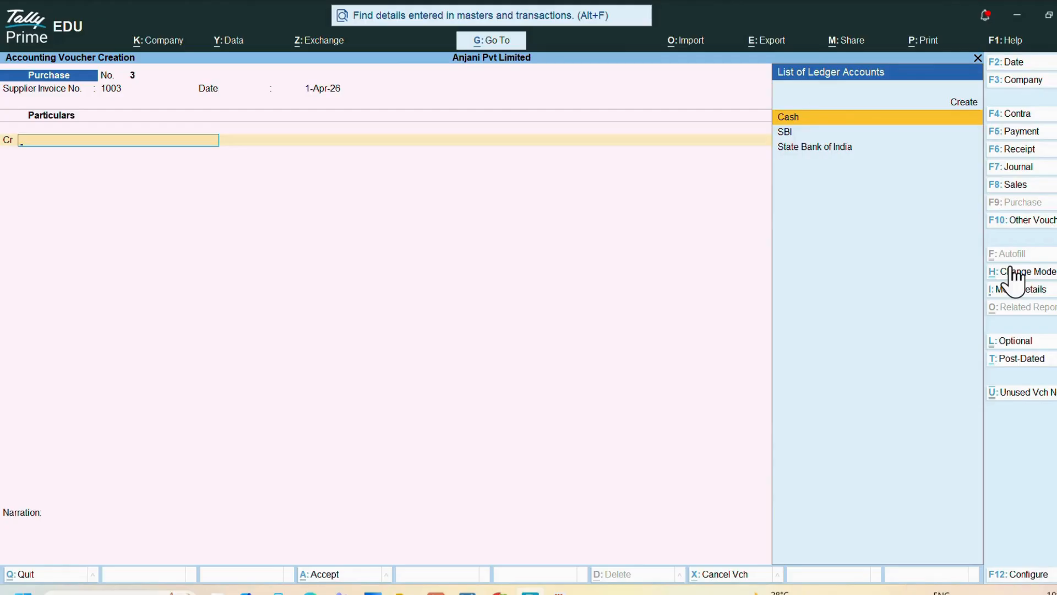
Create a new ledger named Aman Enterprices under Sundry Creditors as the credit party of the third purchase voucher.
key("Up")
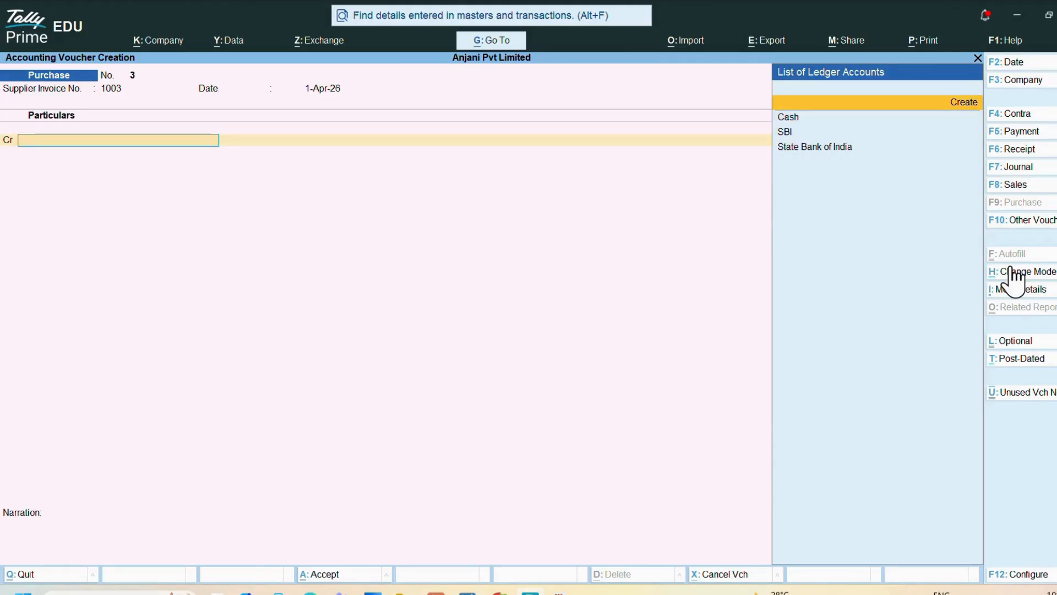
key("Return")
type("A")
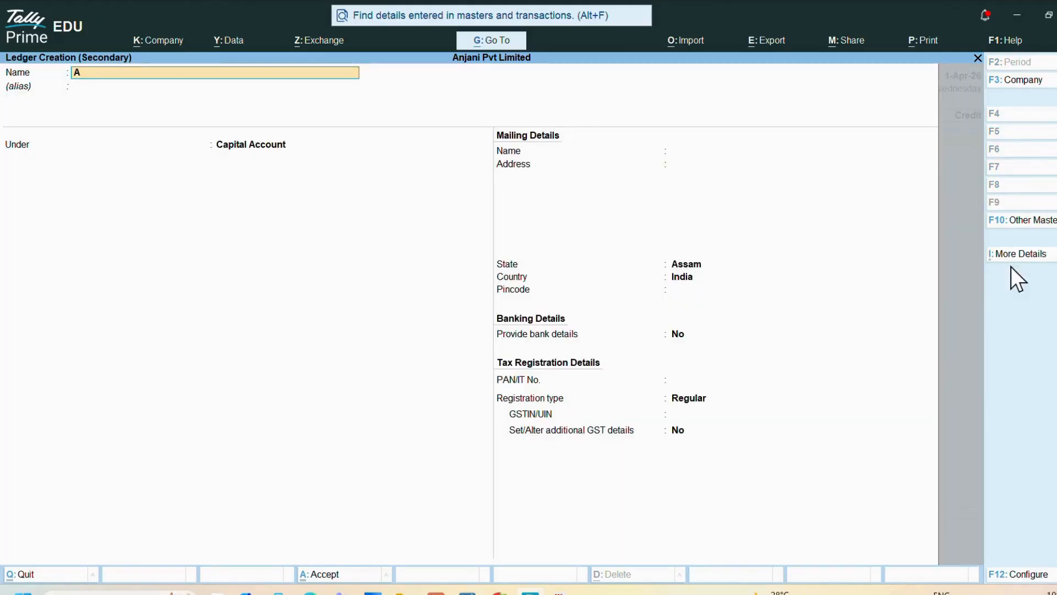
type("man e")
type("nterpr")
type("ises")
key("Return")
key("Return")
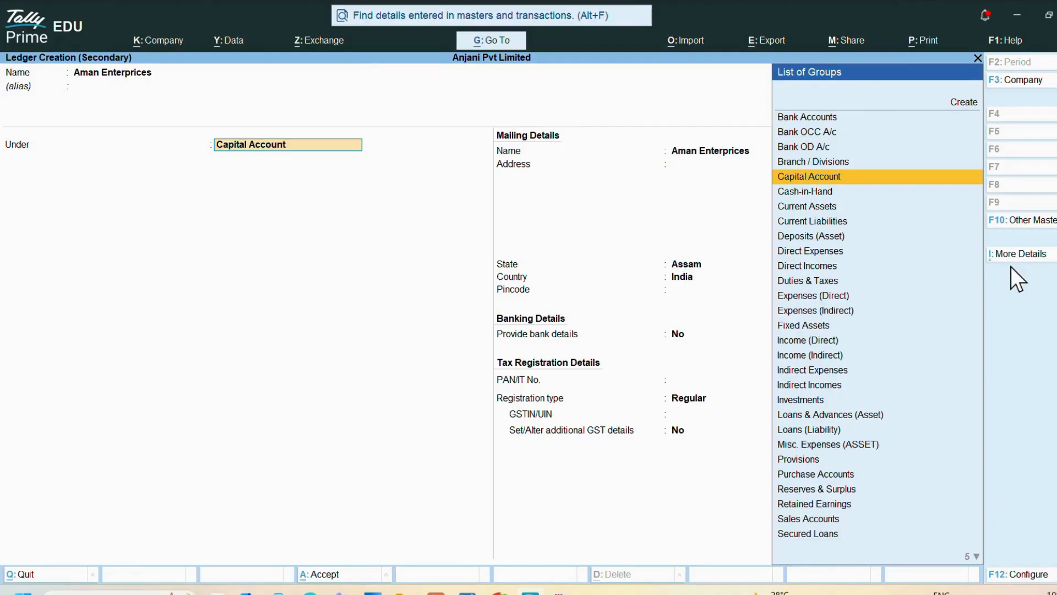
type("Sun")
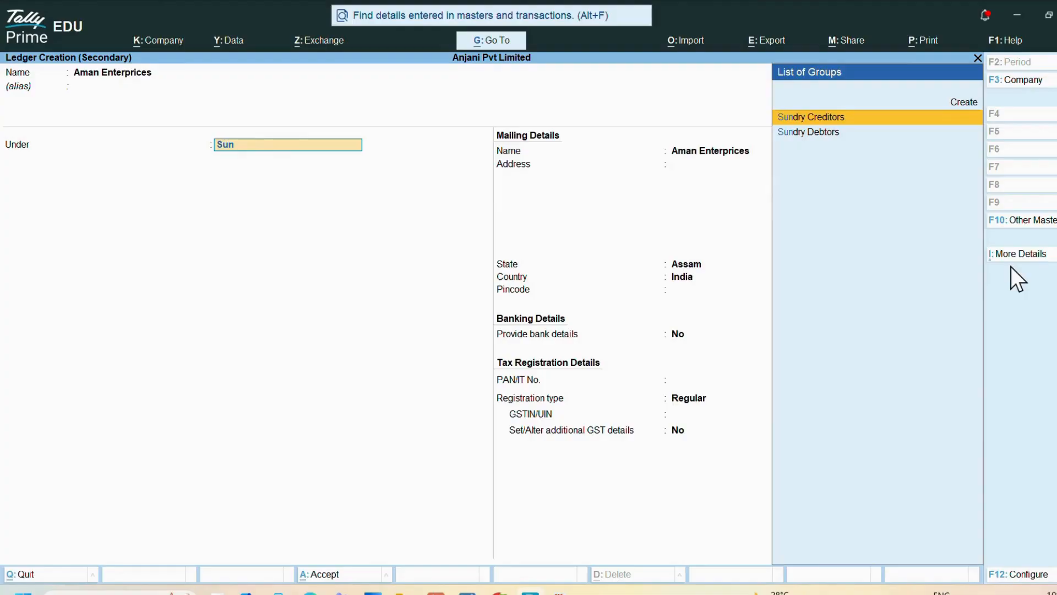
key("Return")
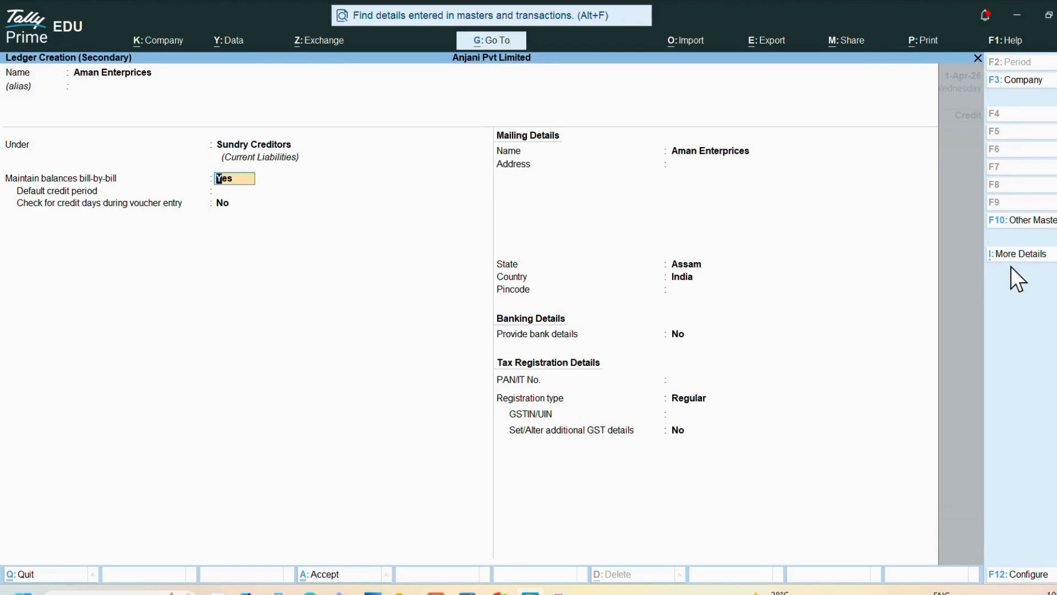
Keep the default bill-by-bill, mailing, banking and Regular tax registration details for Aman Enterprices, and save the ledger.
key("Return")
key("Return")
key("Return")
key("Return")
key("Return")
key("Return")
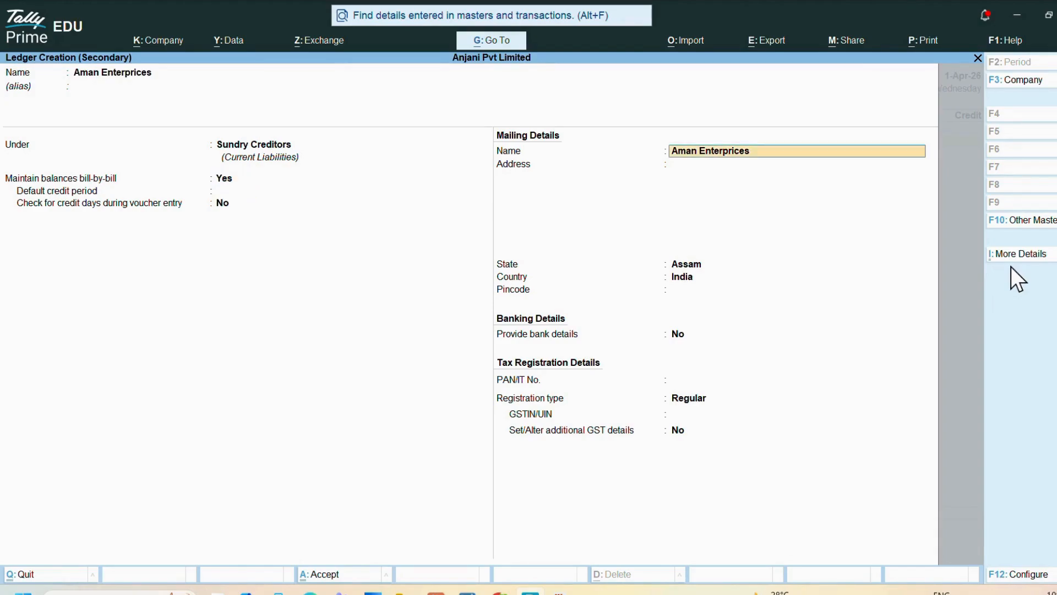
key("Return")
key("Return")
key("Return")
key("Return")
key("Return")
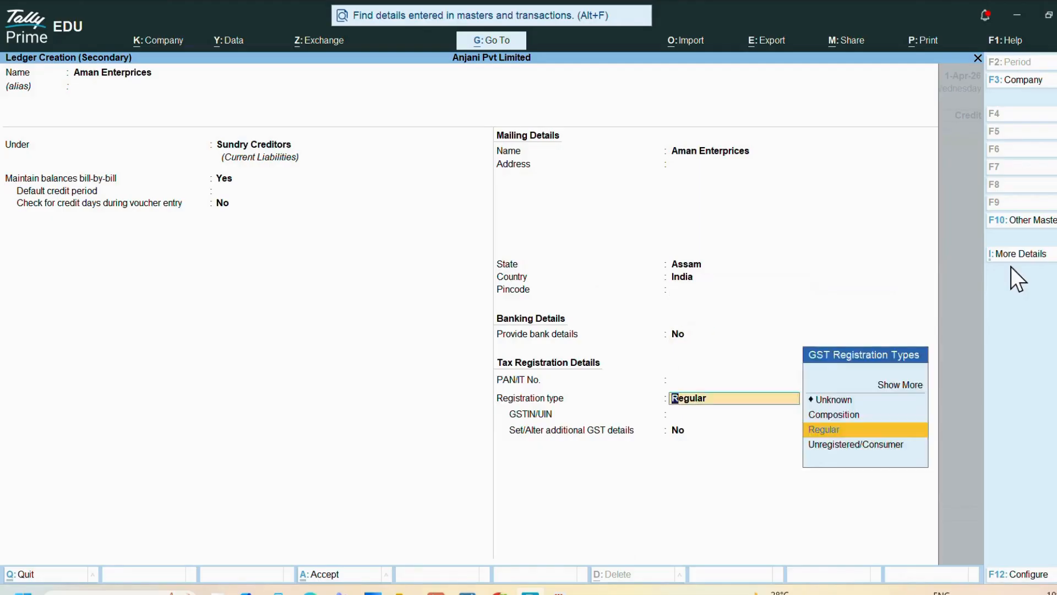
key("Return")
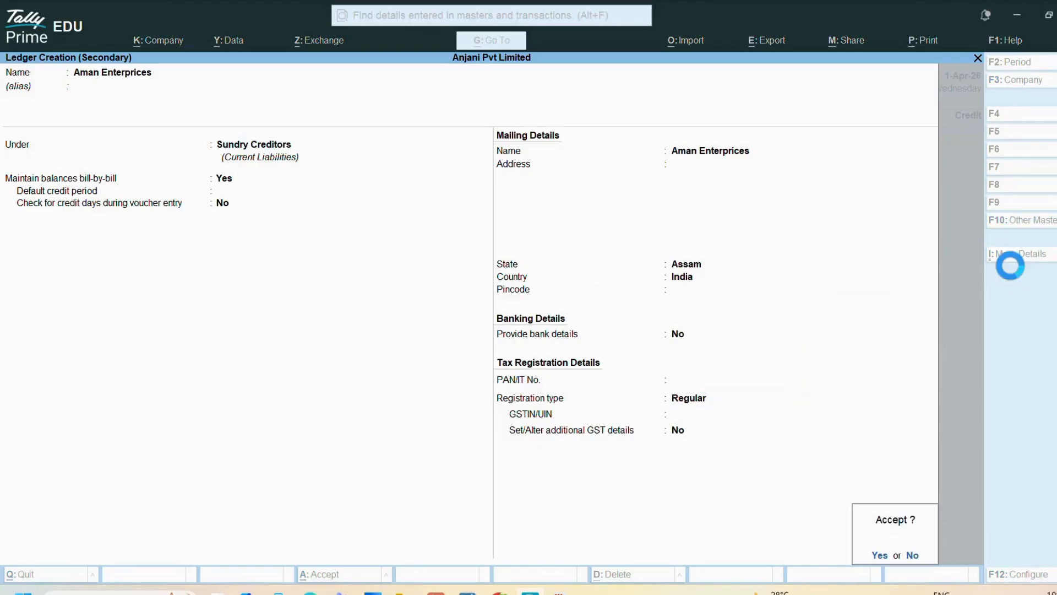
key("Return")
Leave the receipt details blank and accept the default party details for Aman Enterprices, with Assam as the state.
key("Return")
key("Return")
key("Return")
key("Return")
key("Return")
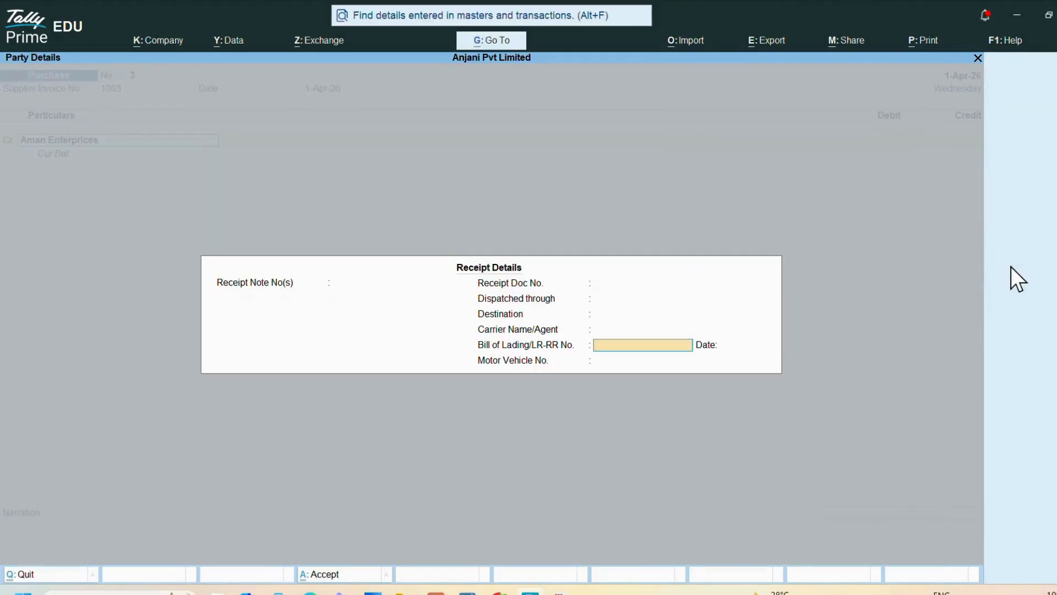
key("Return")
key("Return")
key("Return")
key("Return")
key("Return")
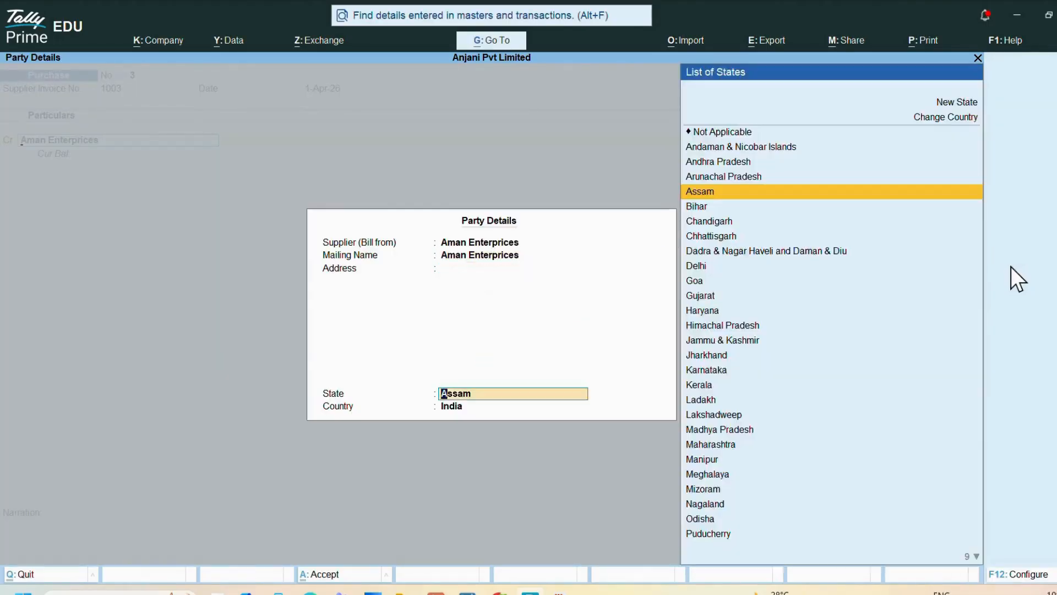
Credit Aman Enterprices with 50,000 and allocate it bill-wise as New Ref 1003.
type("50000")
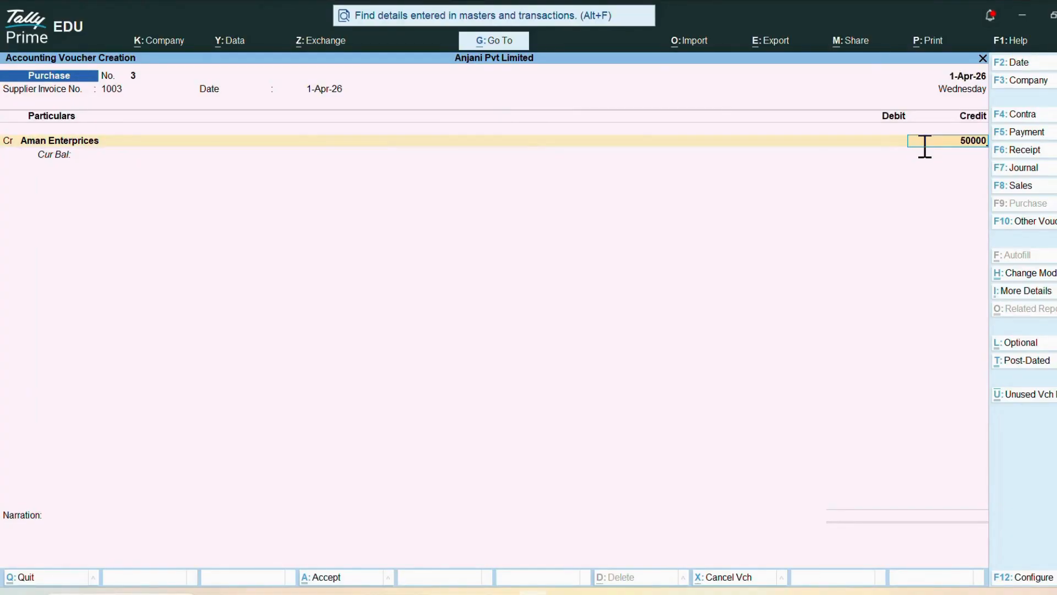
key("Return")
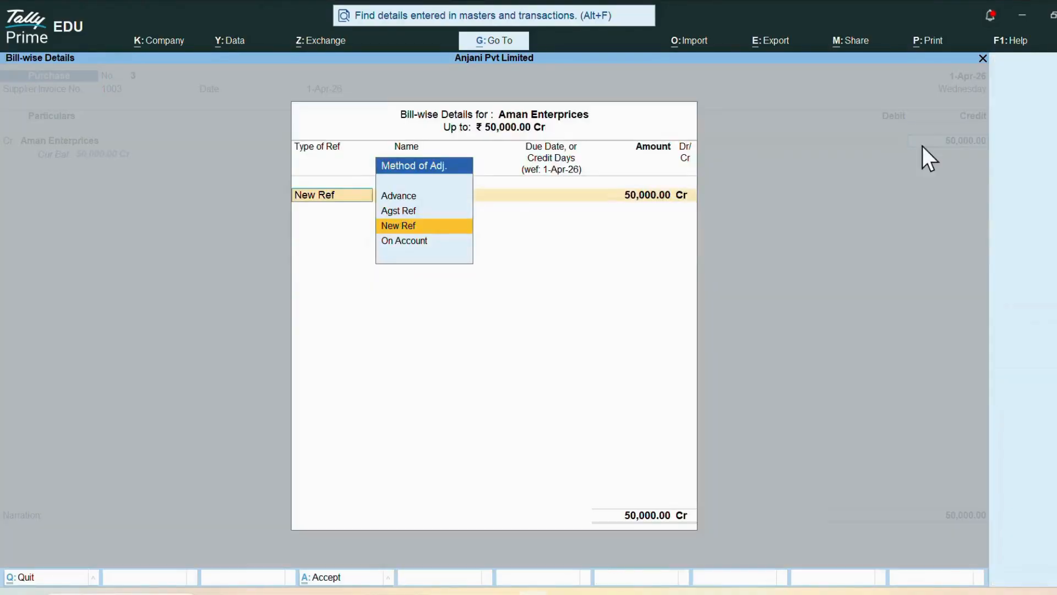
key("Return")
key("Return")
key("Return")
Debit Goods Purchase with 50,000 without inventory allocations or narration, and save the third purchase voucher.
key("Return")
key("Return")
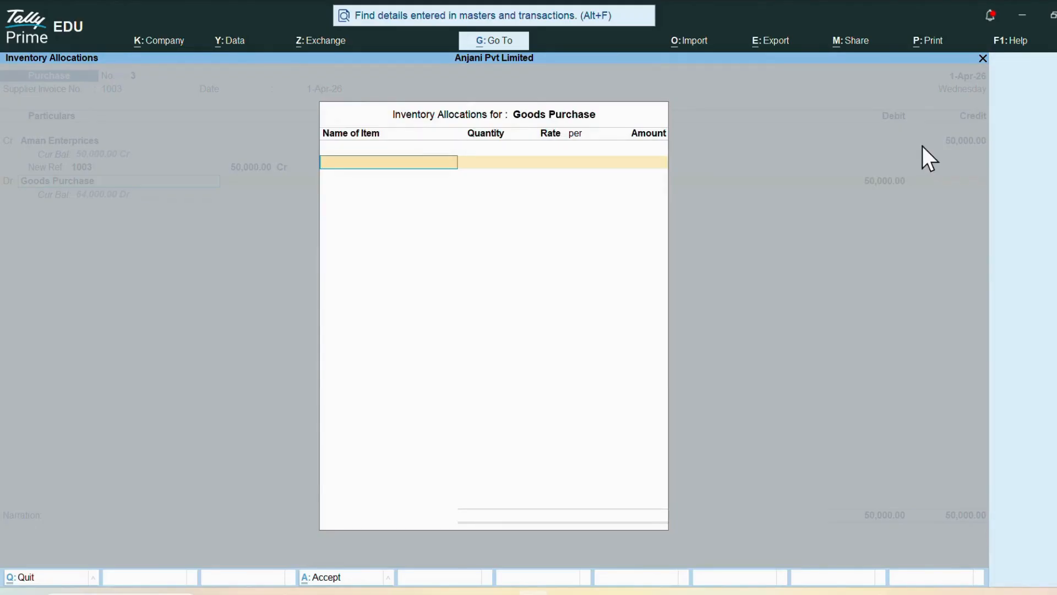
key("Return")
key("Return")
key("Return")
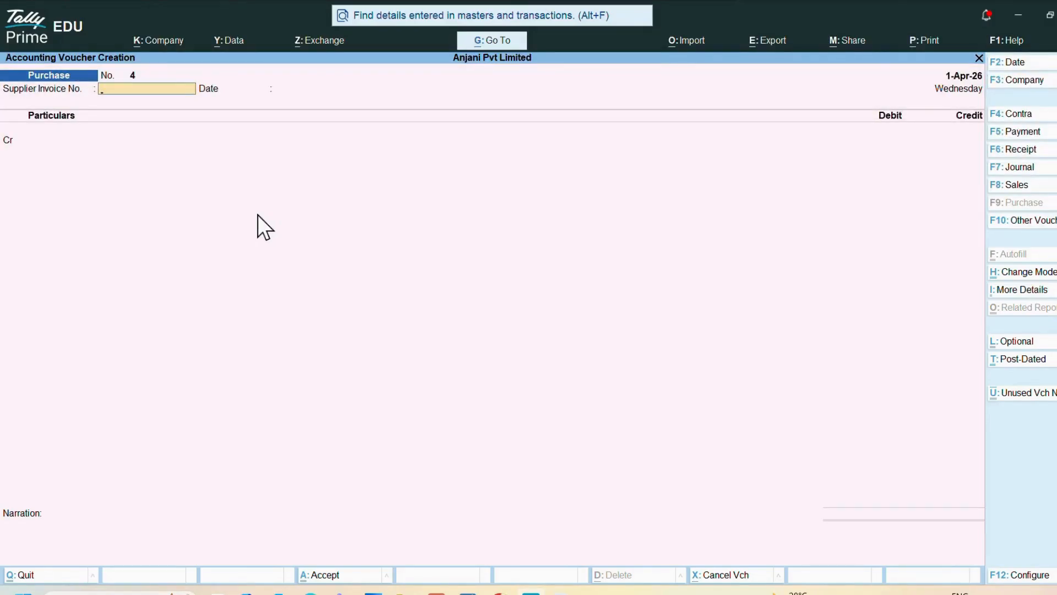
Enter supplier invoice number 1004 with the date 1-Apr-26 in the fourth purchase voucher.
type("1004")
key("Return")
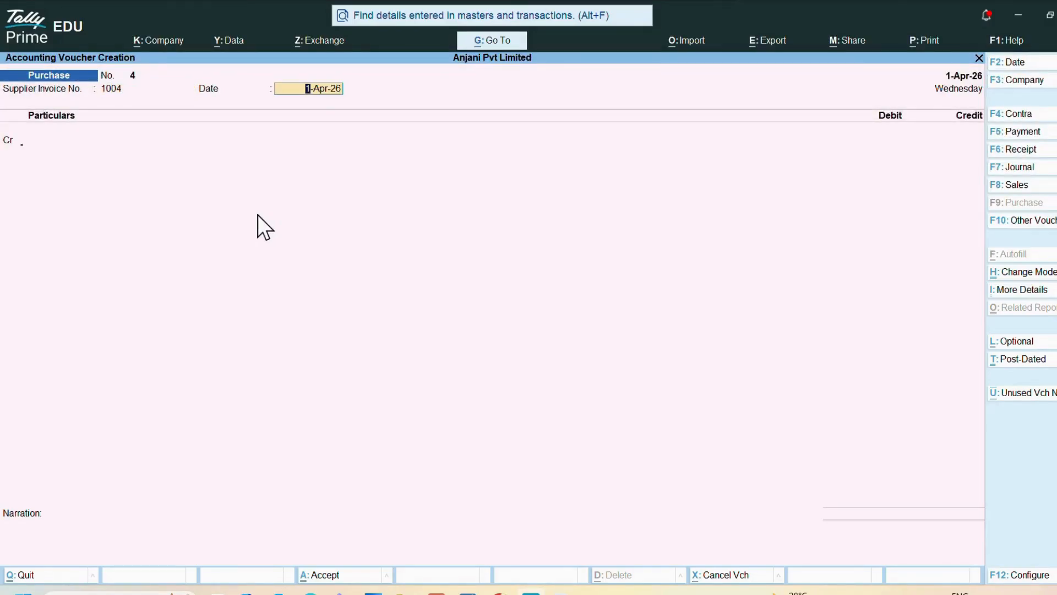
key("Return")
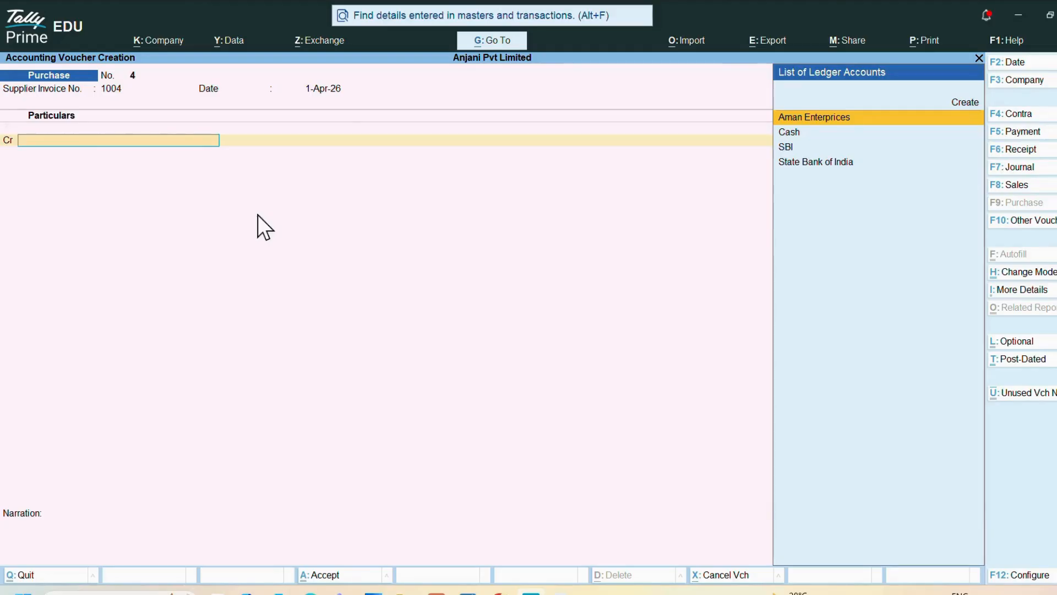
Create a new ledger named V MART under Sundry Creditors as the credit party of the fourth purchase voucher.
key("Up")
key("Return")
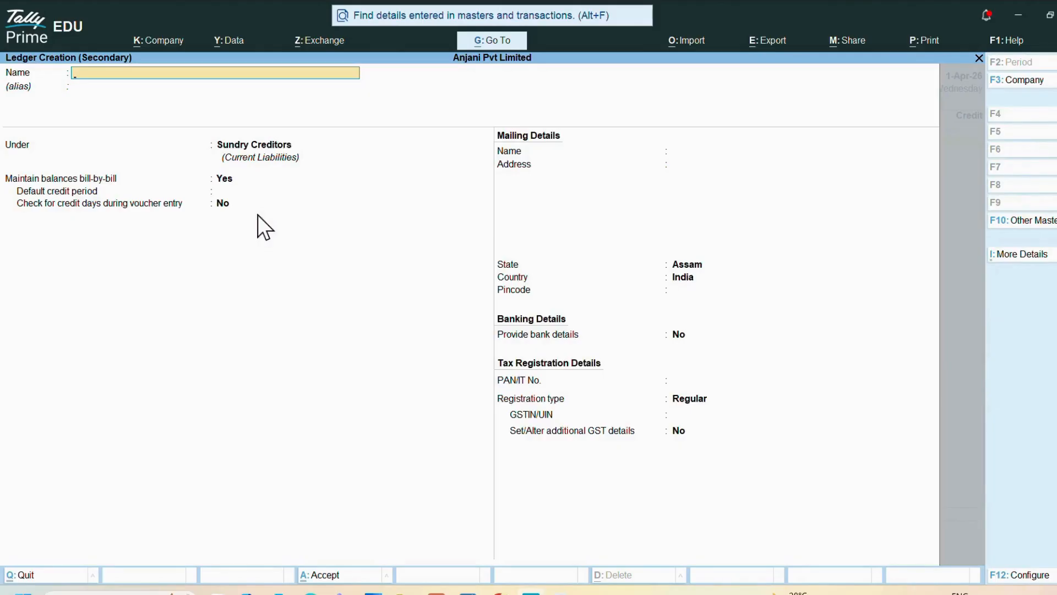
type("V MAE")
key("BackSpace")
type("RT")
key("Return")
key("Return")
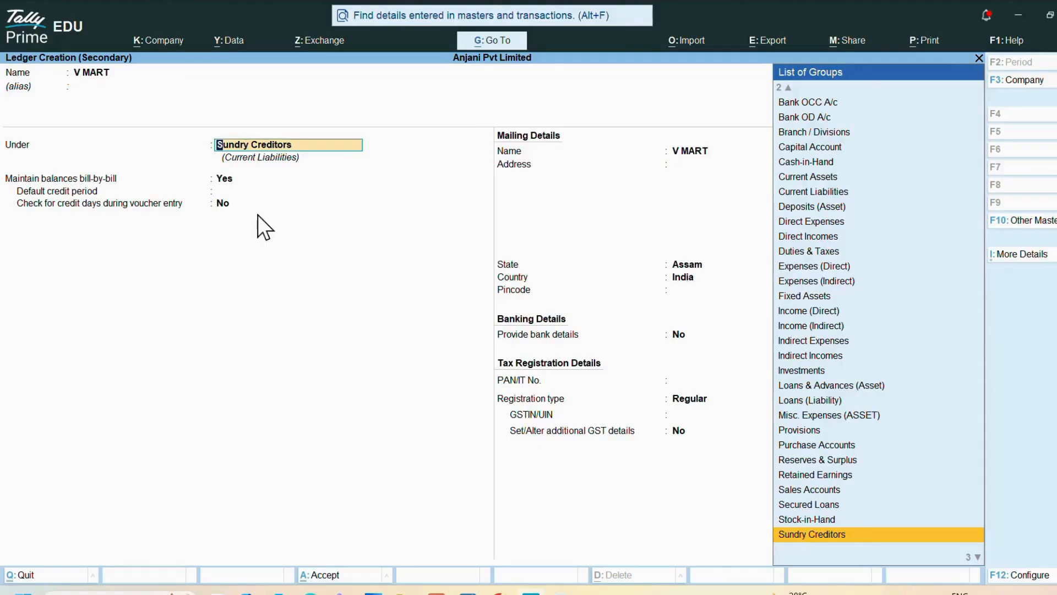
key("Return")
Keep the default bill-by-bill, mailing, banking and Regular tax registration details for V MART, and save the ledger.
key("Return")
key("Return")
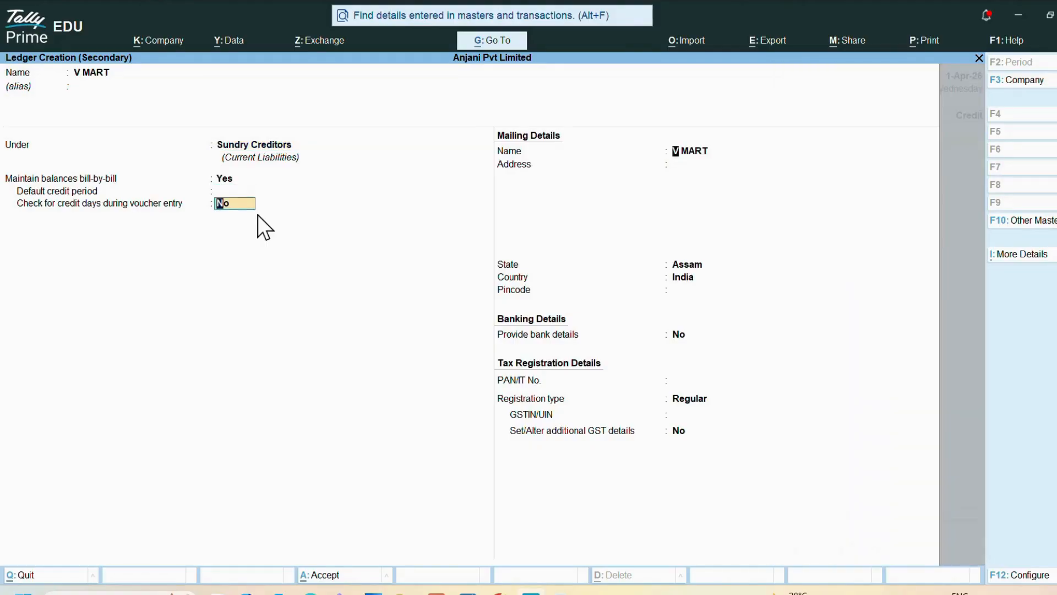
key("Return")
key("Return")
key("Return")
key("Return")
key("Return")
key("Return")
key("Return")
key("Return")
key("Return")
key("Return")
key("Return")
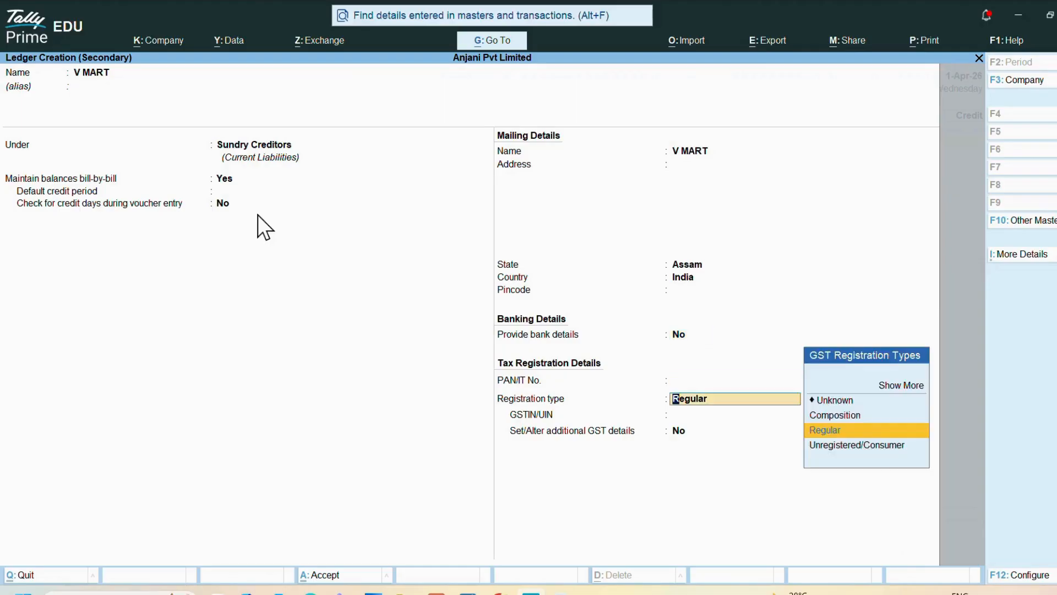
key("Return")
key("Return")
Leave the receipt details blank and accept the default party details for V MART.
key("Return")
key("Return")
key("Return")
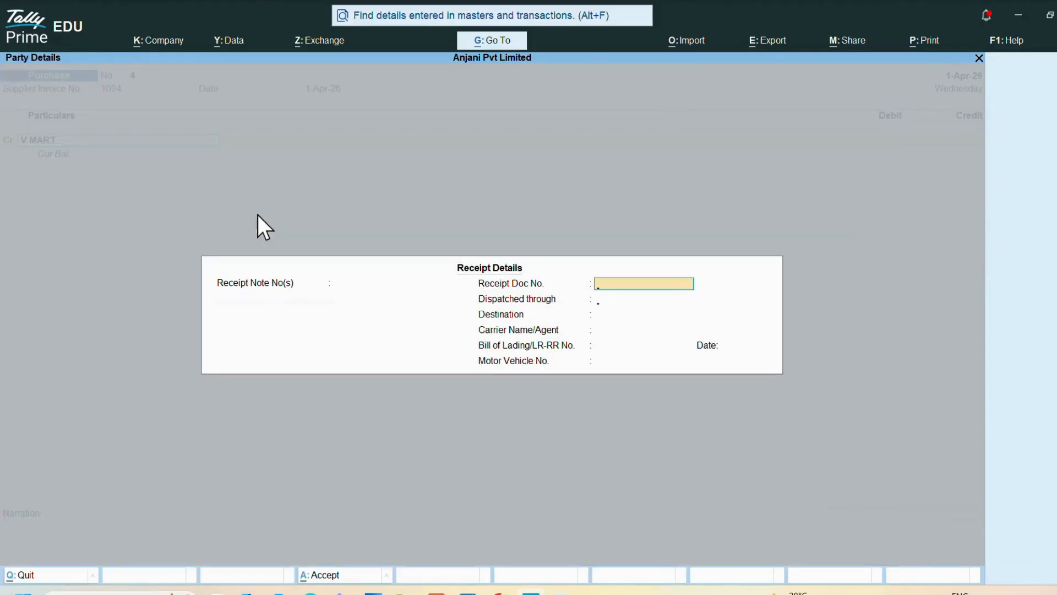
key("Return")
key("Return")
key("Return")
key("Return")
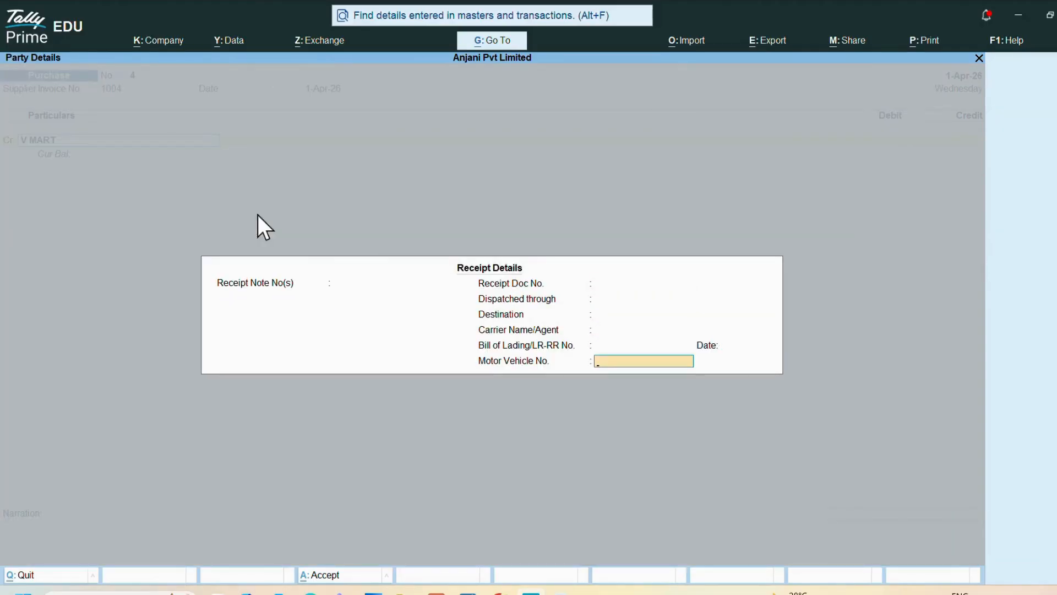
key("Return")
key("Return")
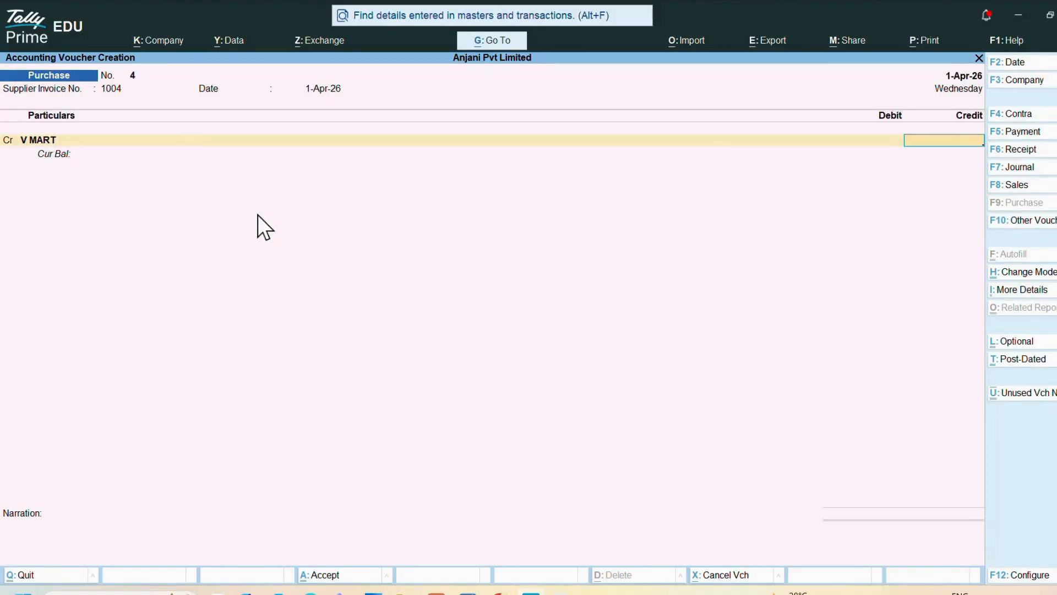
Credit V MART with 1,200 and allocate it bill-wise as New Ref 1004.
type("1200")
key("Return")
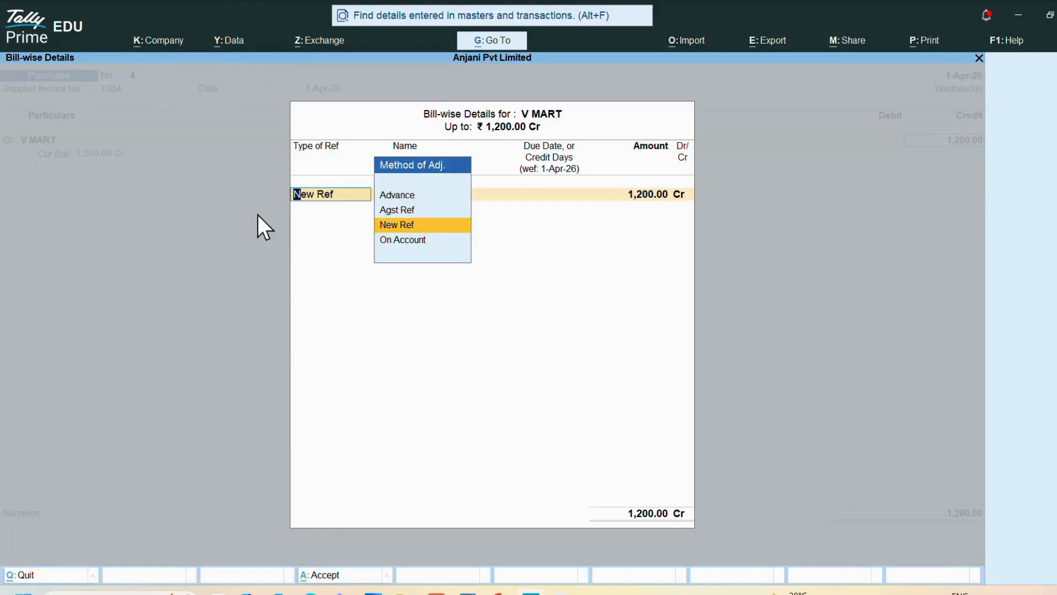
key("Return")
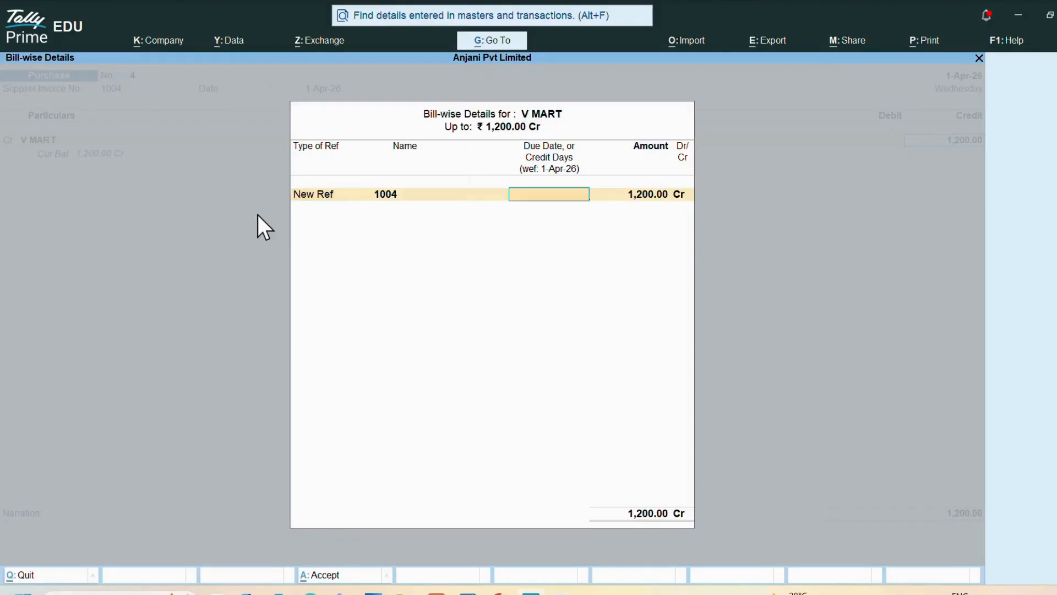
key("Return")
key("Return")
Debit Goods Purchase with 1,200 without inventory allocations or narration, and save the fourth purchase voucher.
key("Return")
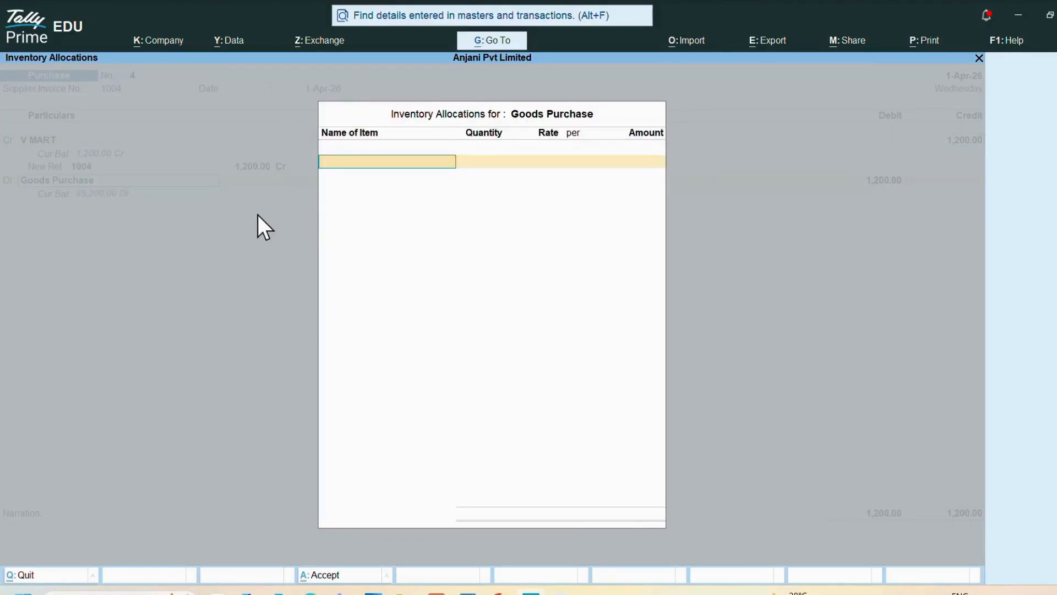
key("Return")
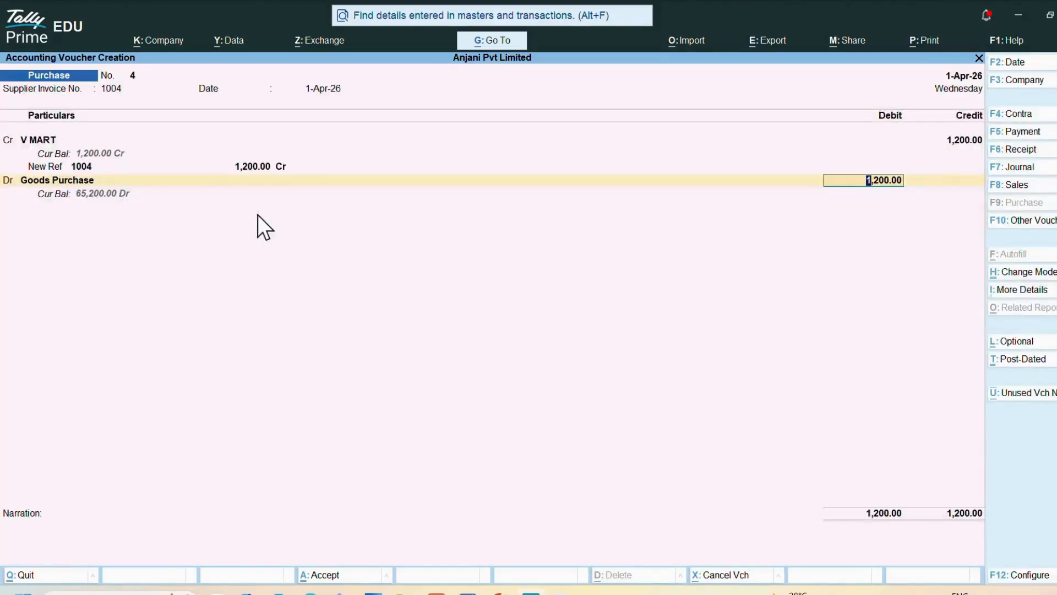
key("Return")
key("Return")
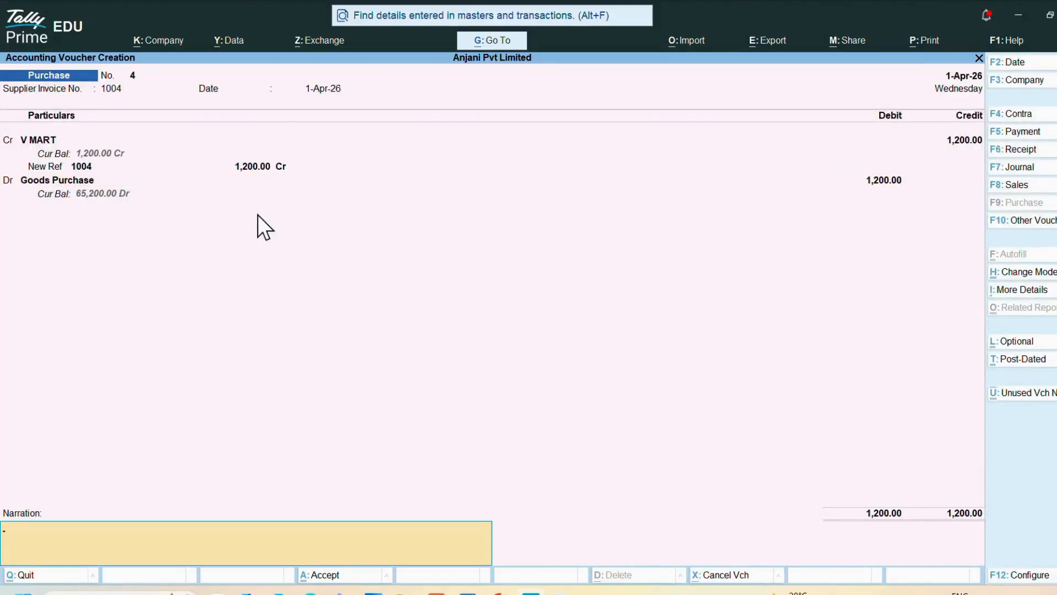
key("Return")
key("Return")
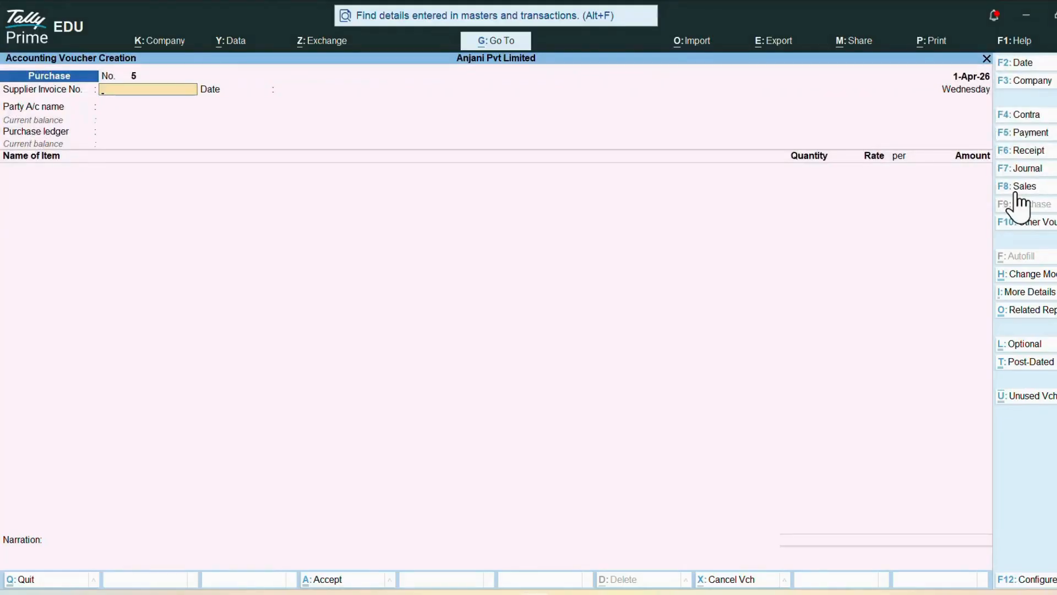
Switch to a Sales voucher and change its entry mode to As Voucher.
left_click(1019, 187)
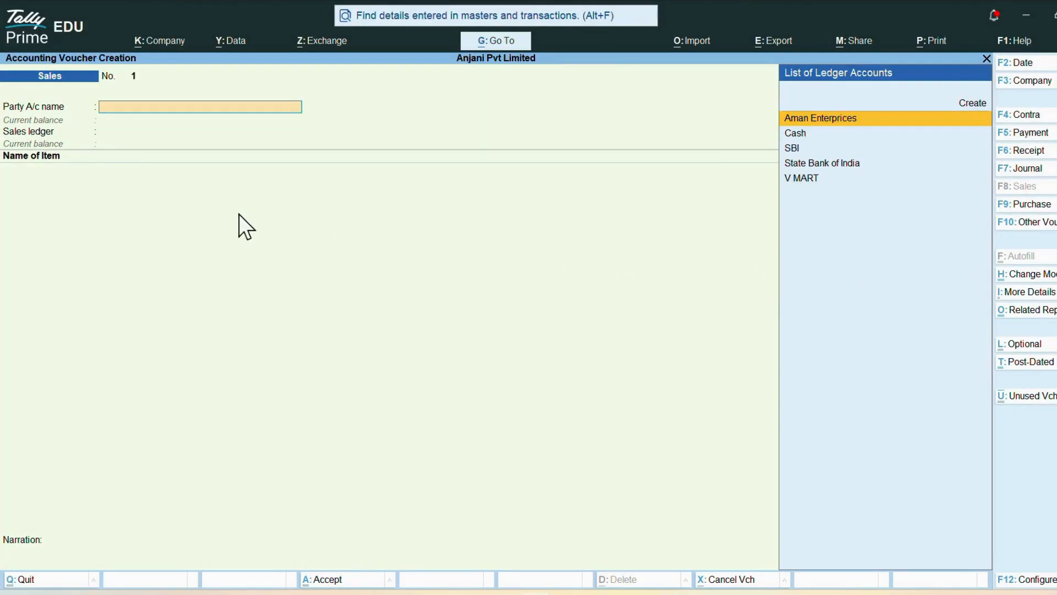
left_click(1029, 275)
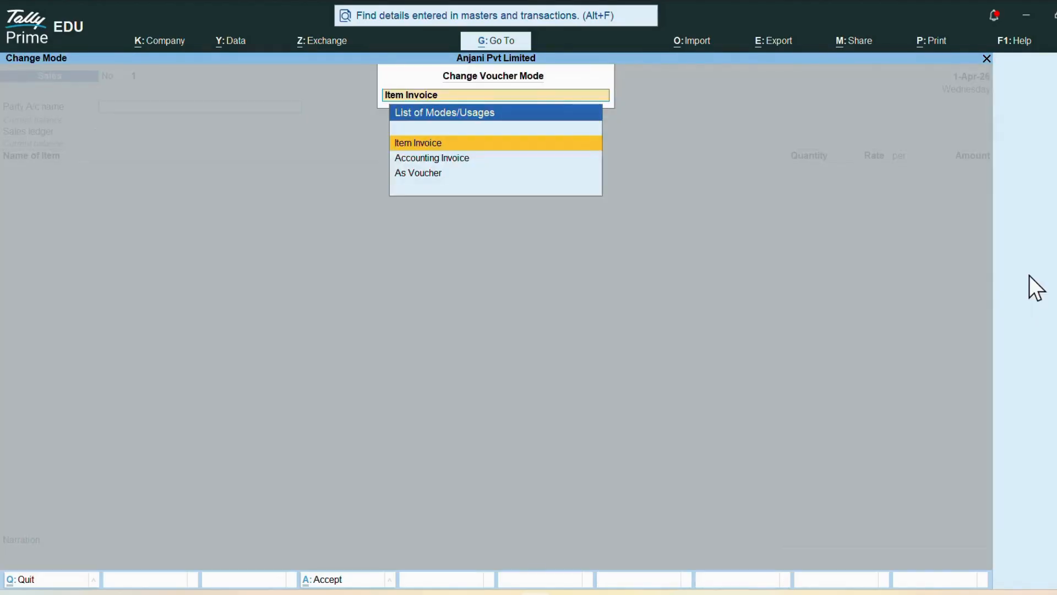
key("Down")
key("Down")
key("Return")
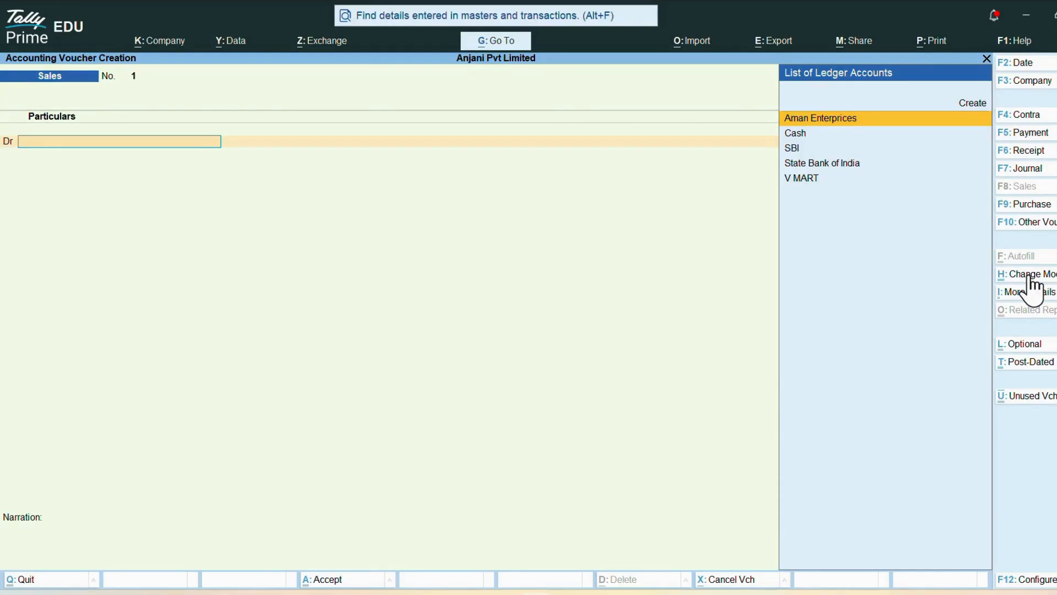
Start a new ledger named GOODS SALES from the debit line and place it under Sales Accounts.
key("Up")
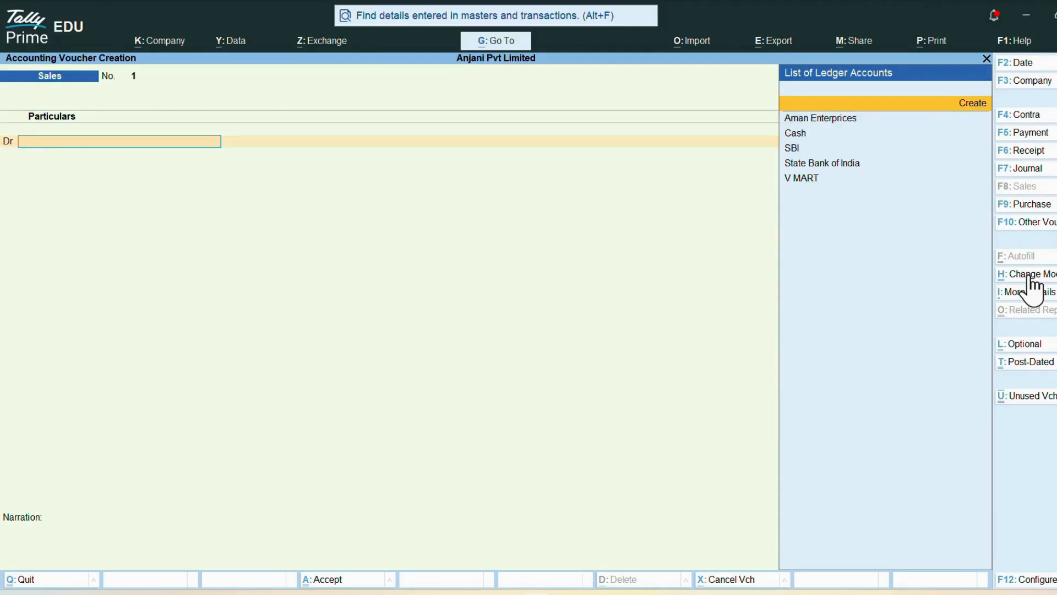
key("Return")
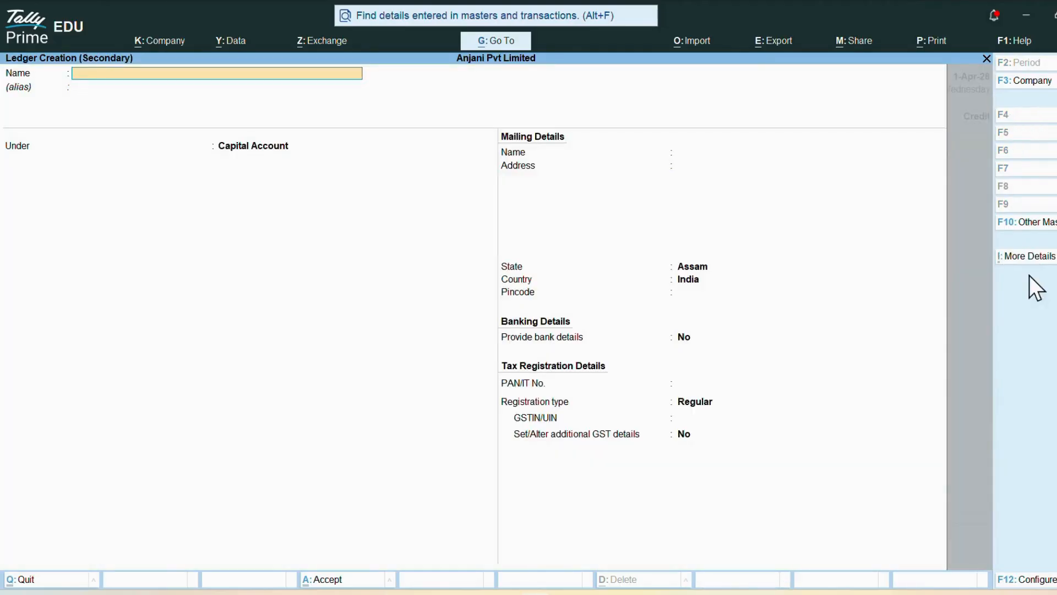
type("GOODS SALES")
key("Return")
key("Return")
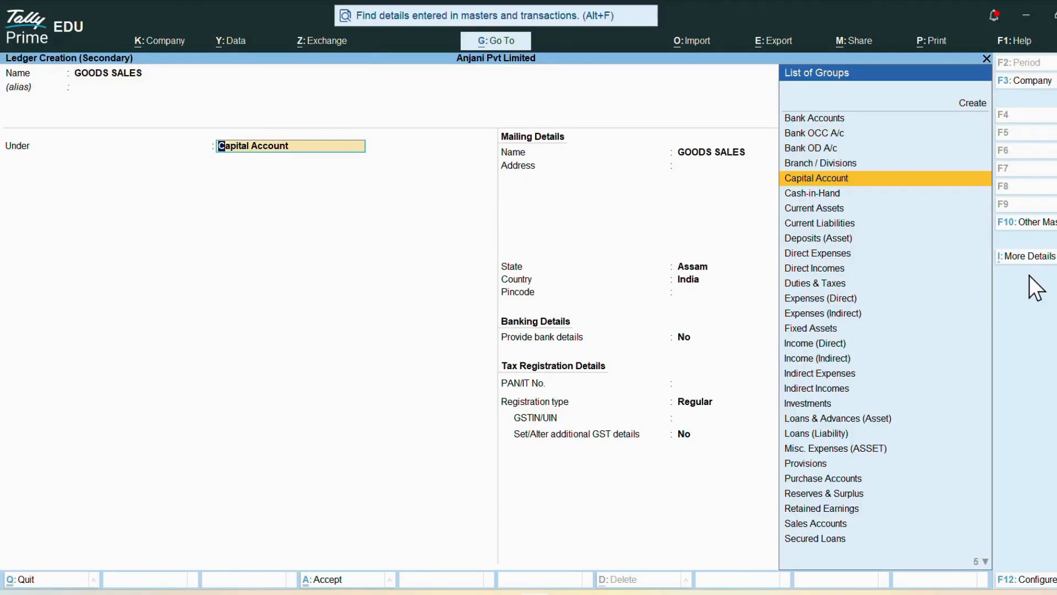
type("SALES")
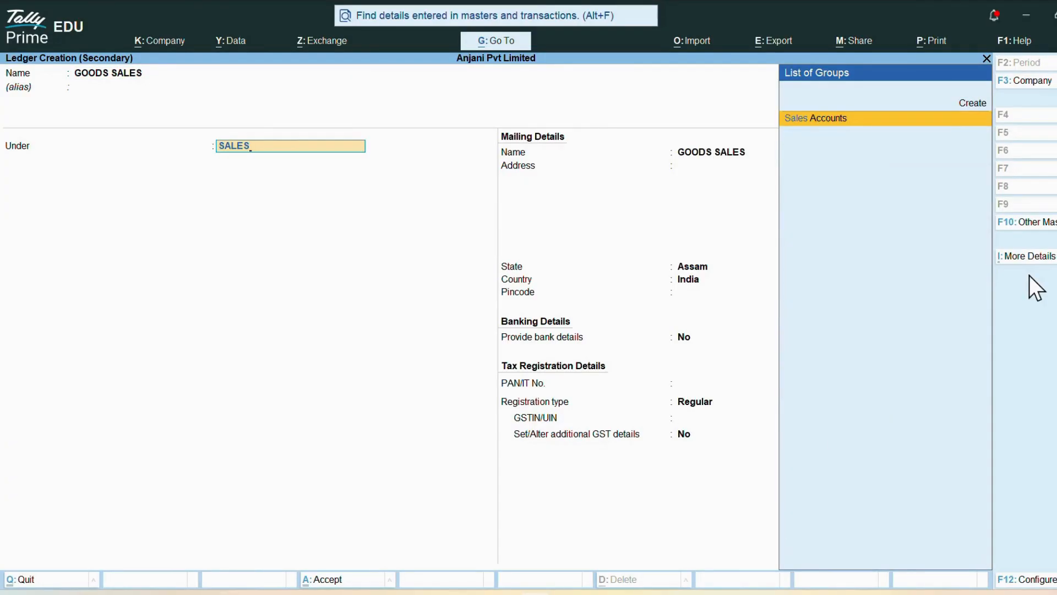
key("Return")
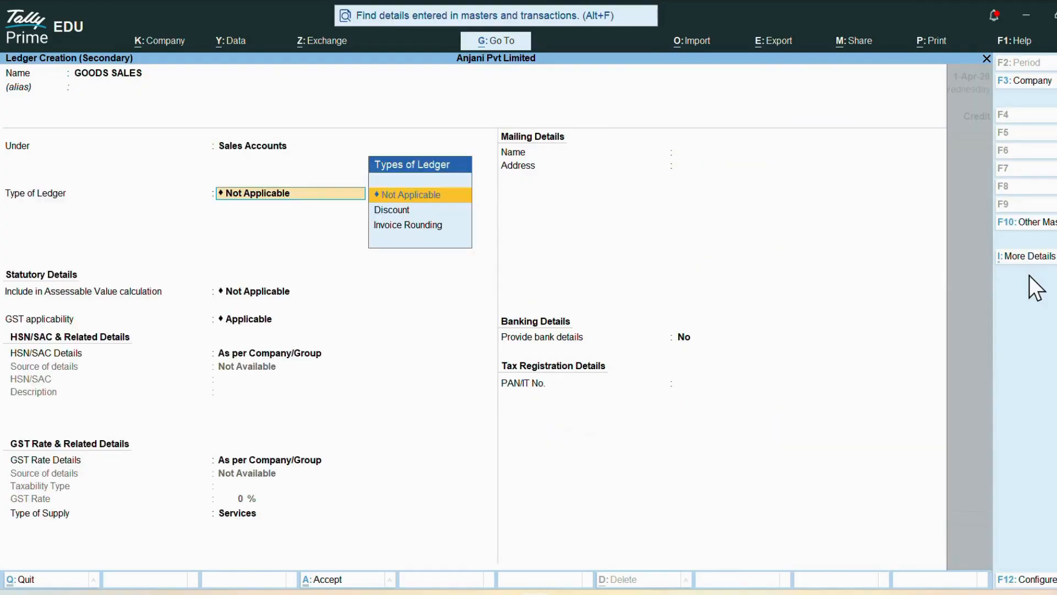
Save the GOODS SALES ledger with its default ledger type, HSN/SAC and GST settings, and return to the sales voucher.
key("Return")
key("Return")
key("Return")
key("Return")
key("Return")
key("Return")
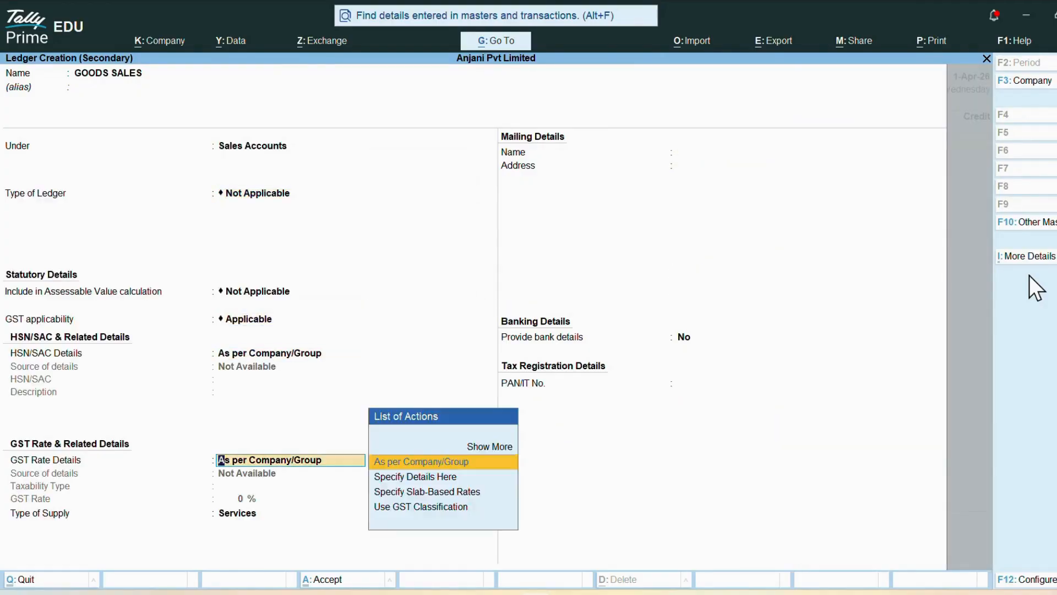
key("Return")
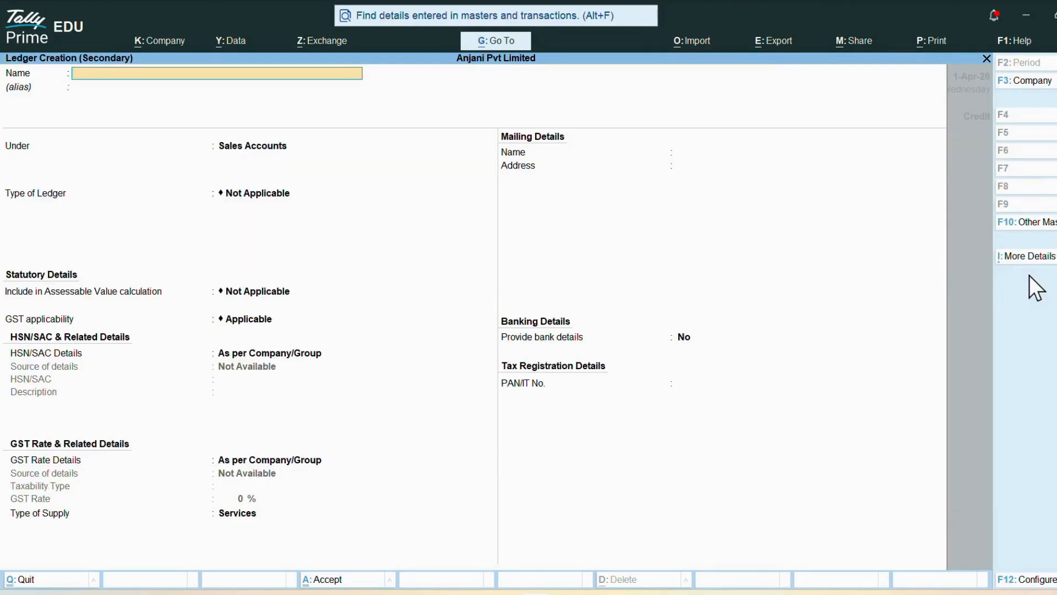
key("Escape")
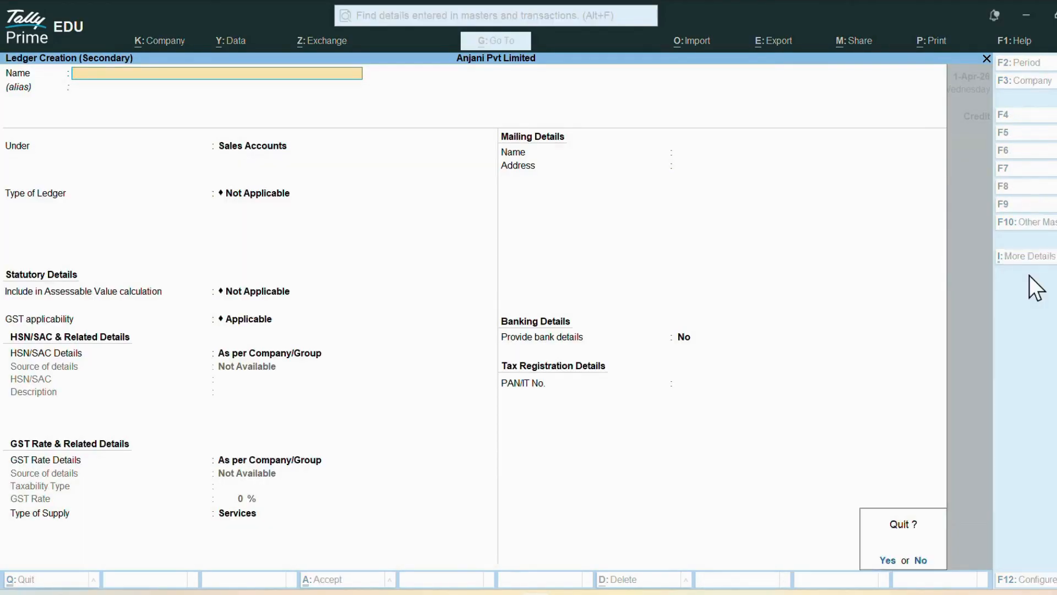
key("Return")
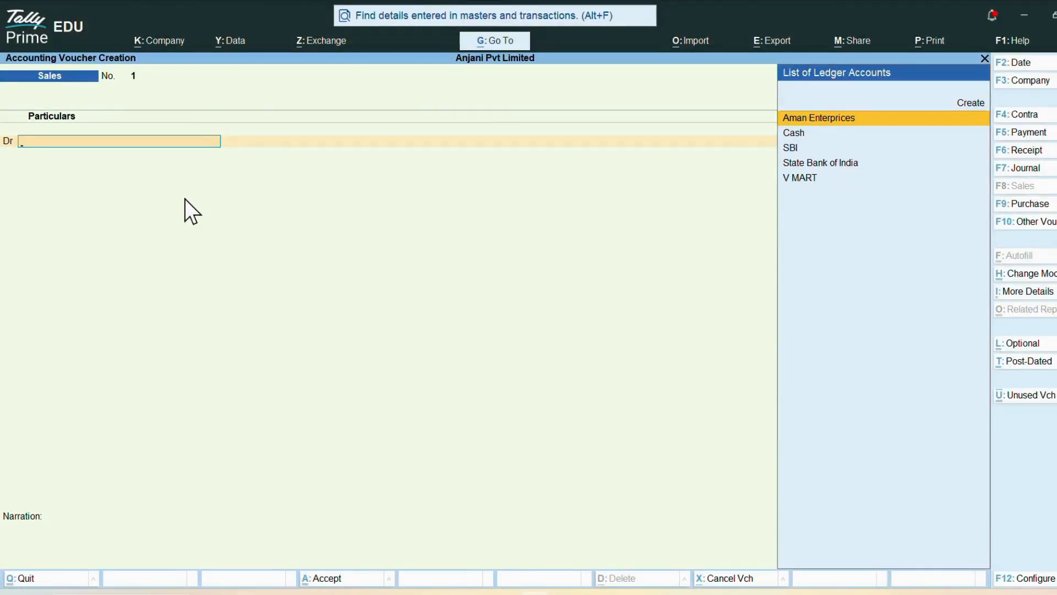
Select Cash as the debit ledger, leaving the dispatch details blank and keeping the default party details.
key("Down")
key("Return")
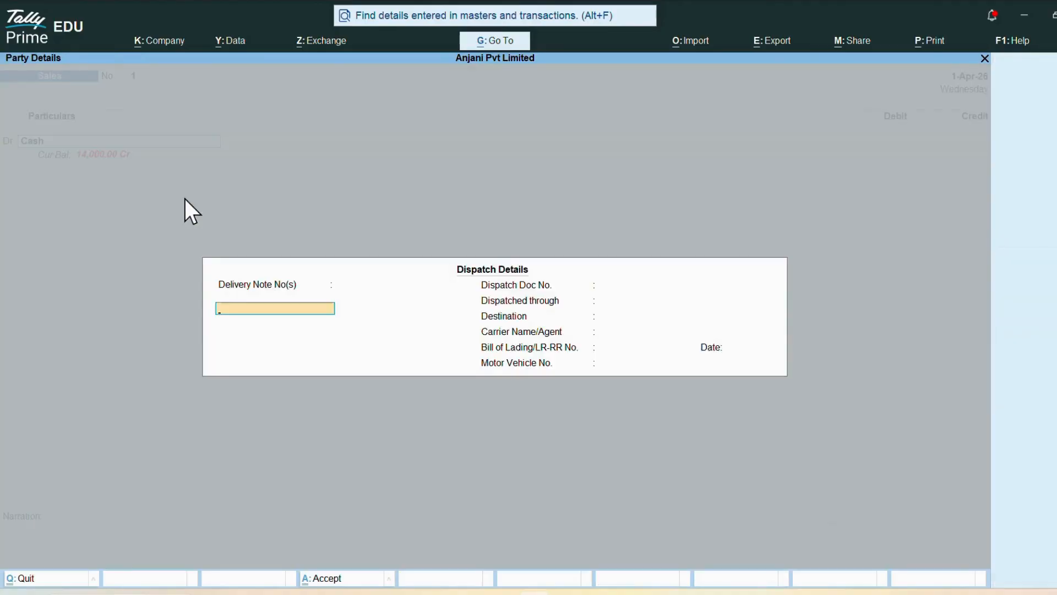
key("Return")
key("Return")
key("Return")
key("Return")
key("Return")
key("Return")
key("Return")
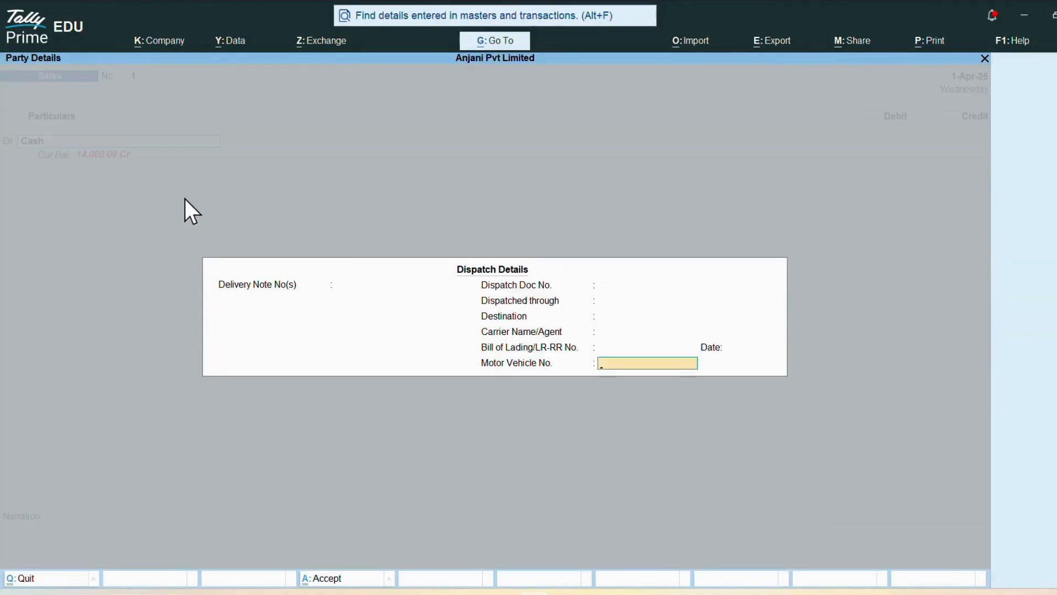
key("Return")
key("Return")
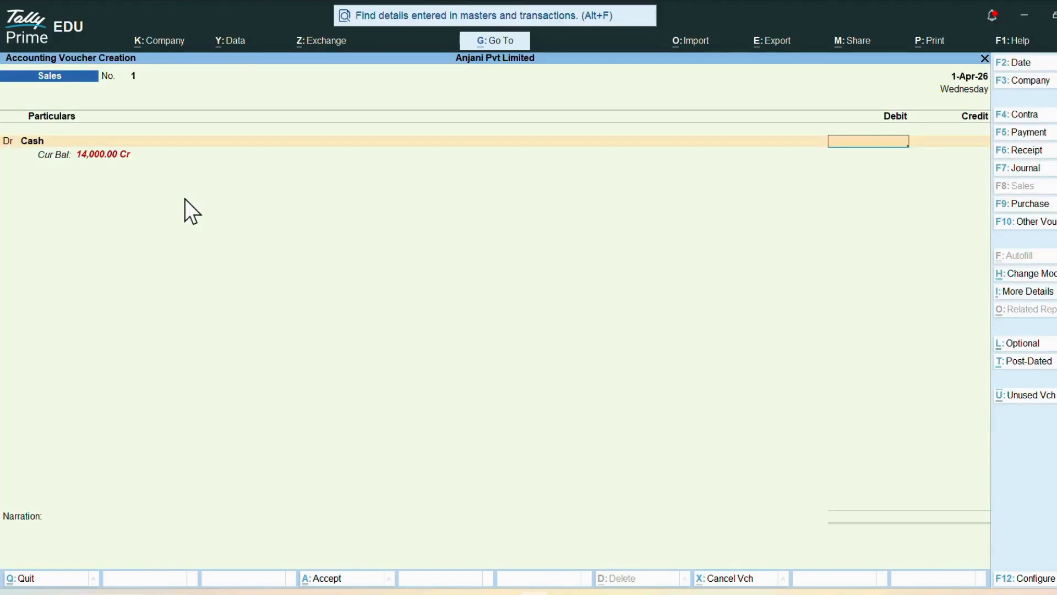
Debit Cash with 2,000 against GOODS SALES without inventory allocations or narration, and save the first sales voucher.
type("2000")
key("Return")
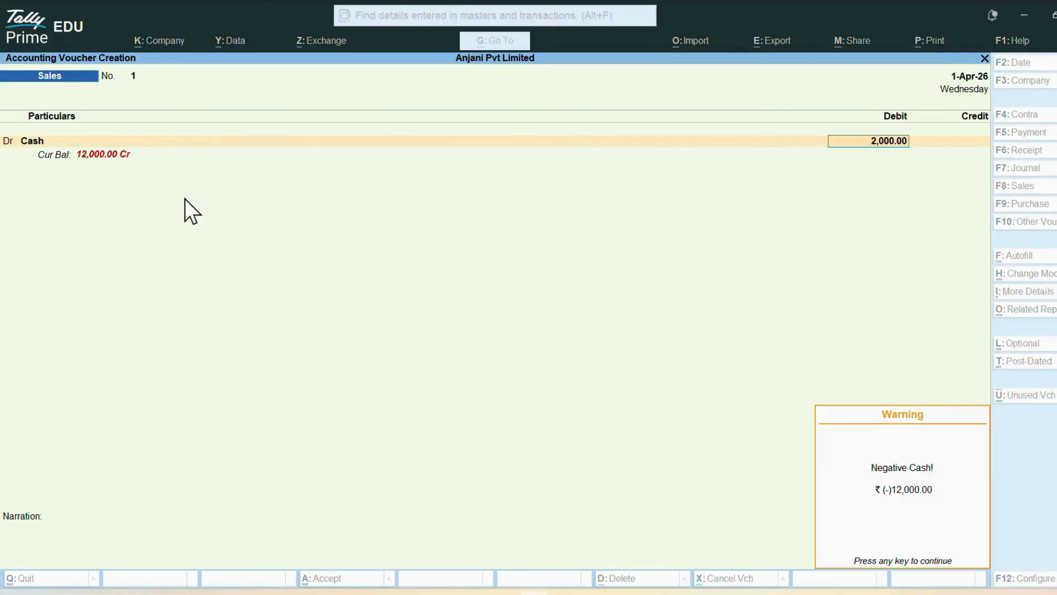
key("Return")
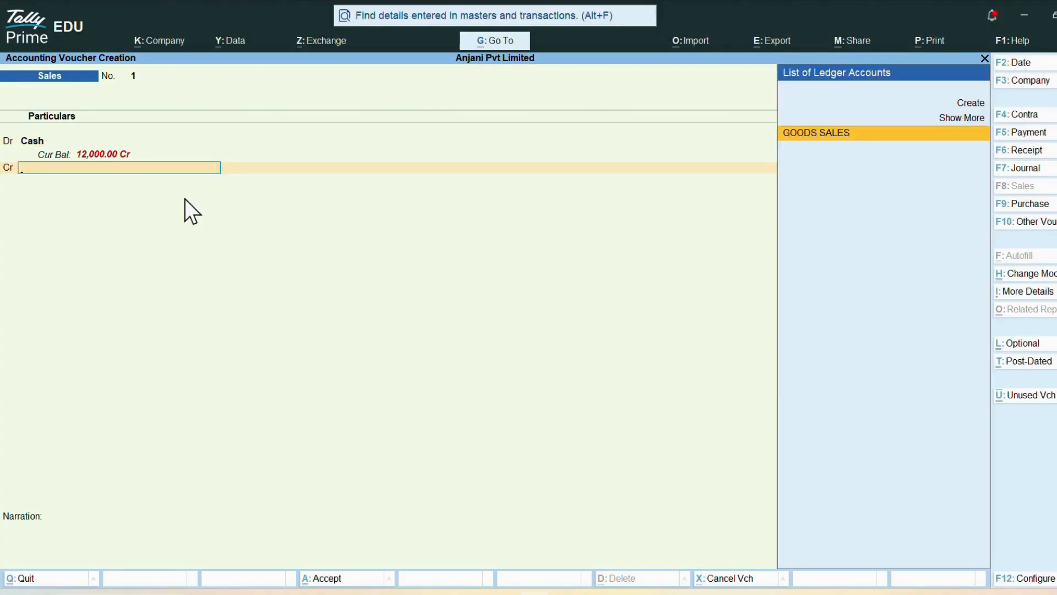
key("Return")
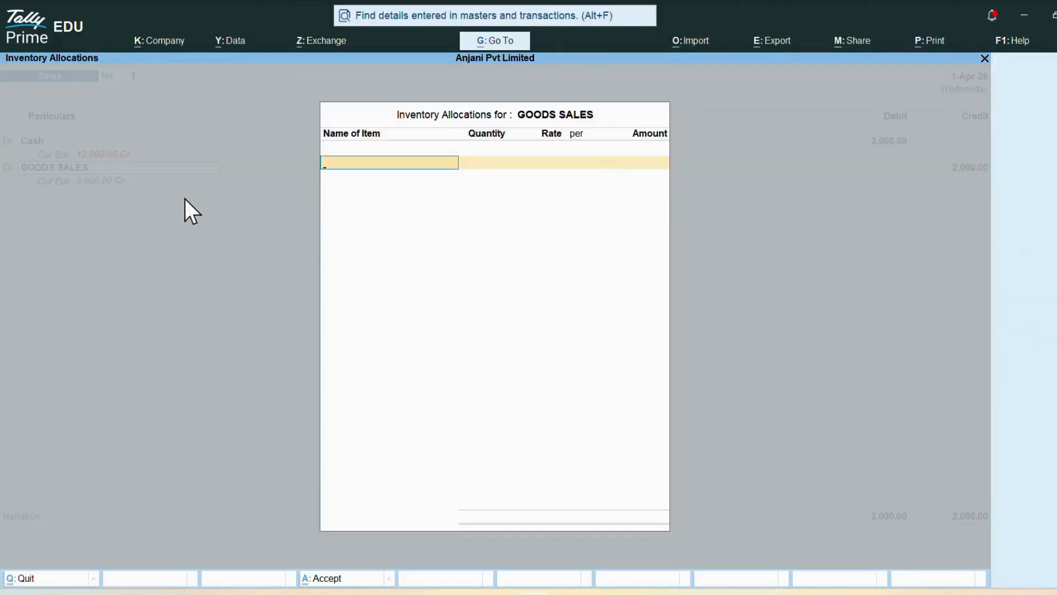
key("Return")
key("Return")
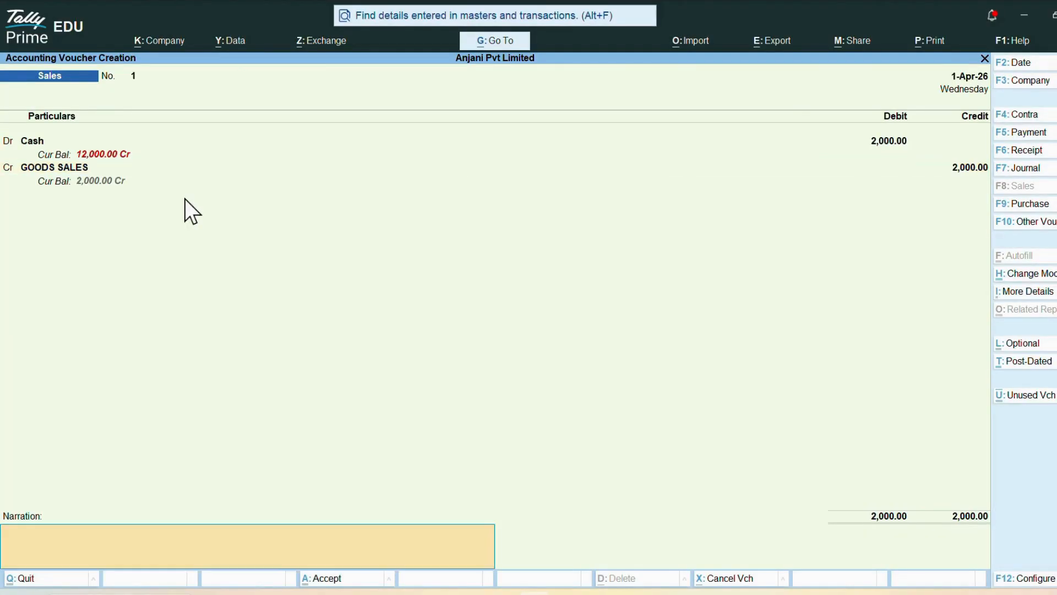
key("Return")
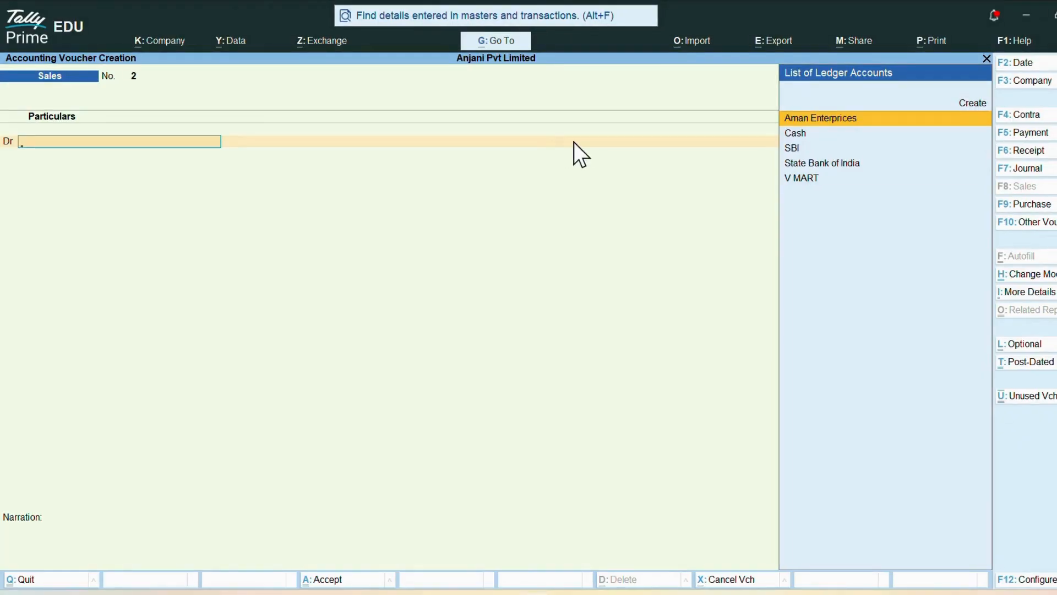
Choose Cash as the debit ledger of the second sales voucher, with blank dispatch details and default party details.
key("Down")
key("Return")
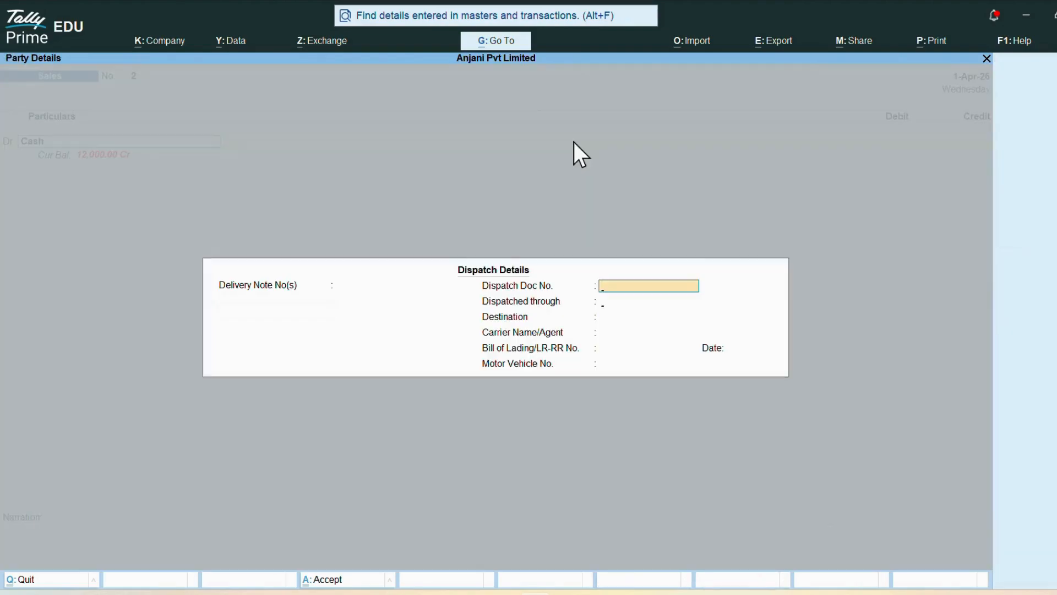
key("Return")
key("Return")
key("Return")
key("Return")
key("Return")
key("Return")
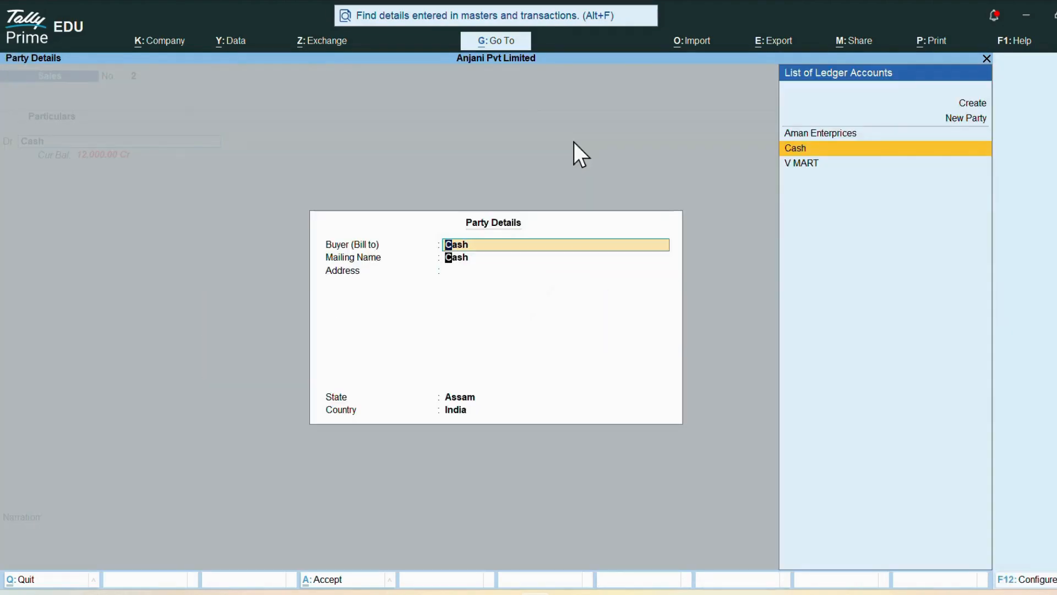
key("Return")
key("Return")
key("Return")
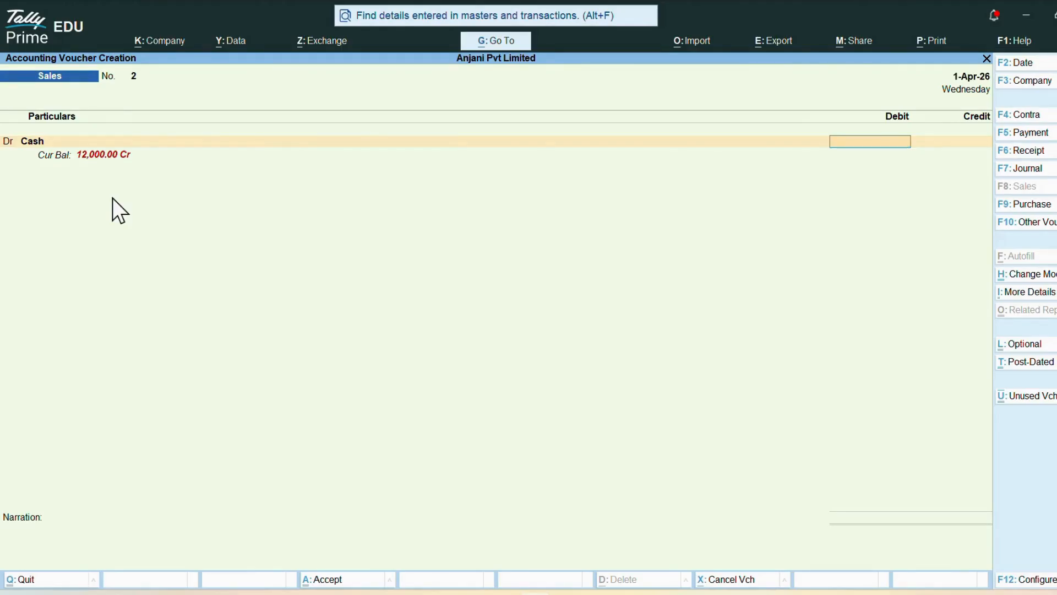
Debit Cash with 35,000, credit GOODS SALES with the same amount without inventory items or narration, and save the voucher.
type("35000")
key("Return")
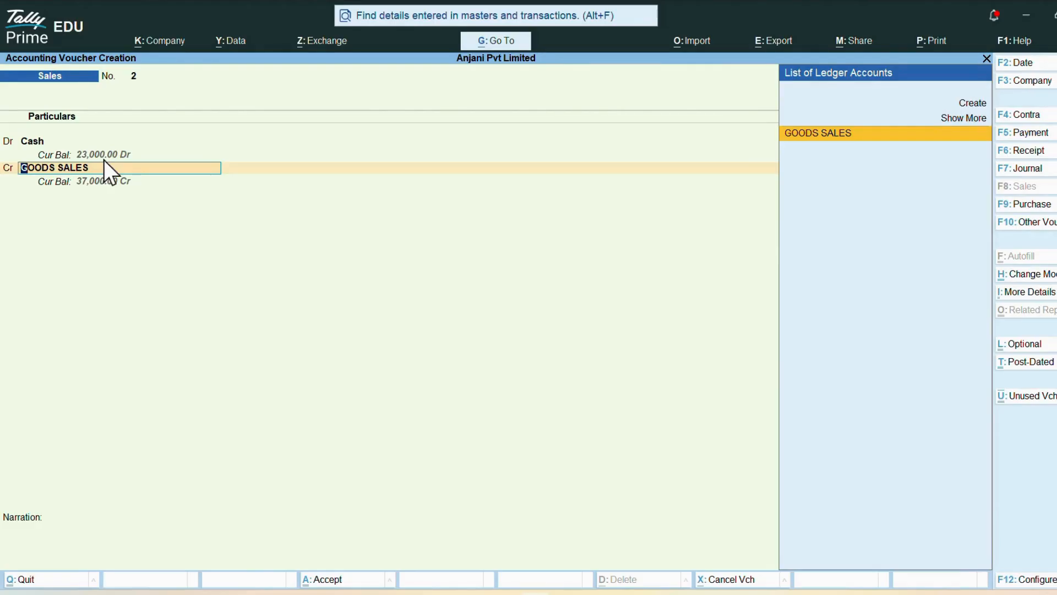
key("Return")
key("Return")
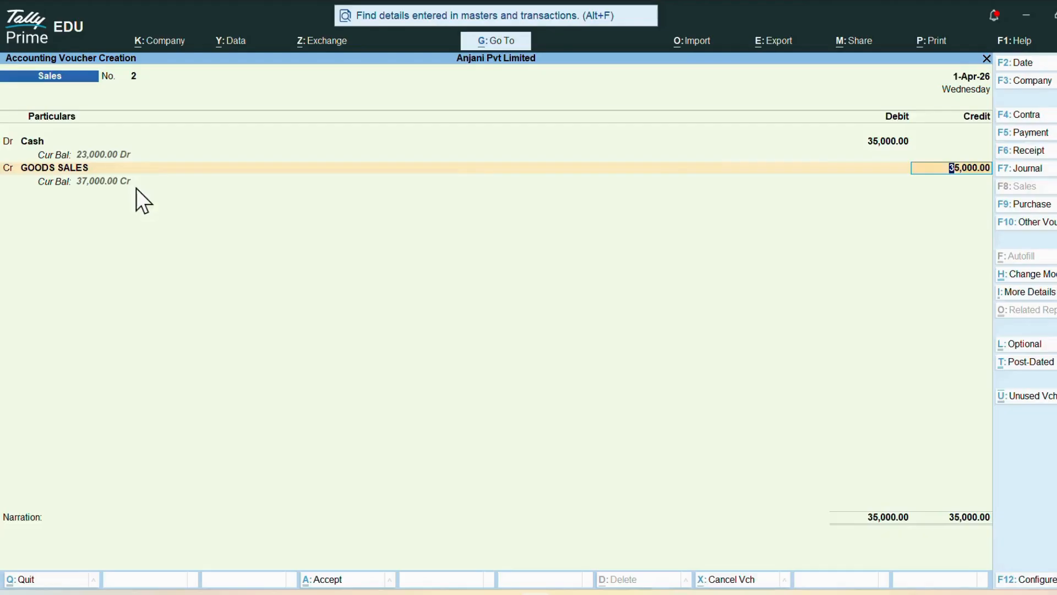
key("Return")
key("Return")
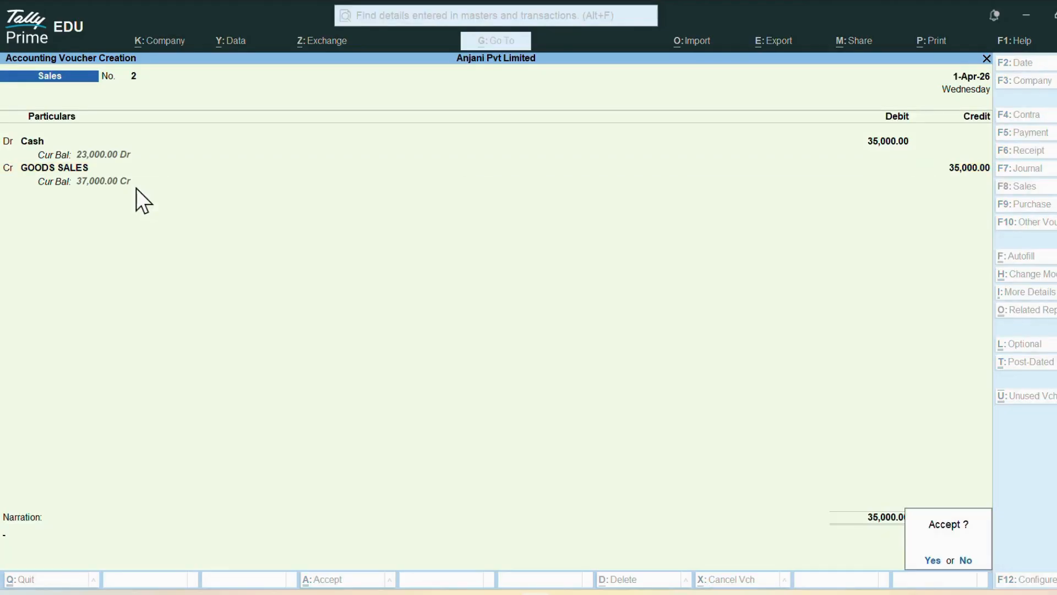
key("Return")
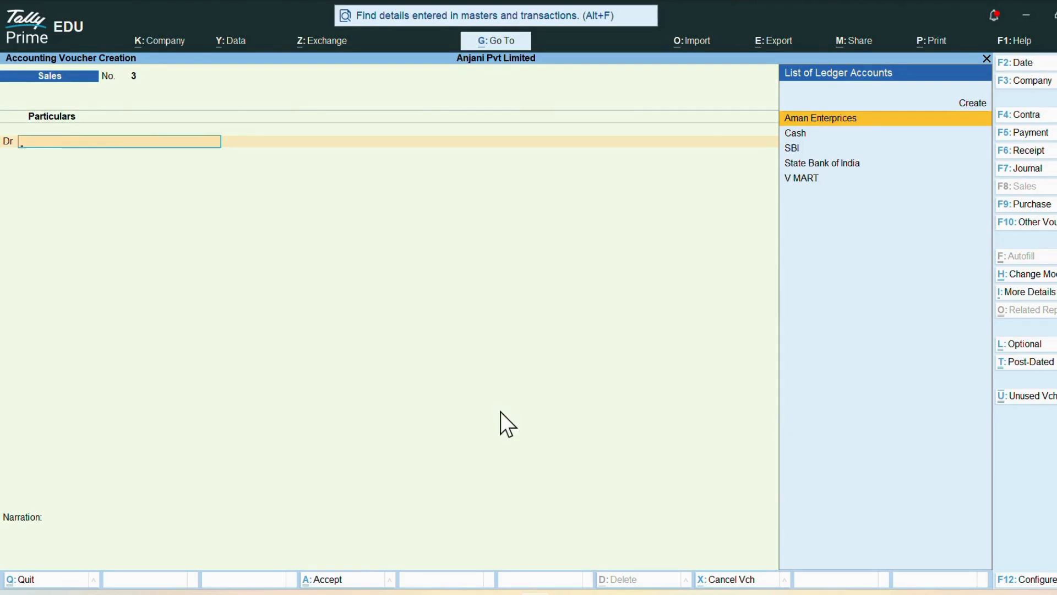
Start a new ledger from the third sales voucher, enter the customer's name and place it under Sundry Debtors.
key("Up")
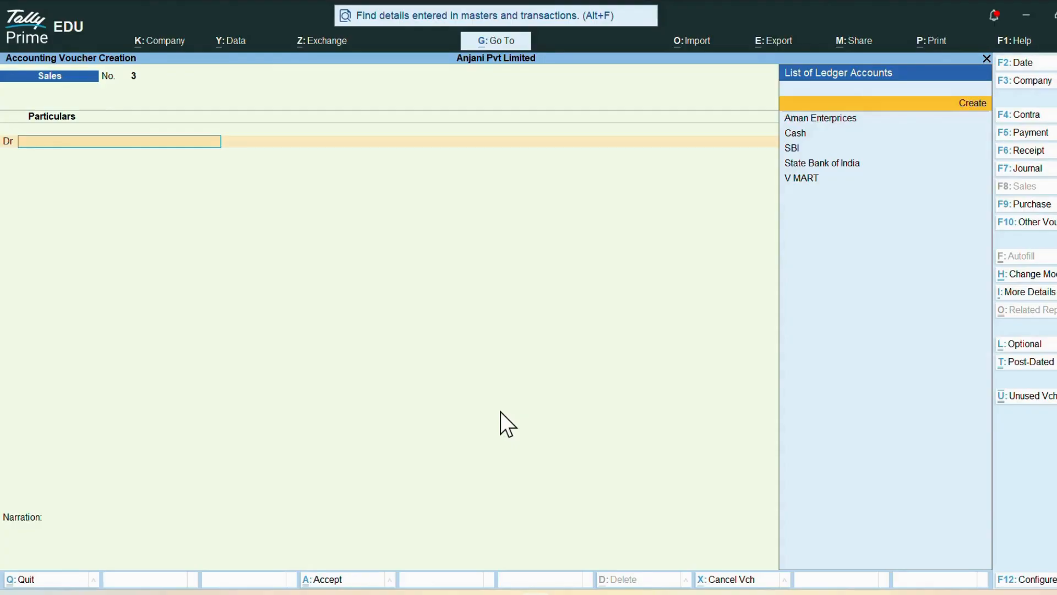
key("Return")
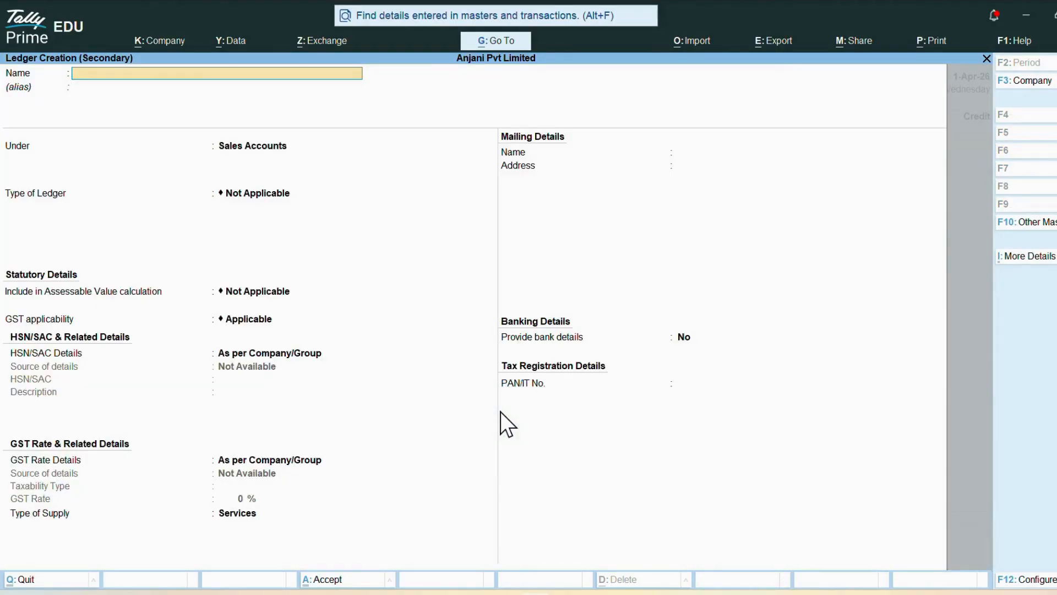
type("Ram customer")
key("Return")
key("Return")
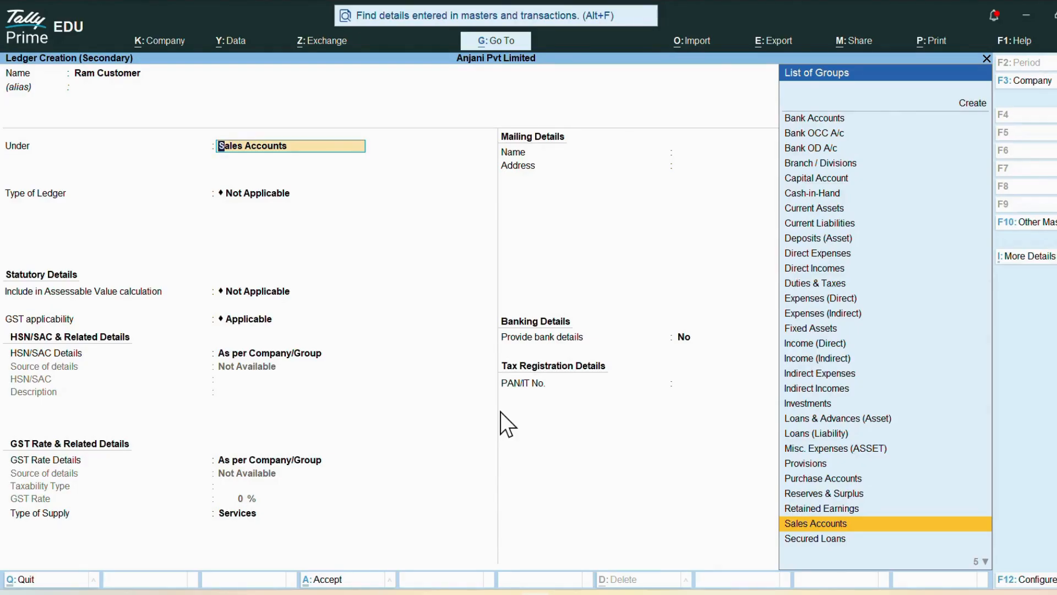
type("Sun")
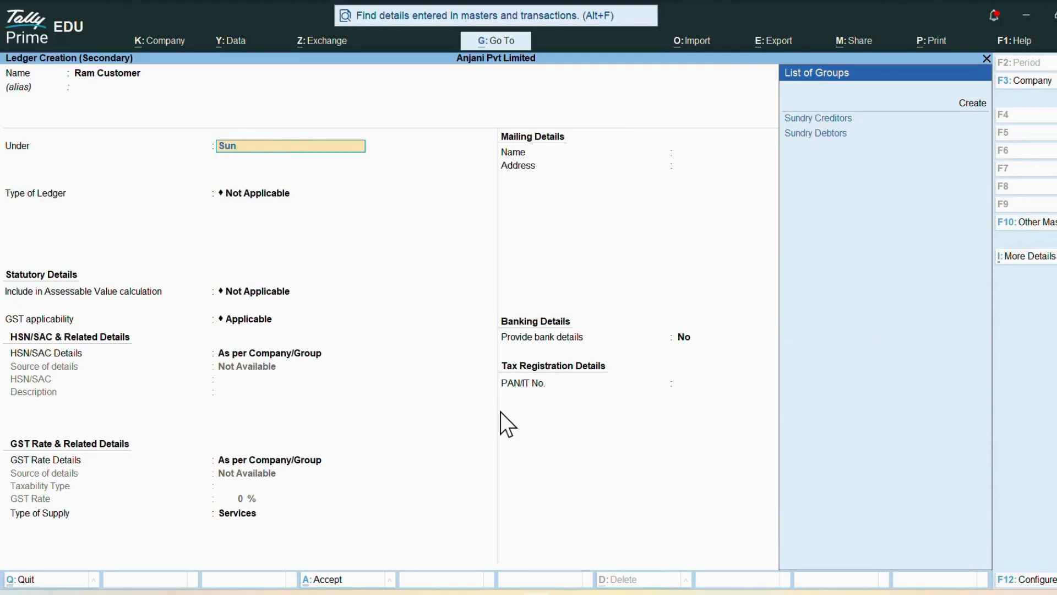
key("Down")
key("Return")
Save the customer ledger with bill-by-bill balances enabled and the default mailing, banking and Regular tax registration details.
key("Return")
key("Return")
key("Return")
key("Return")
key("Return")
key("Return")
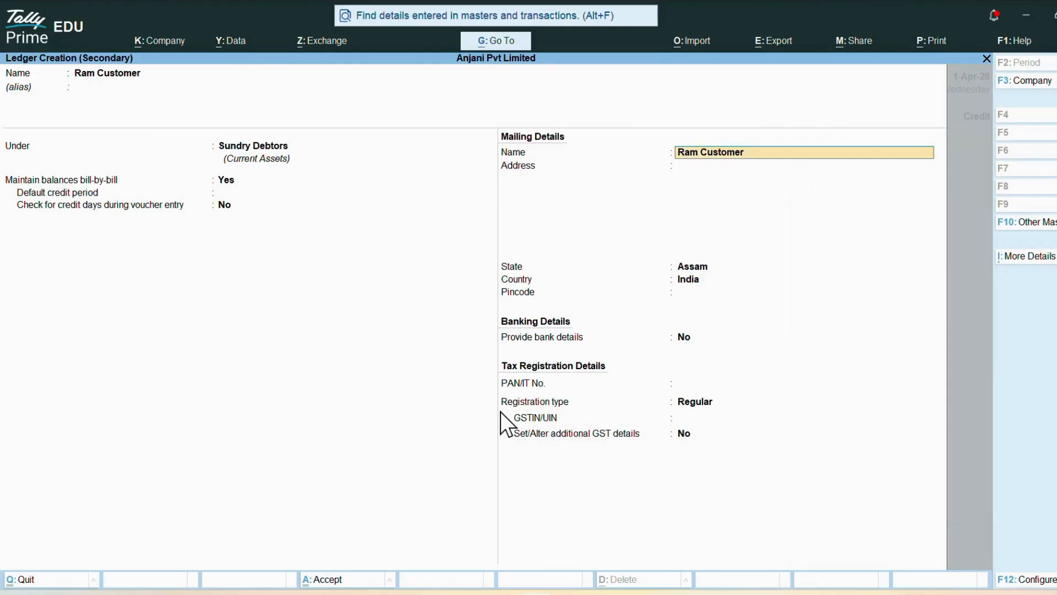
key("Return")
key("Return")
key("Return")
key("Return")
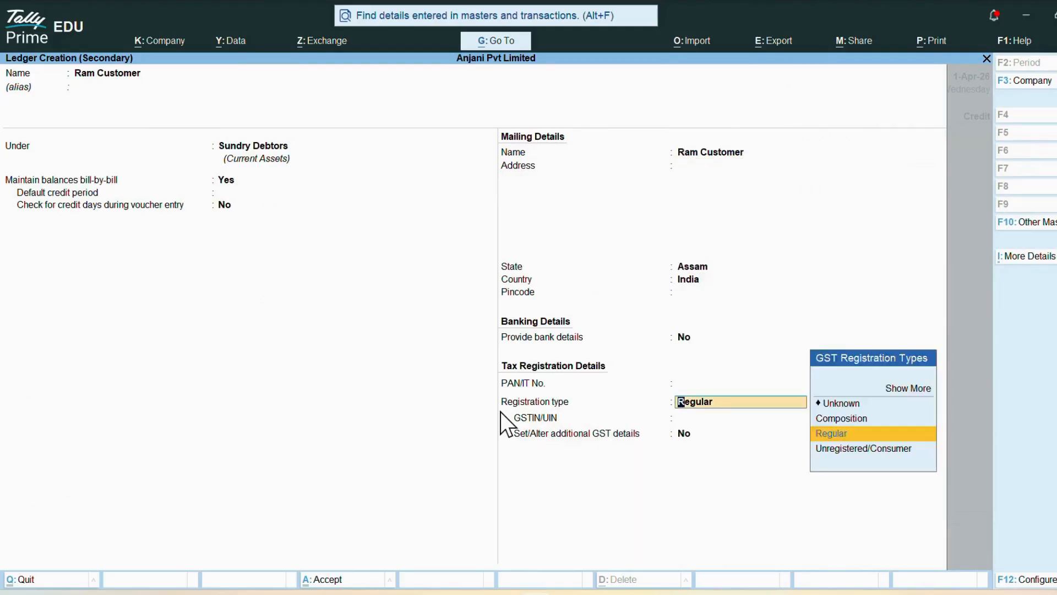
key("Return")
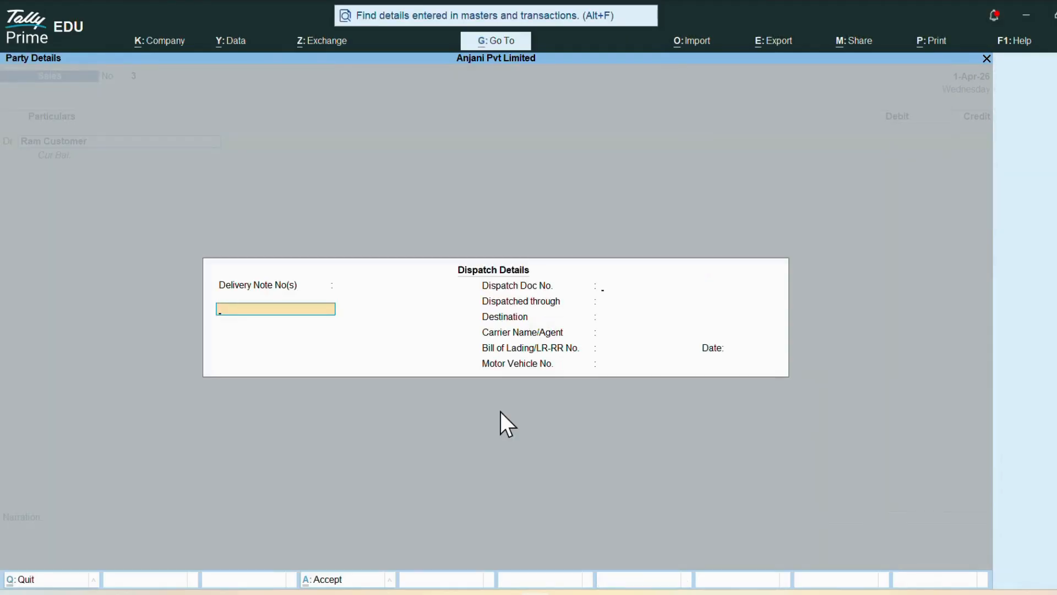
Leave the dispatch details blank and accept the default party details for the new customer.
key("Return")
key("Return")
key("Return")
key("Return")
key("Return")
key("Return")
key("Return")
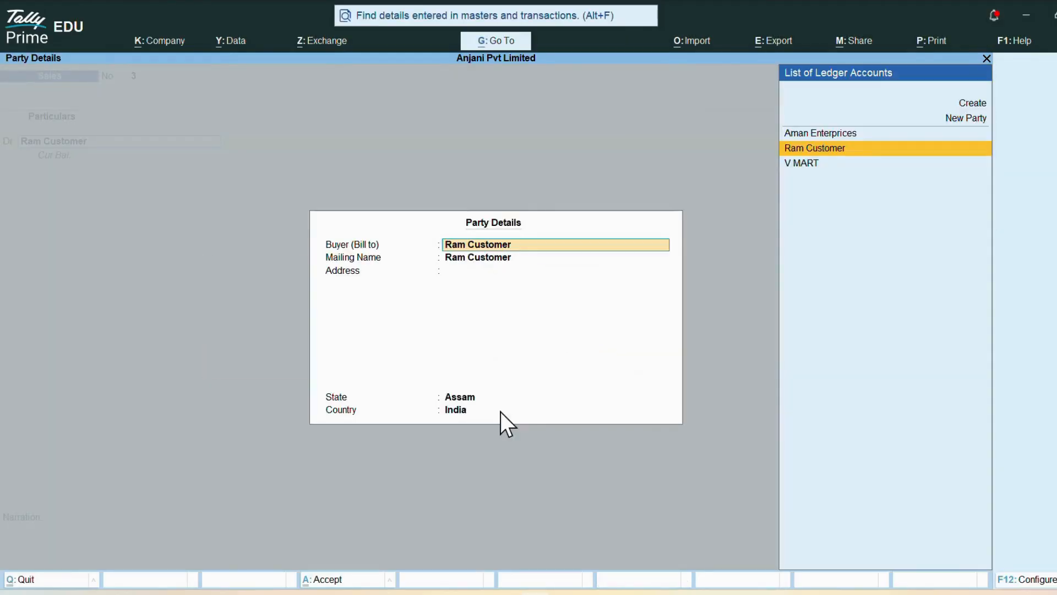
key("Return")
key("Return")
key("Return")
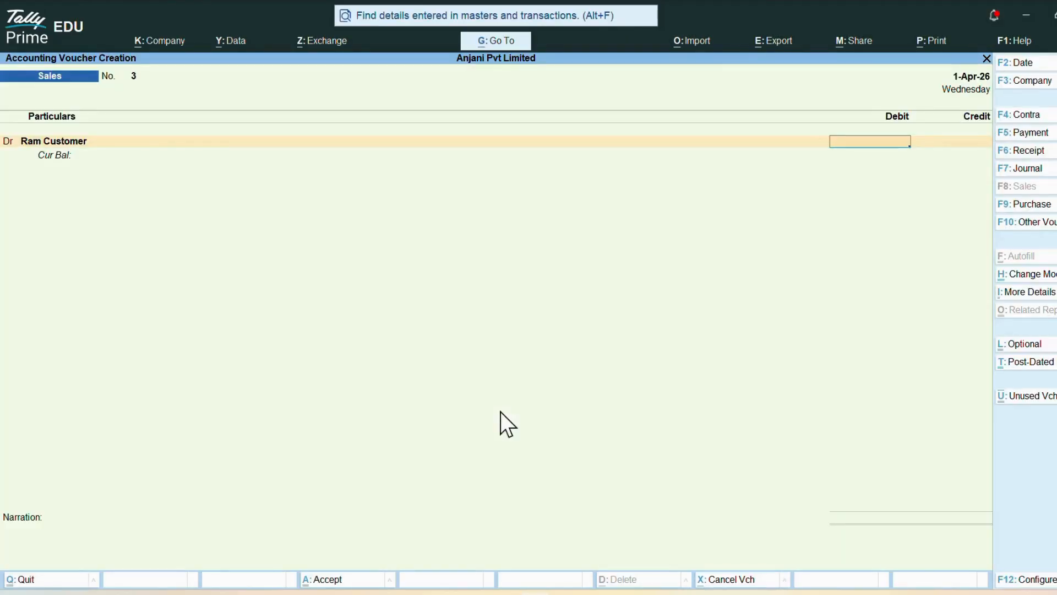
Debit the customer with 1,20,000 and allocate the full amount bill-wise as New Ref 3.
type("120000")
key("Return")
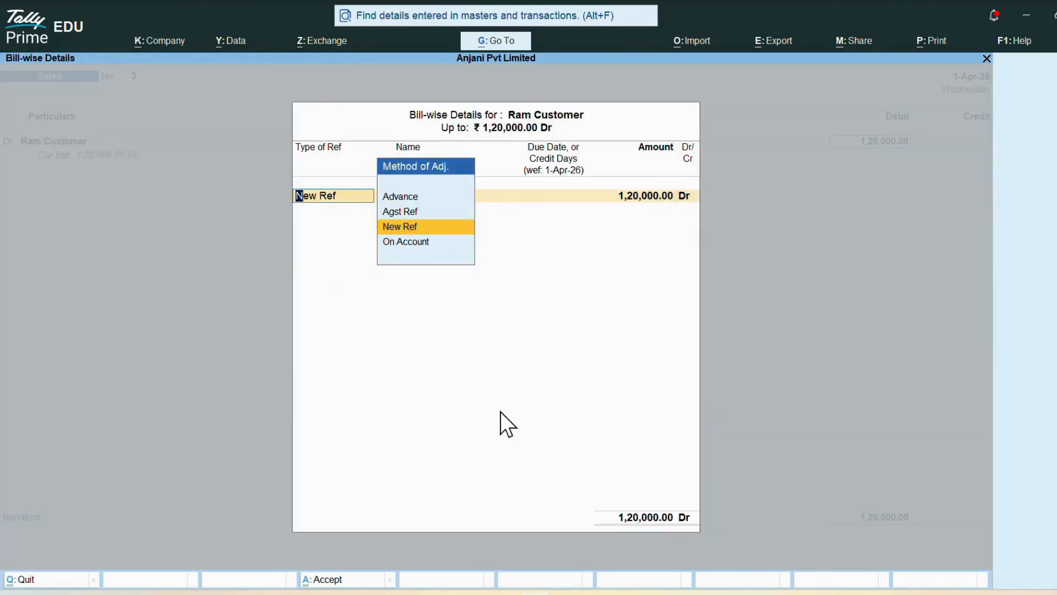
key("Return")
key("Return")
key("Return")
key("Return")
key("Return")
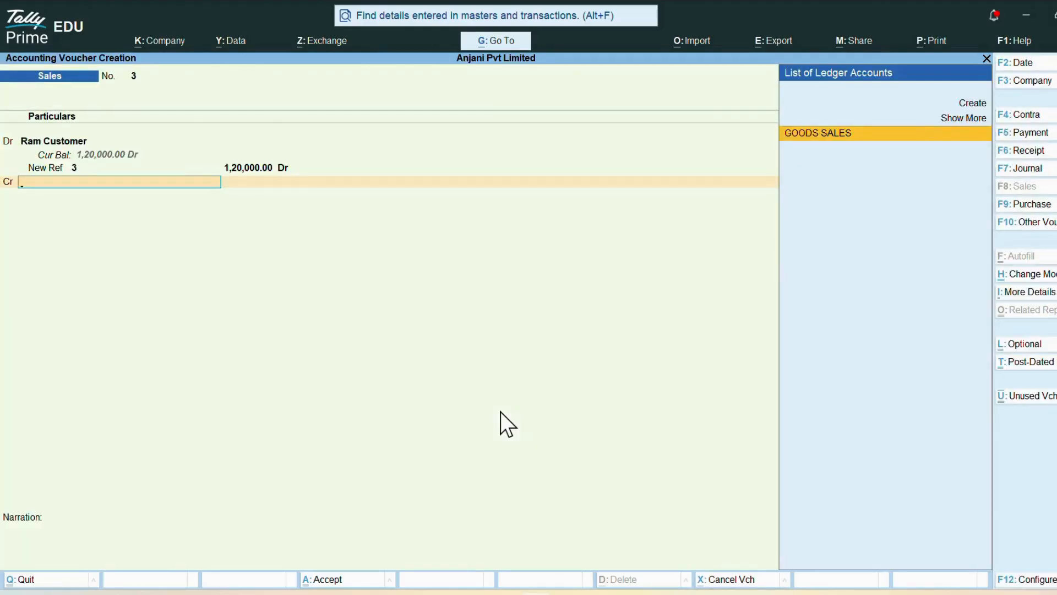
Credit GOODS SALES with 1,20,000 and save the third sales voucher with the narration left blank.
key("Return")
key("Return")
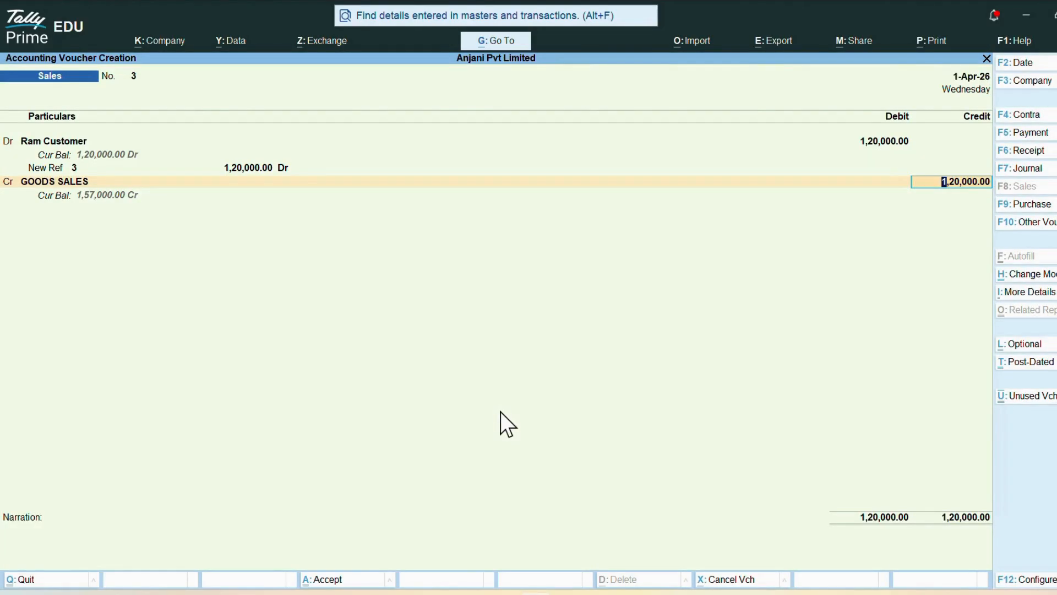
key("Return")
key("Return")
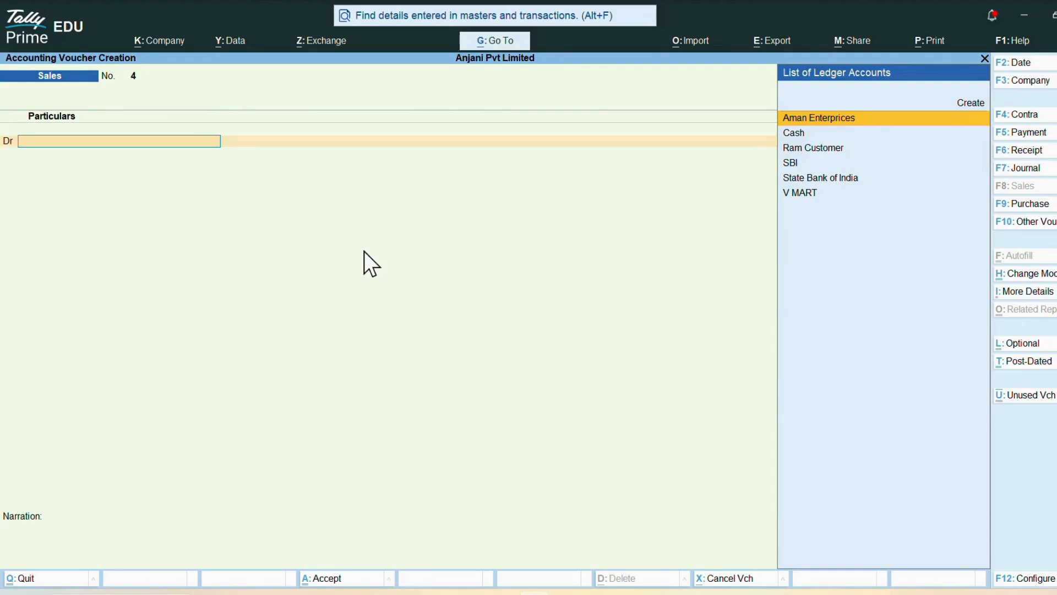
Start a new ledger from the fourth sales voucher, name it ABC Electronics and place it under Sundry Debtors.
key("alt+c")
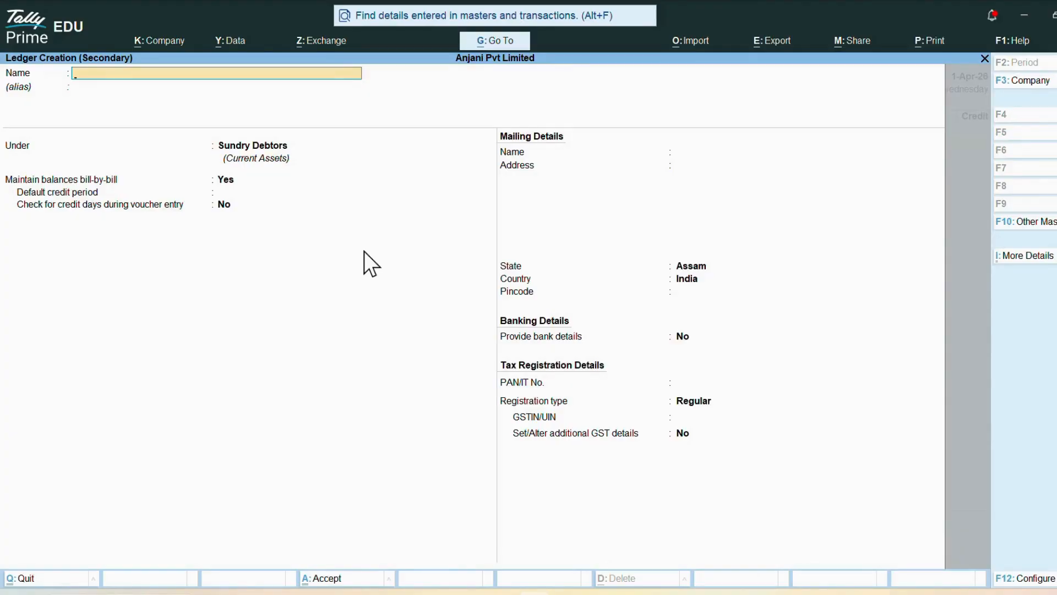
type("ABC electronics")
key("Return")
key("Return")
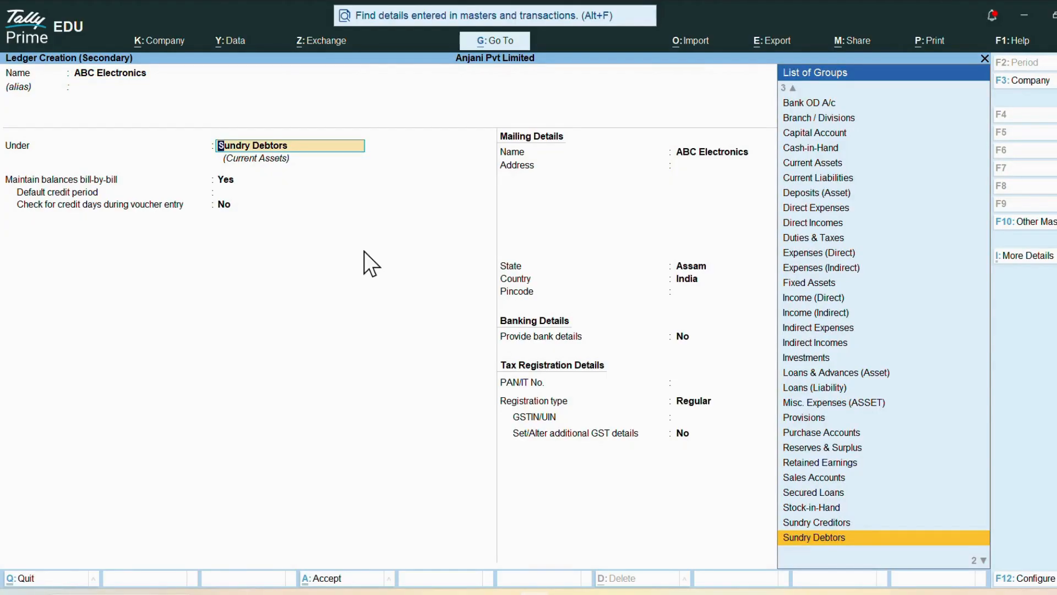
key("Return")
Save the ABC Electronics ledger with bill-by-bill balances enabled and the default mailing, banking and Regular tax registration details.
key("Return")
key("Return")
key("Return")
key("Return")
key("Return")
key("Return")
key("Return")
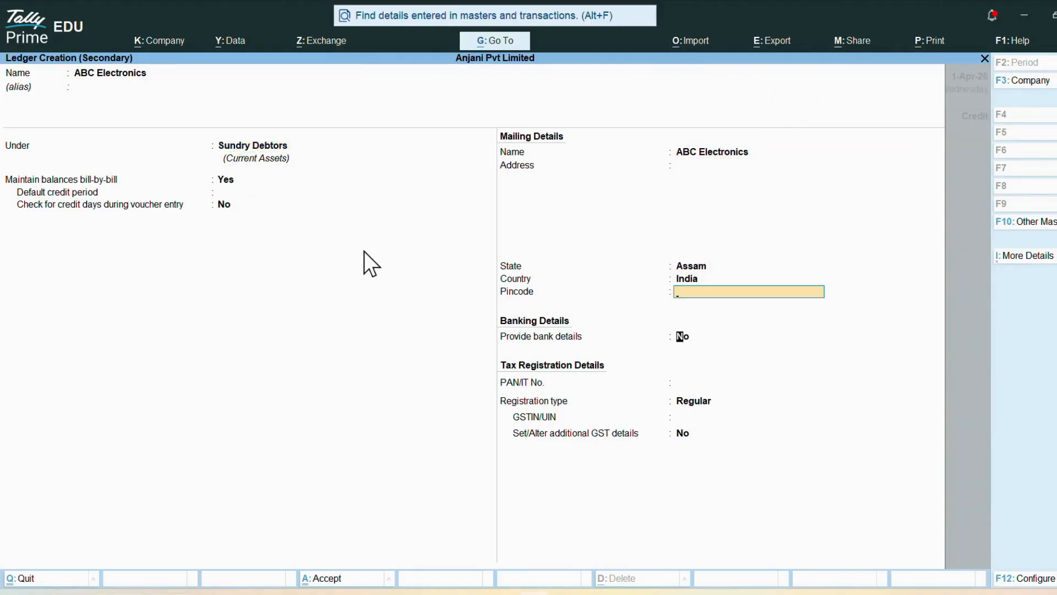
key("Return")
key("Return")
key("Return")
key("Return")
key("Return")
key("Return")
key("Return")
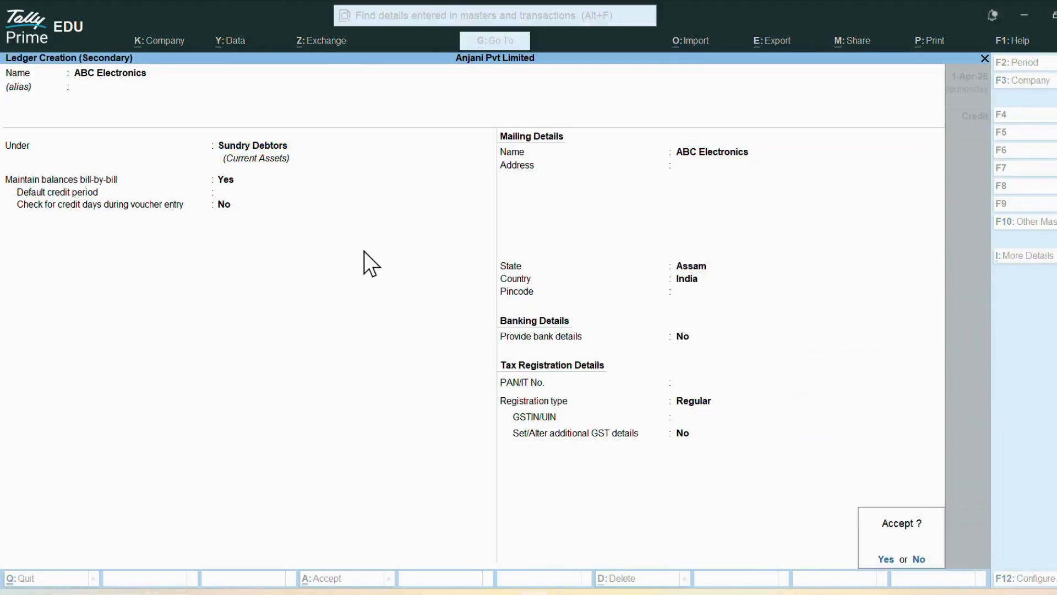
key("Return")
Leave the dispatch details blank and accept the default party details for ABC Electronics.
key("Return")
key("Return")
key("Return")
key("Return")
key("Return")
key("Return")
key("Return")
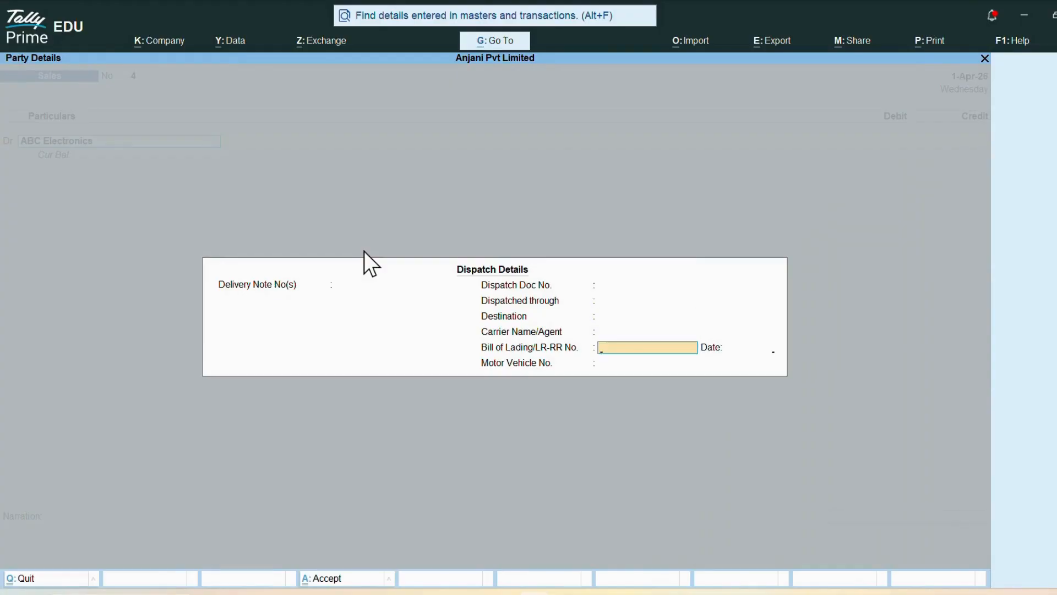
key("Return")
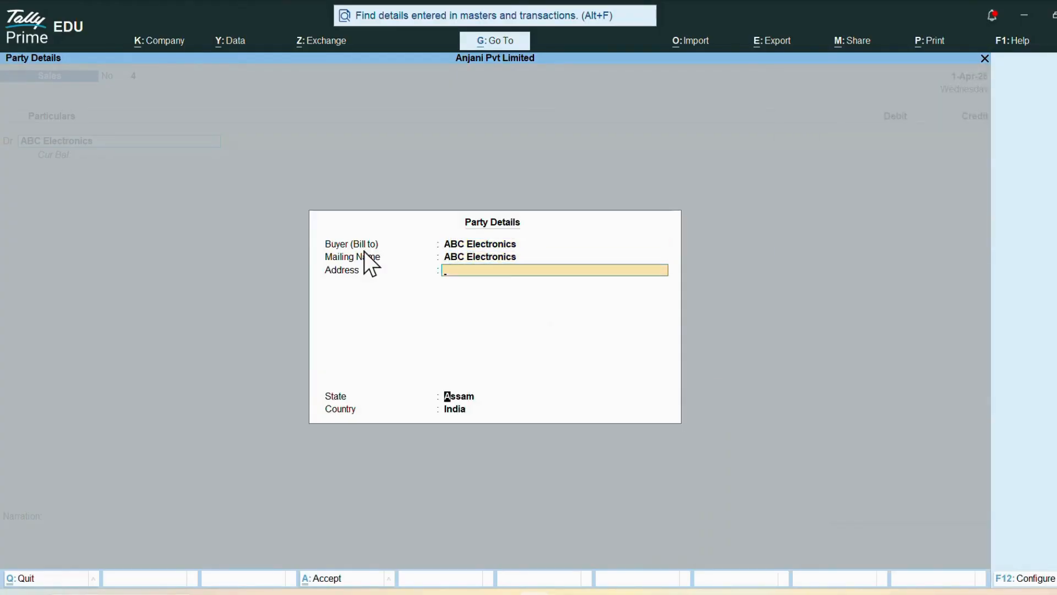
key("Return")
key("Return")
key("Return")
key("Return")
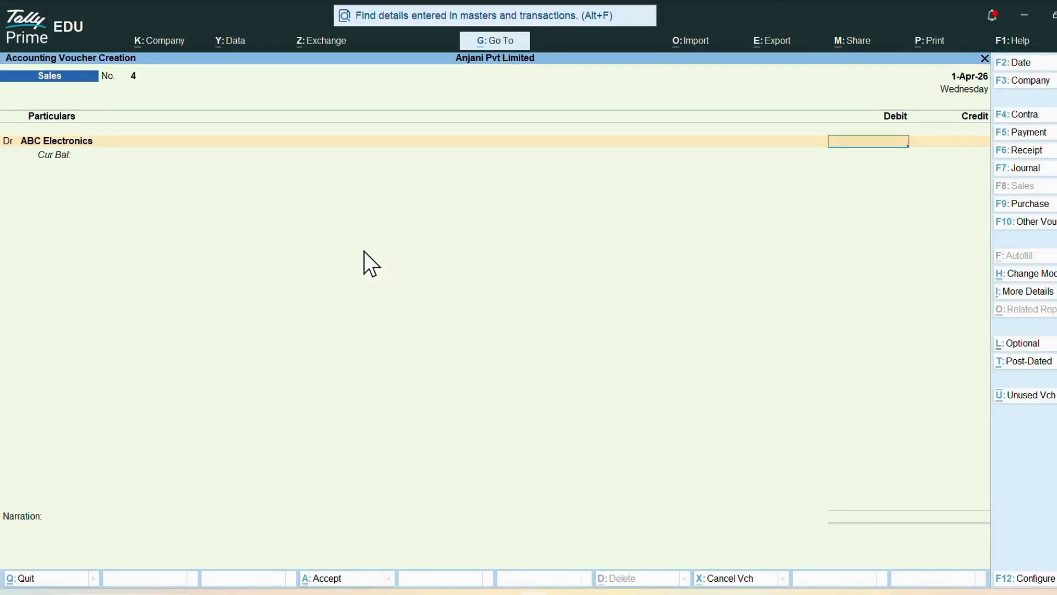
Debit ABC Electronics with 6,000 and allocate the full amount bill-wise as New Ref 4.
type("6000")
key("Return")
key("Return")
key("Return")
key("Return")
key("Return")
key("Return")
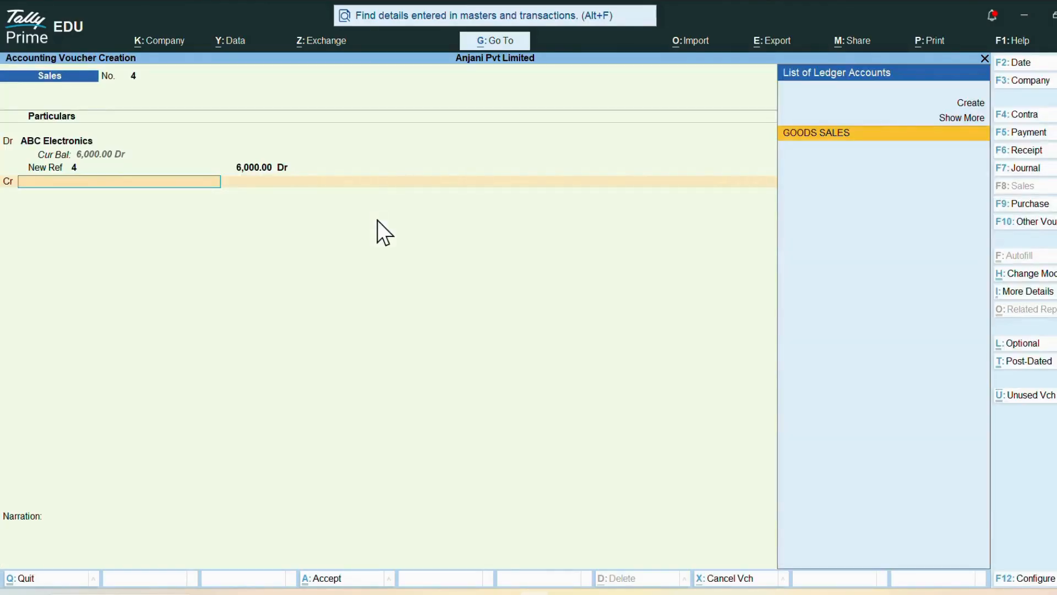
Credit GOODS SALES with 6,000 and save the fourth sales voucher without a narration.
key("Return")
key("Return")
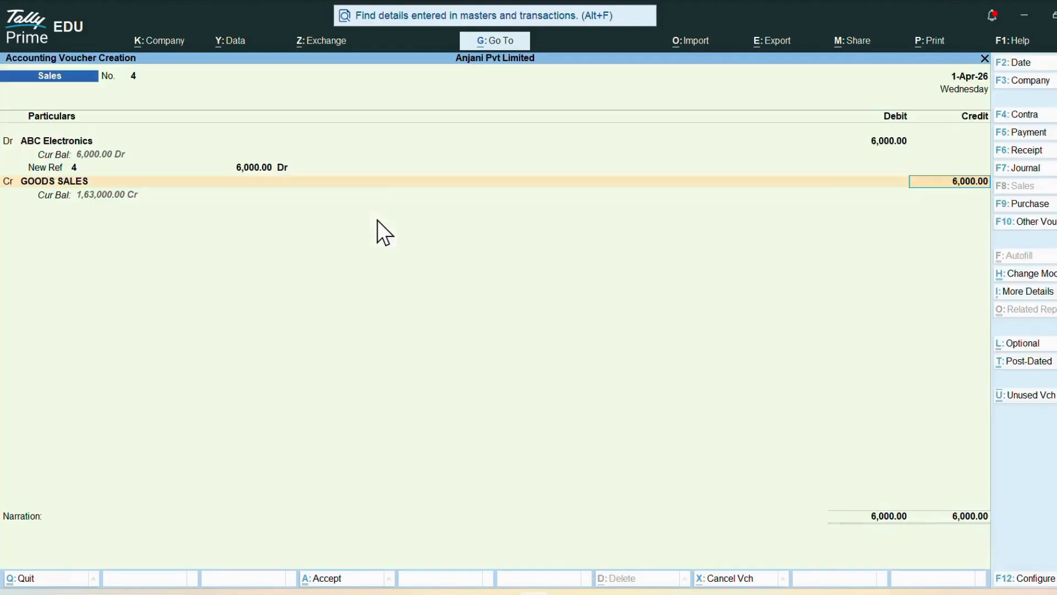
key("Return")
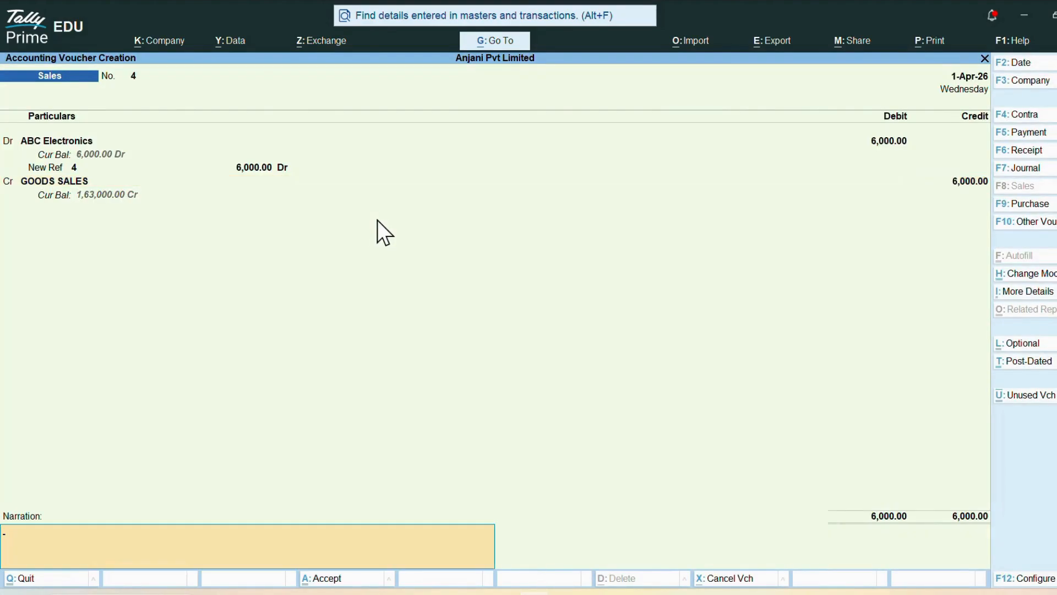
key("Return")
left_click(312, 567)
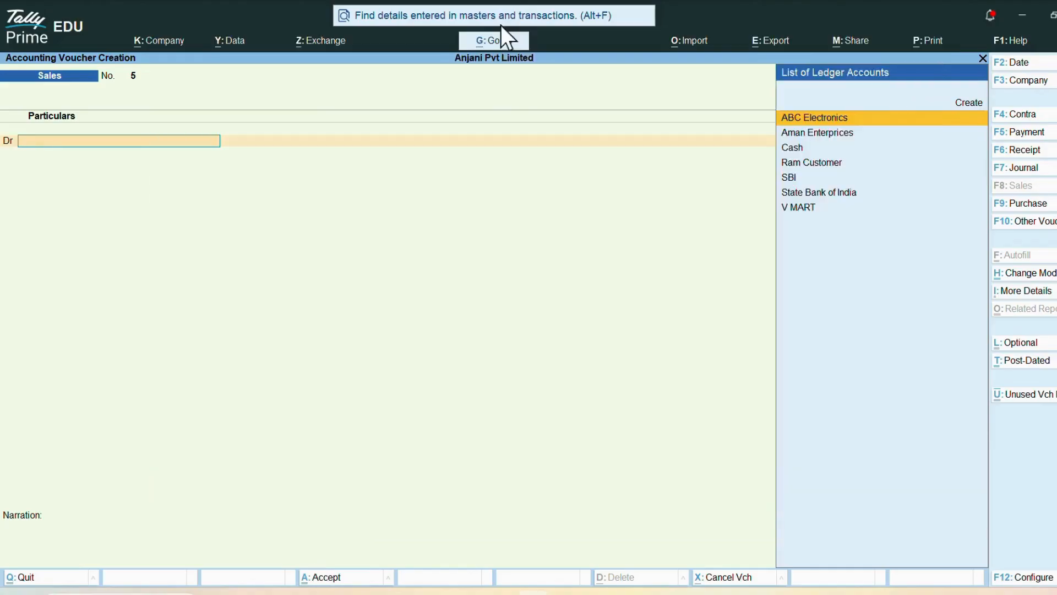
Start a payment voucher and change its entry mode to Double Entry.
key("F5")
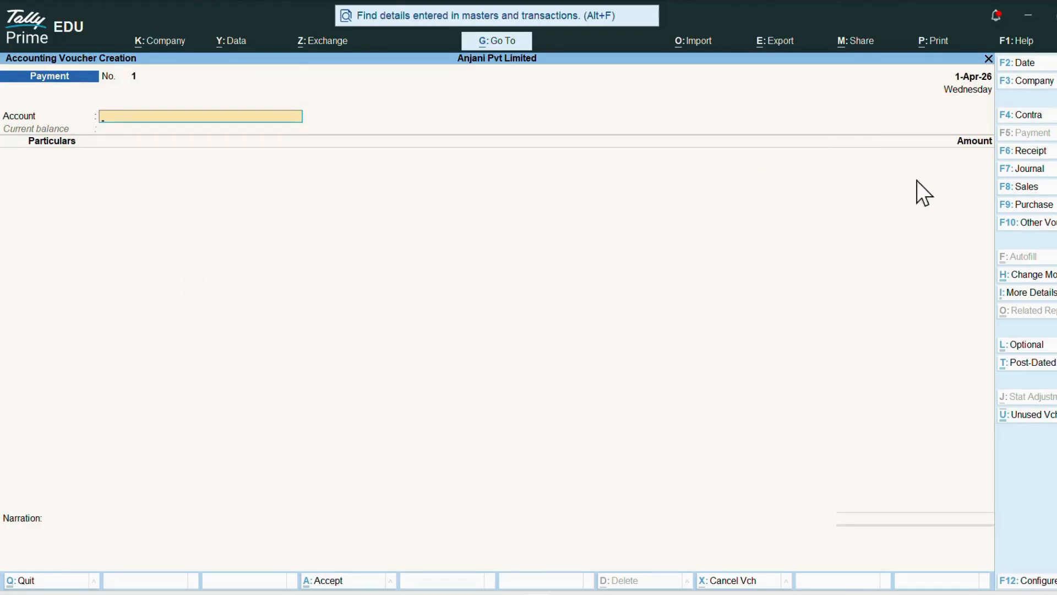
left_click(1027, 275)
key("Up")
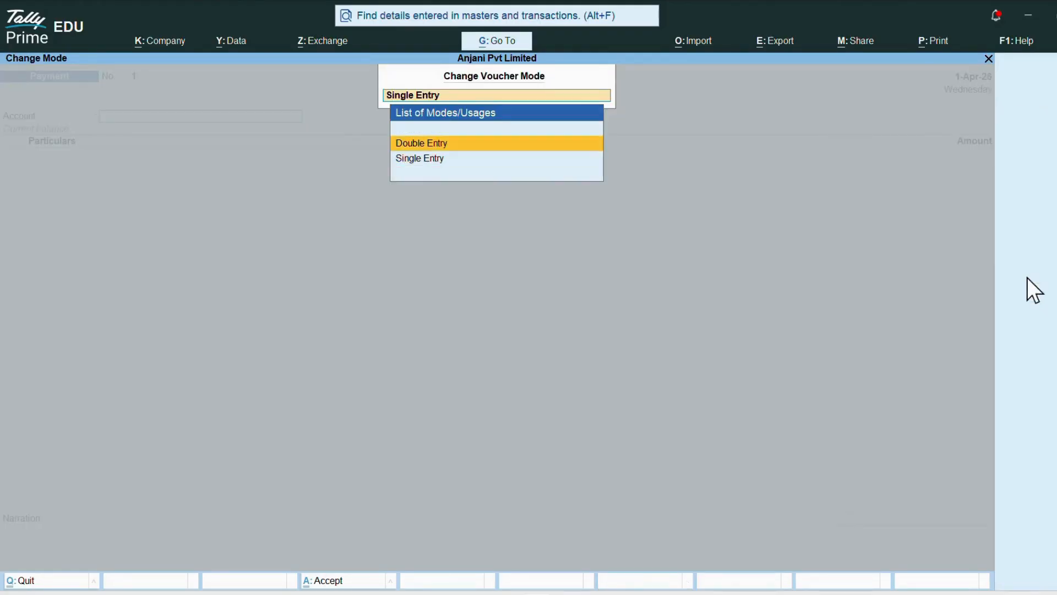
key("Return")
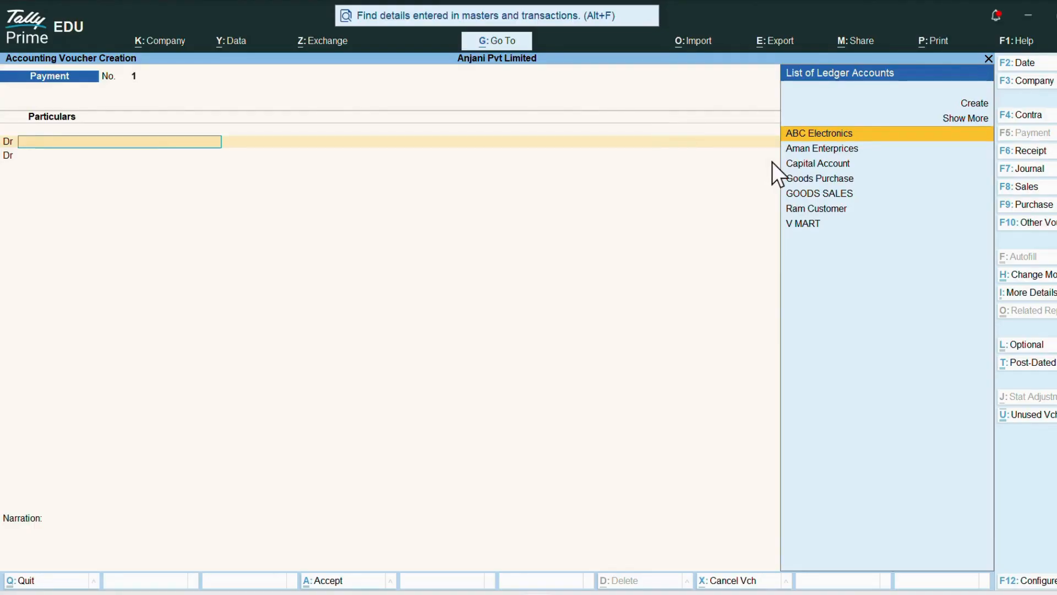
Debit Aman Enterprices with 50,000 and settle the full amount bill-wise as Agst Ref 1003.
key("Down")
key("Return")
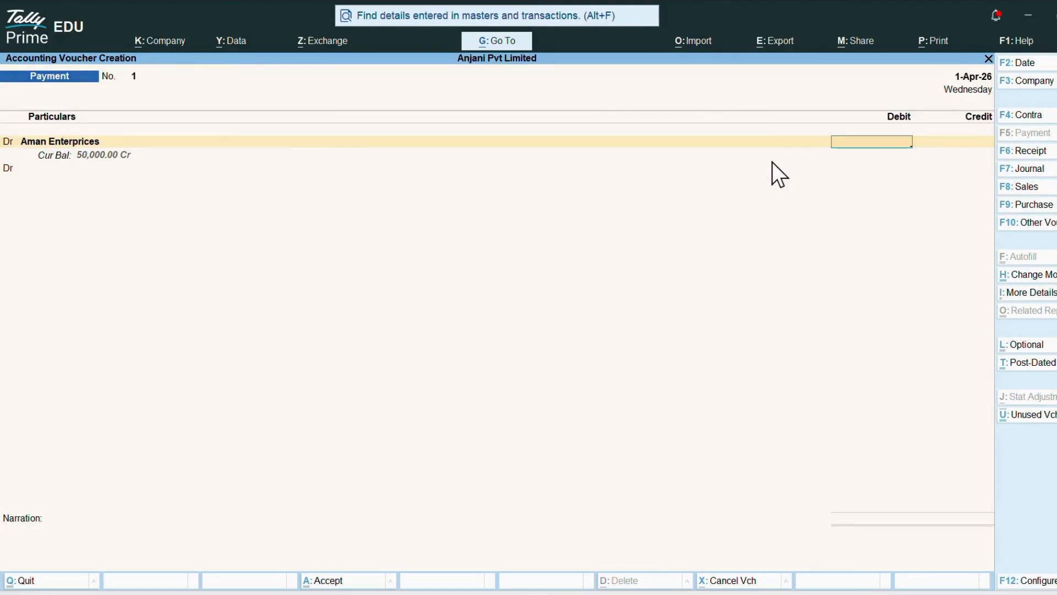
type("50000")
key("Return")
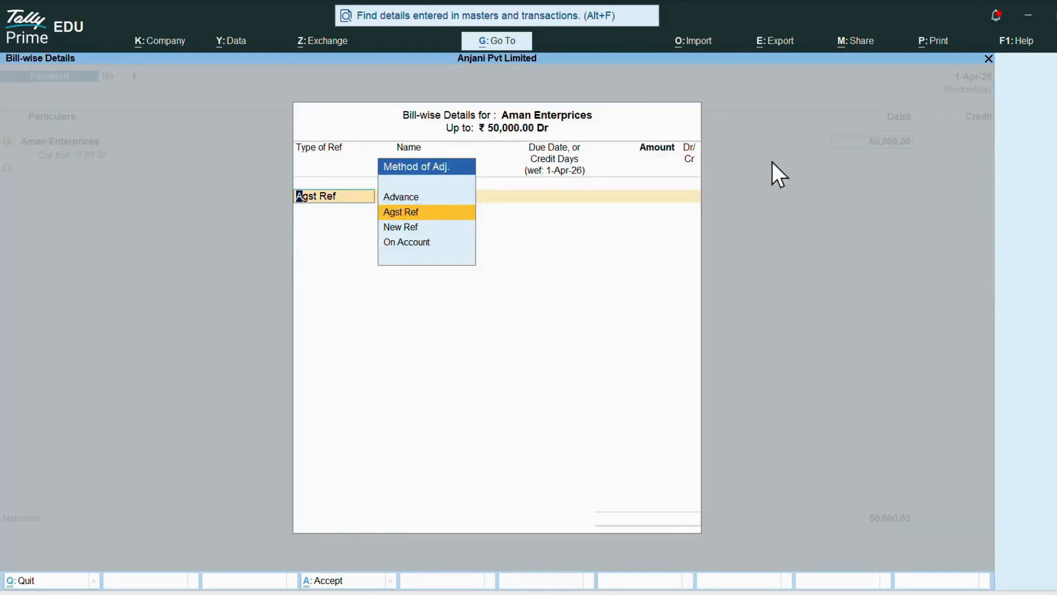
key("Return")
key("Return")
key("Return")
key("Return")
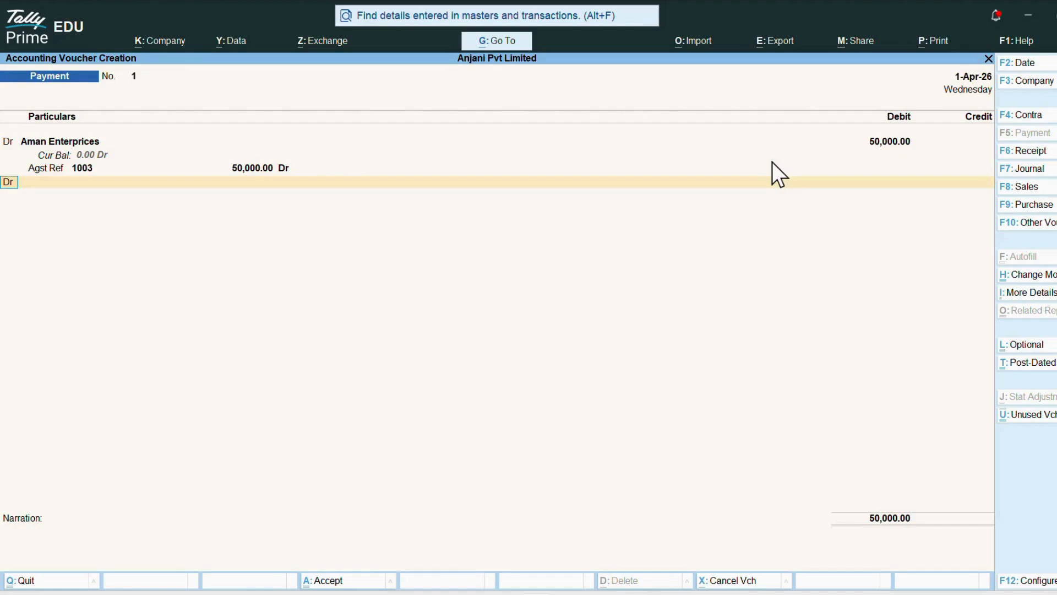
Credit Cash with 50,000 and save the first payment voucher with the narration left blank.
type("c")
key("Return")
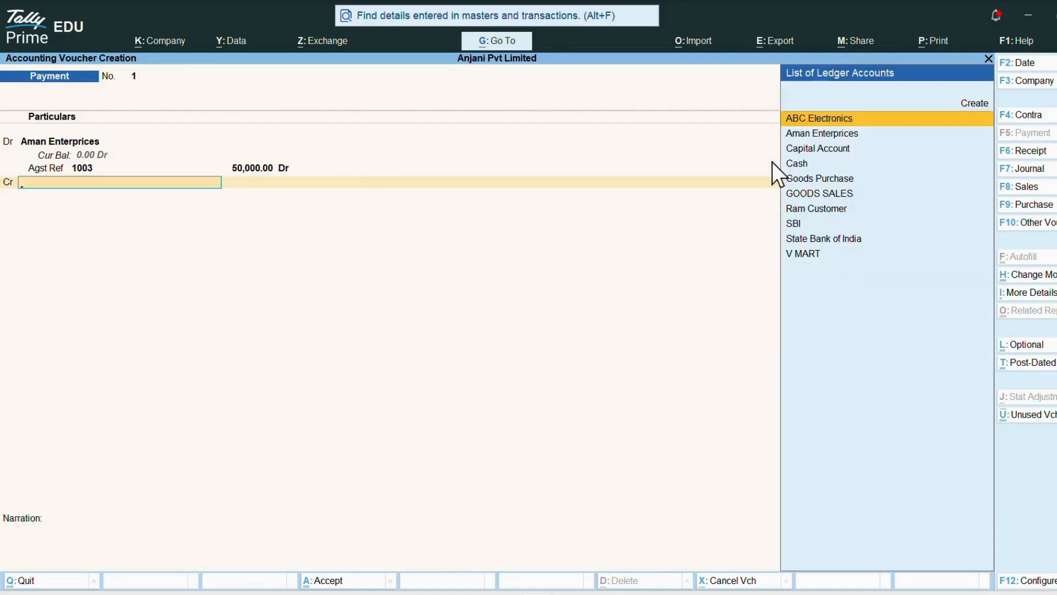
key("Down")
key("Down")
key("Down")
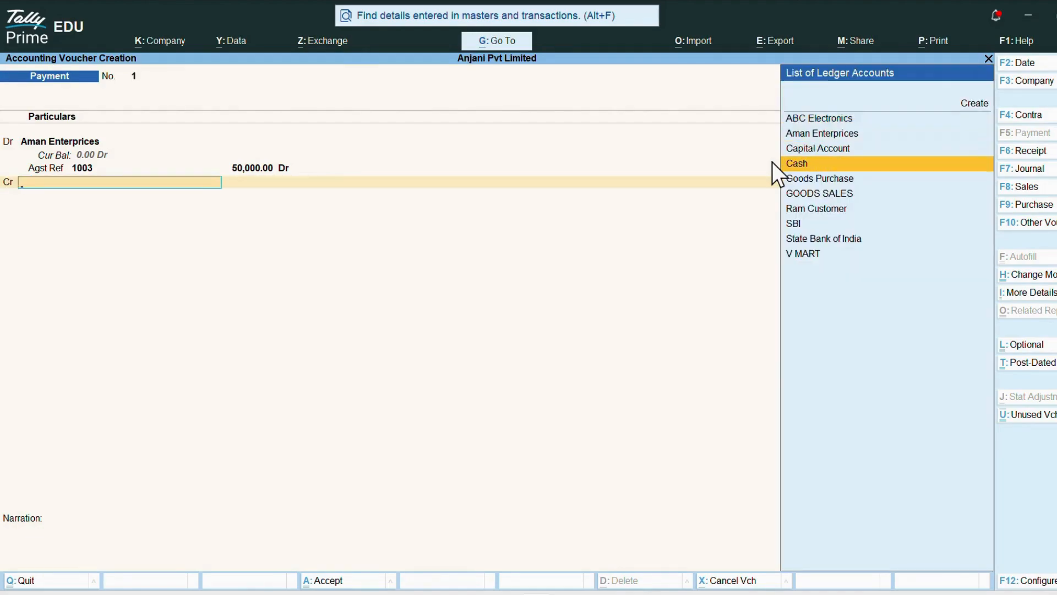
key("Return")
key("Return")
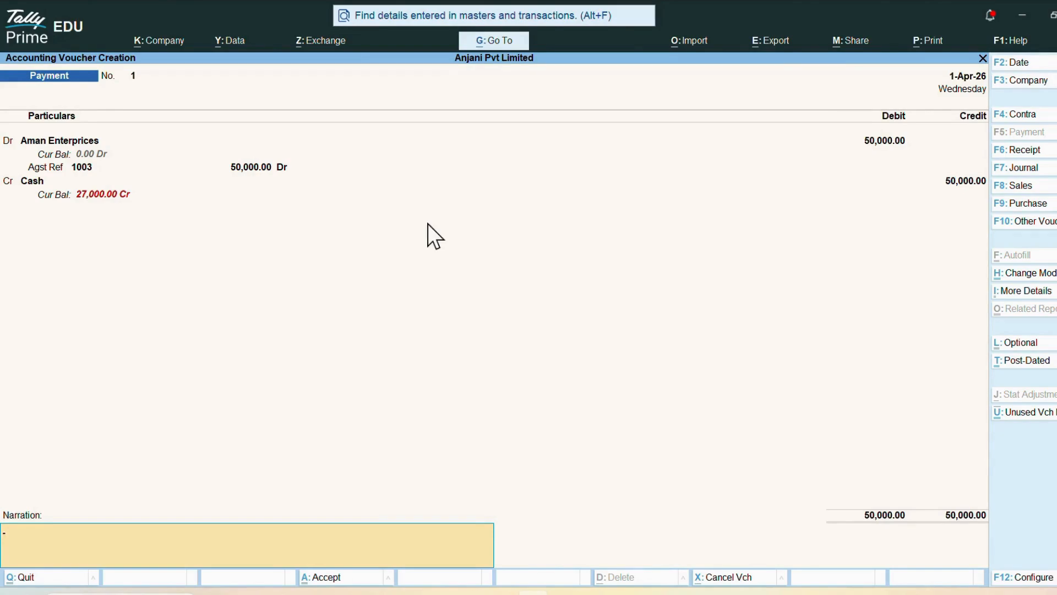
key("Return")
key("y")
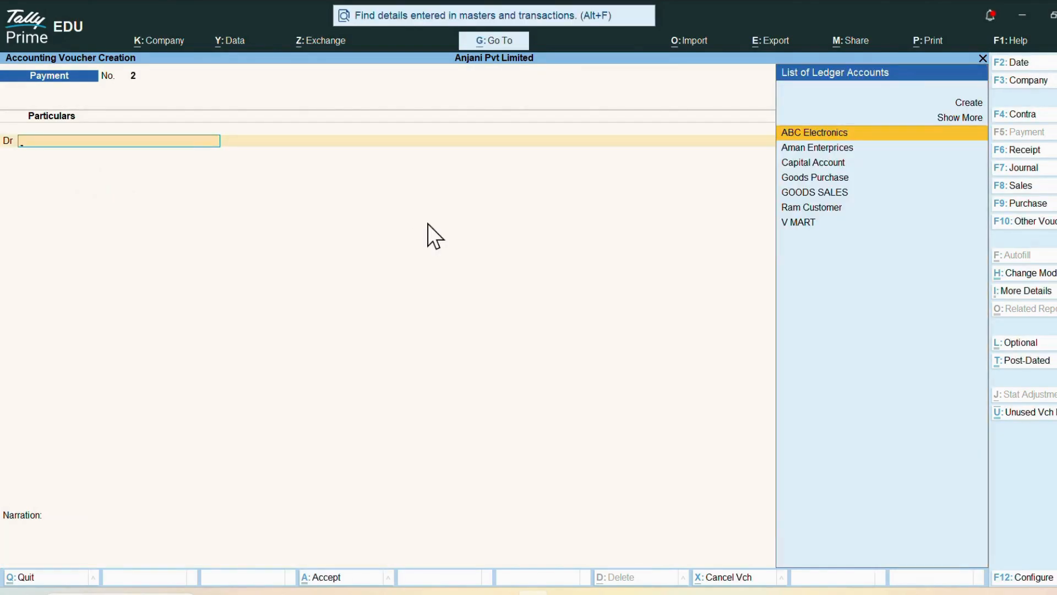
Debit V MART with 1,000 in the second payment voucher and allocate it bill-wise as Agst Ref 1004.
key("Down")
key("Down")
key("Down")
key("Down")
key("Down")
key("Down")
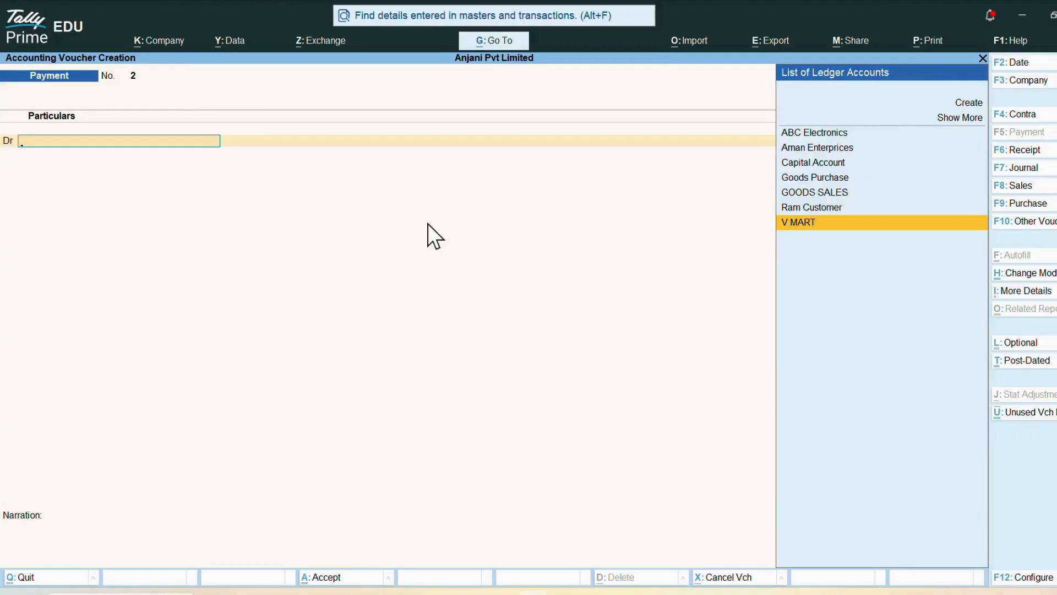
key("Return")
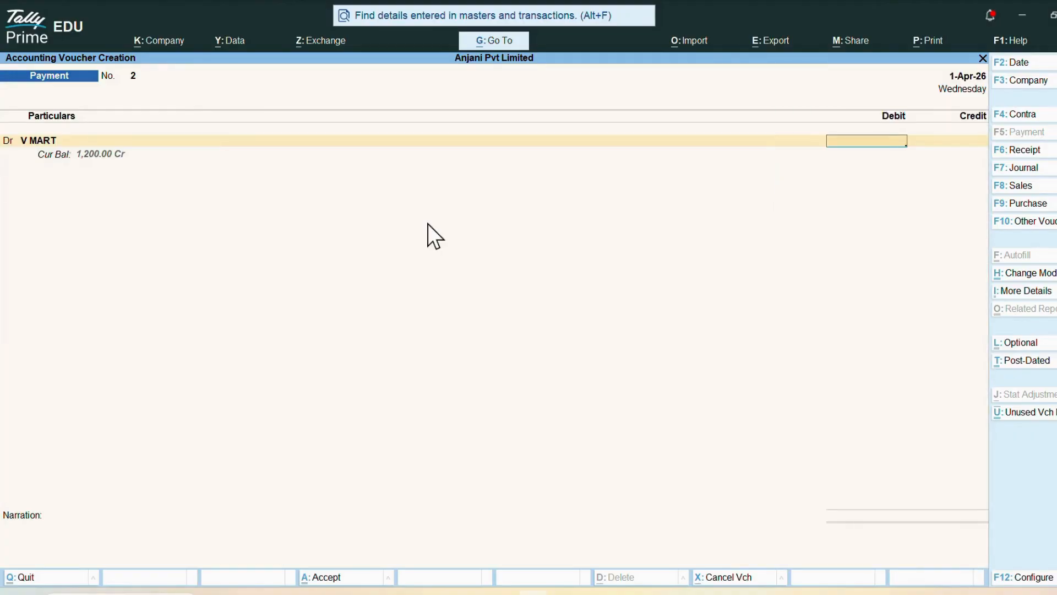
type("1000")
key("Return")
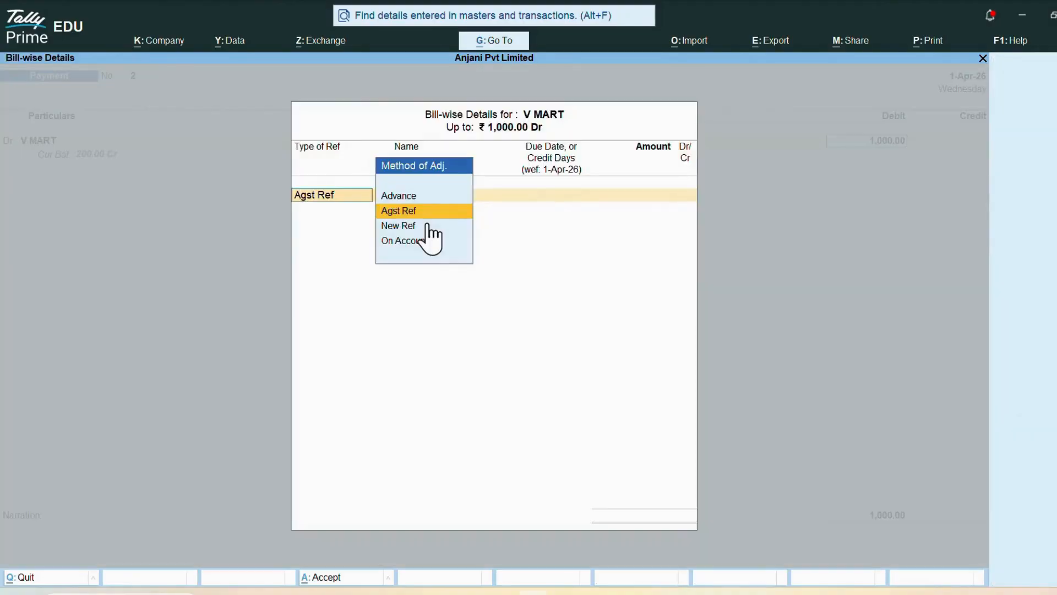
key("Return")
key("Return")
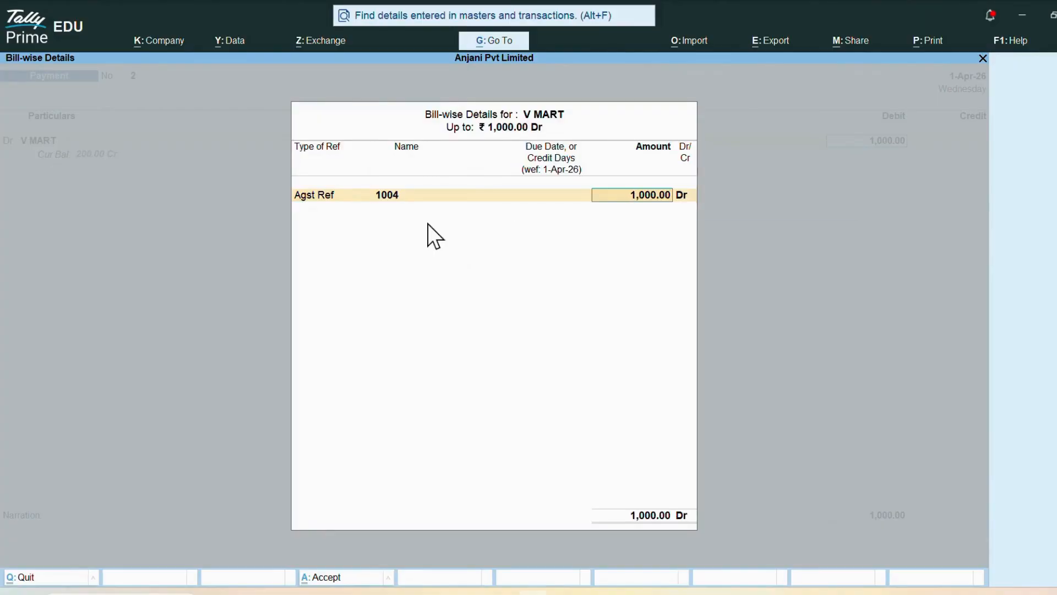
key("Return")
key("Return")
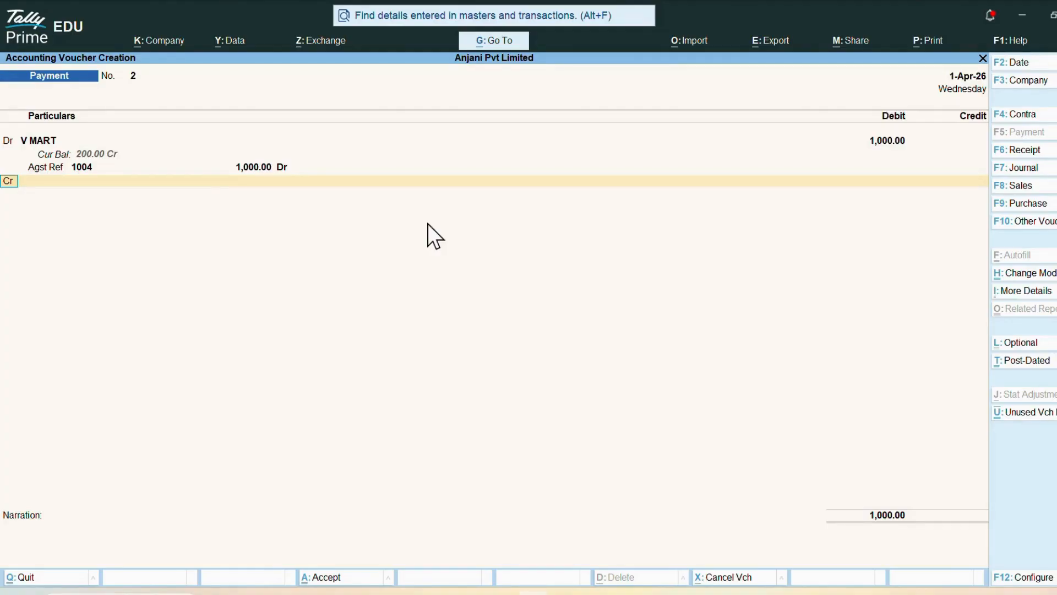
Credit Cash with 1,000 and save the second payment voucher without a narration.
key("Return")
key("Down")
key("Down")
key("Down")
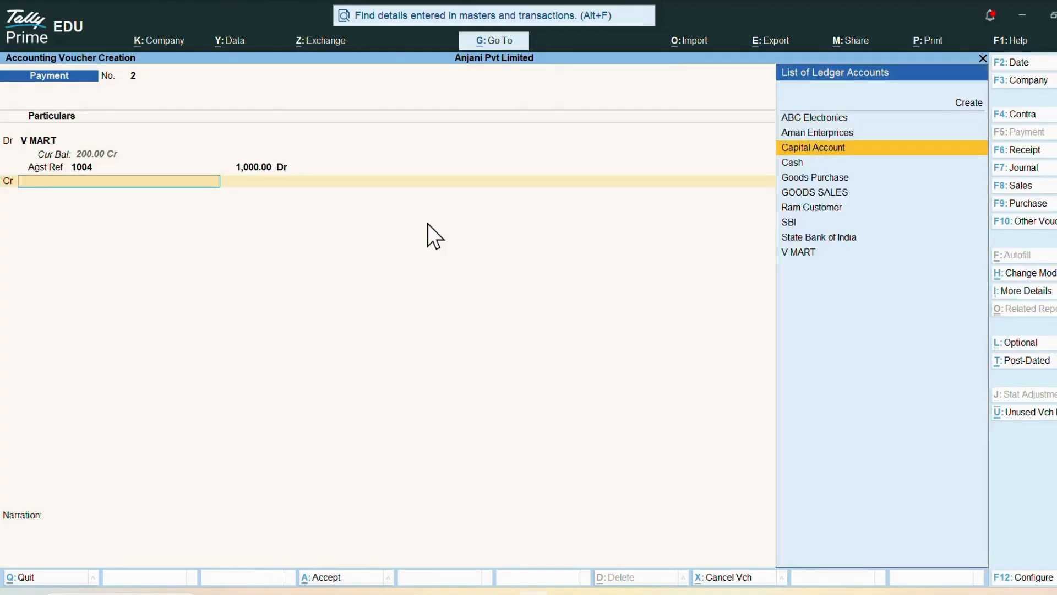
key("Return")
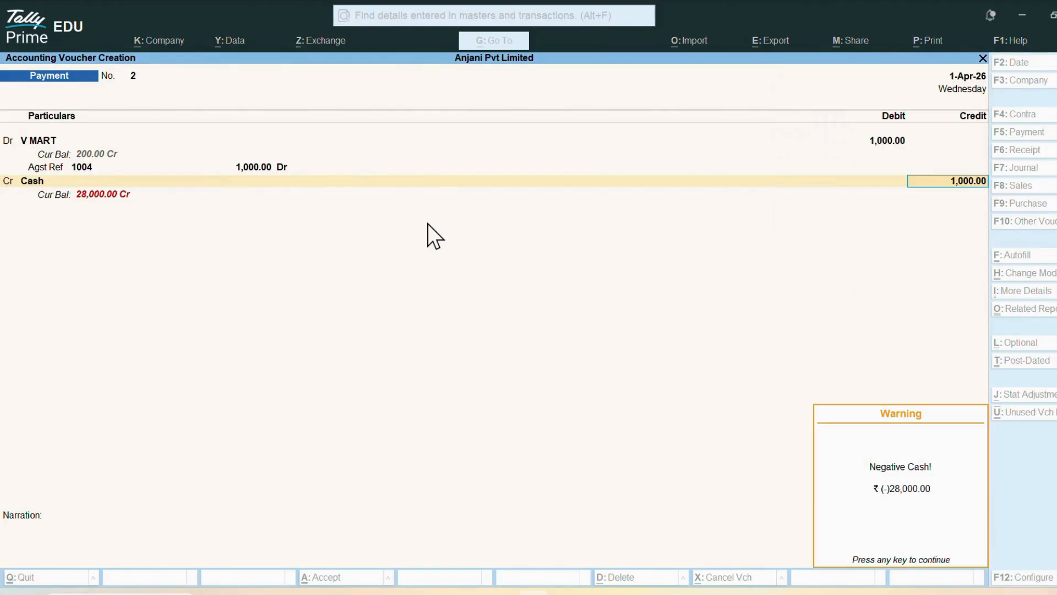
key("Return")
key("Return")
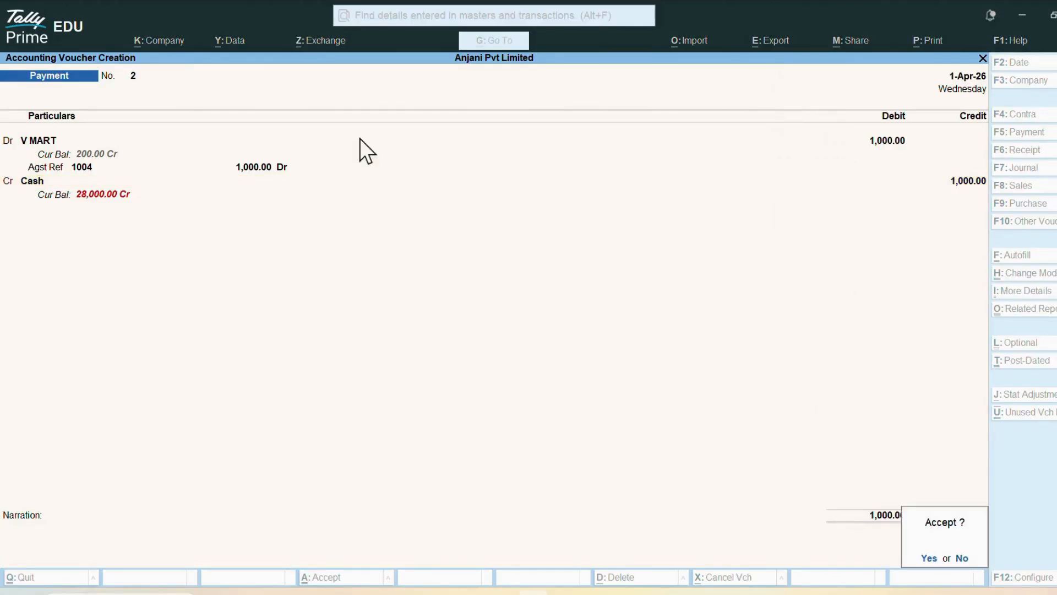
key("Return")
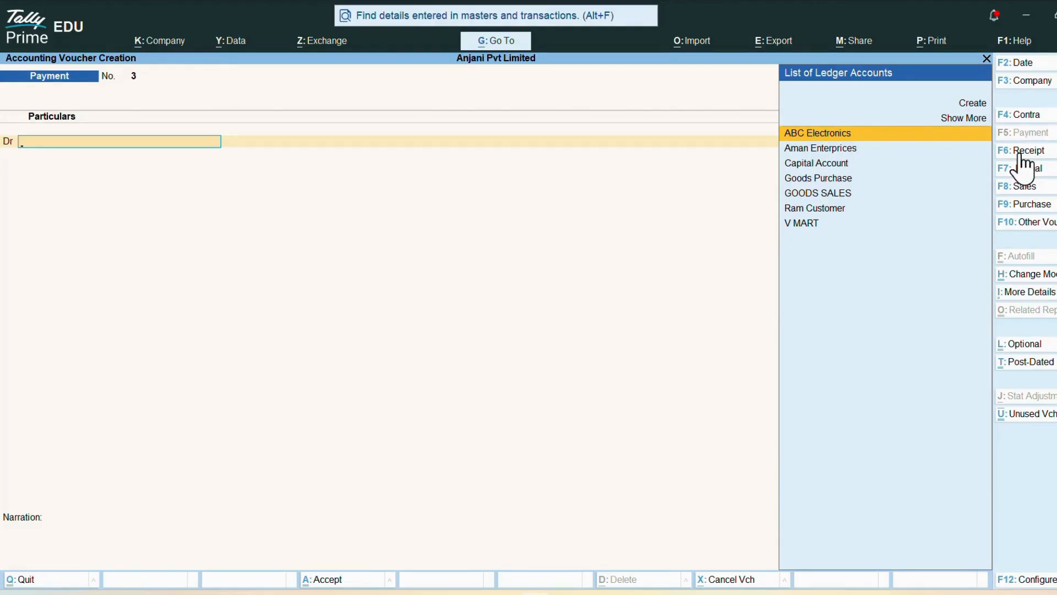
Start a receipt voucher and choose the individual customer's ledger as the credited account.
left_click(1020, 152)
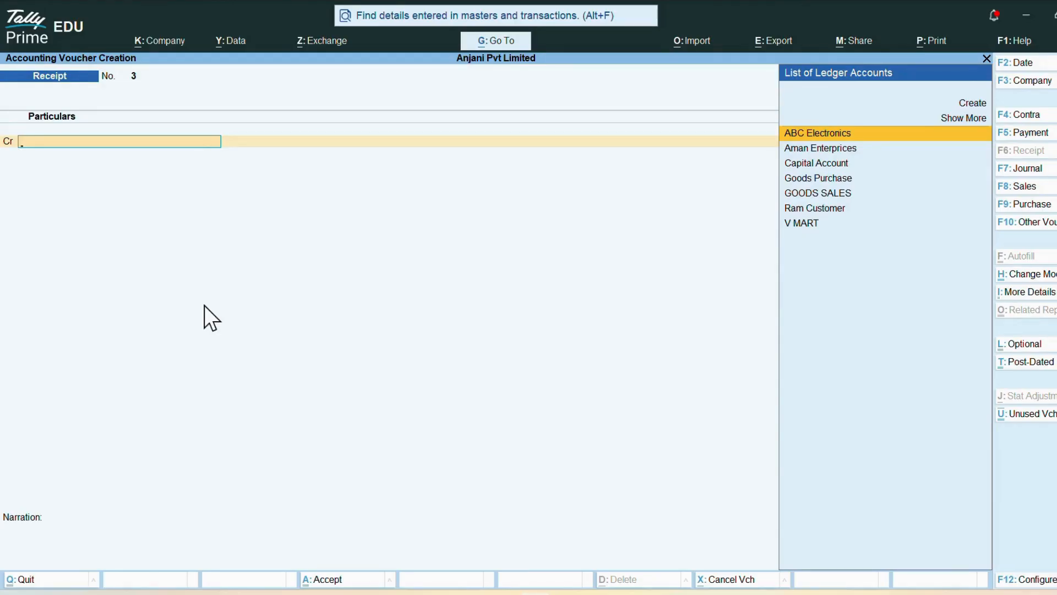
key("Down")
key("Down")
key("Down")
key("Down")
key("Down")
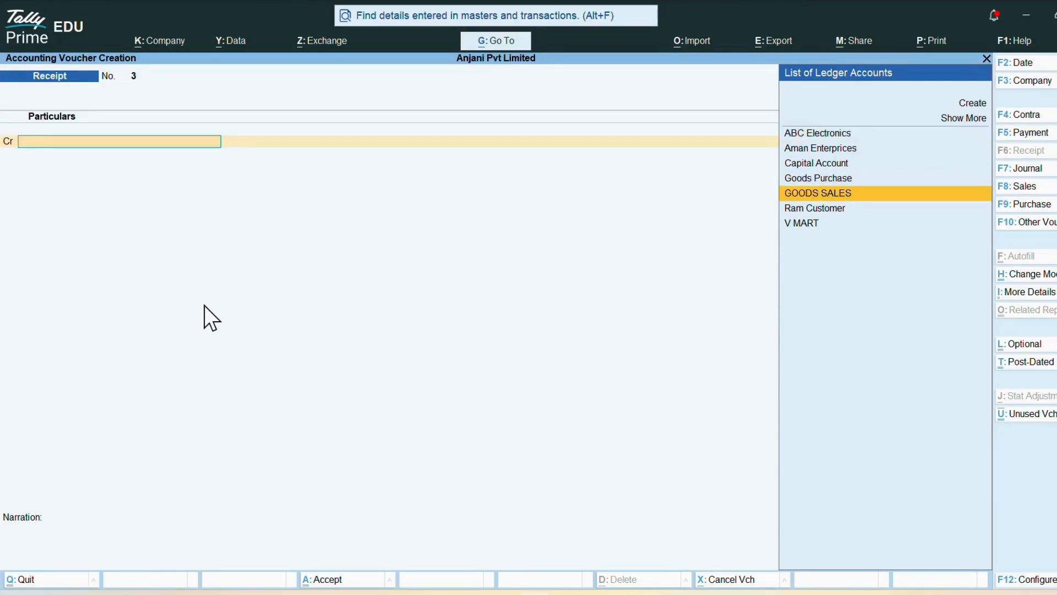
key("Return")
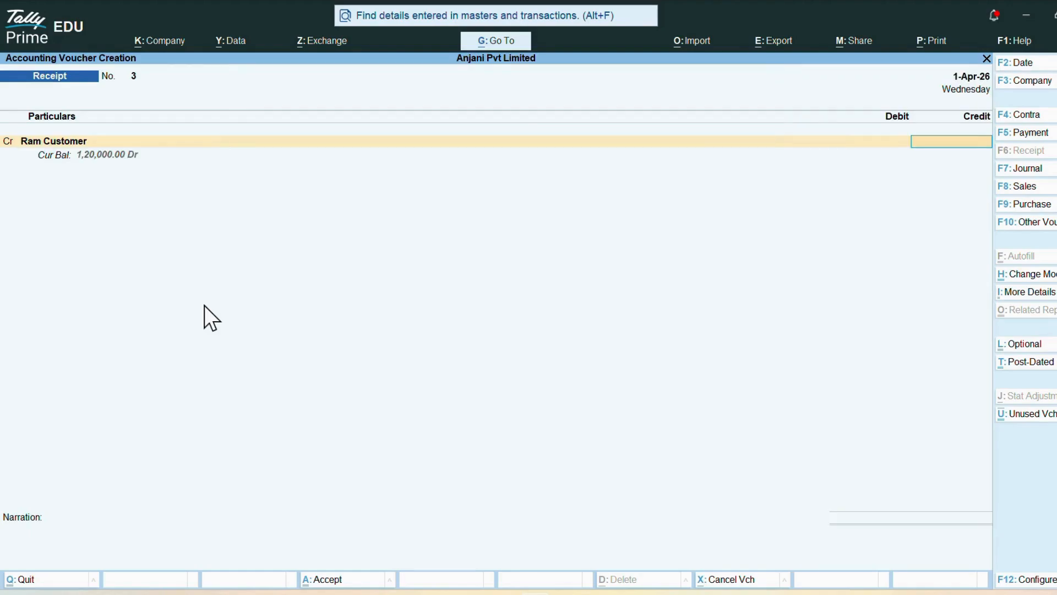
Credit the customer with 1,20,000 and settle the full amount bill-wise as Agst Ref 3.
type("120000")
key("Return")
key("Return")
key("Return")
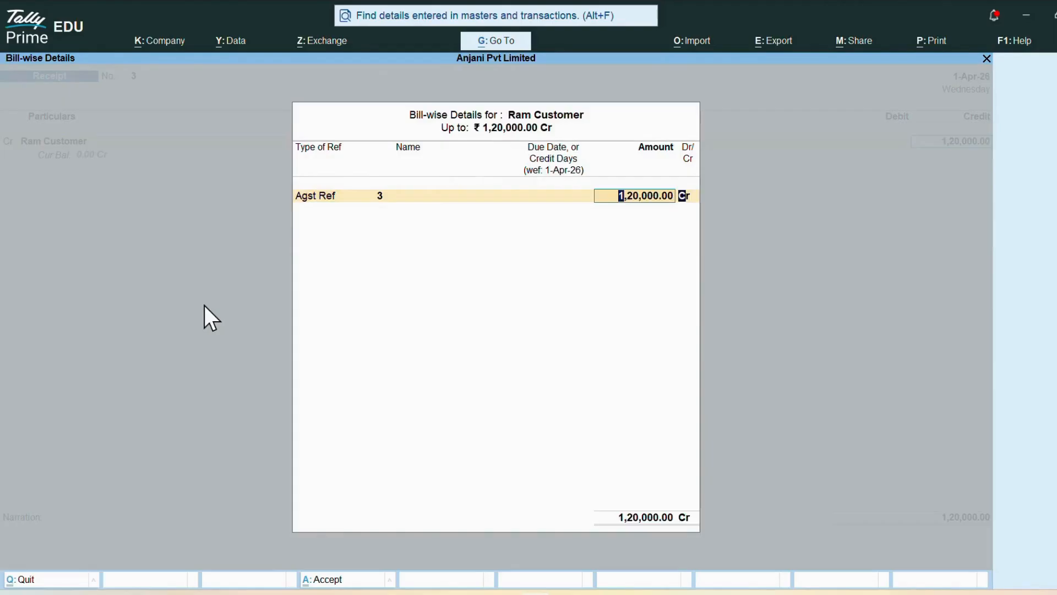
key("Return")
key("Return")
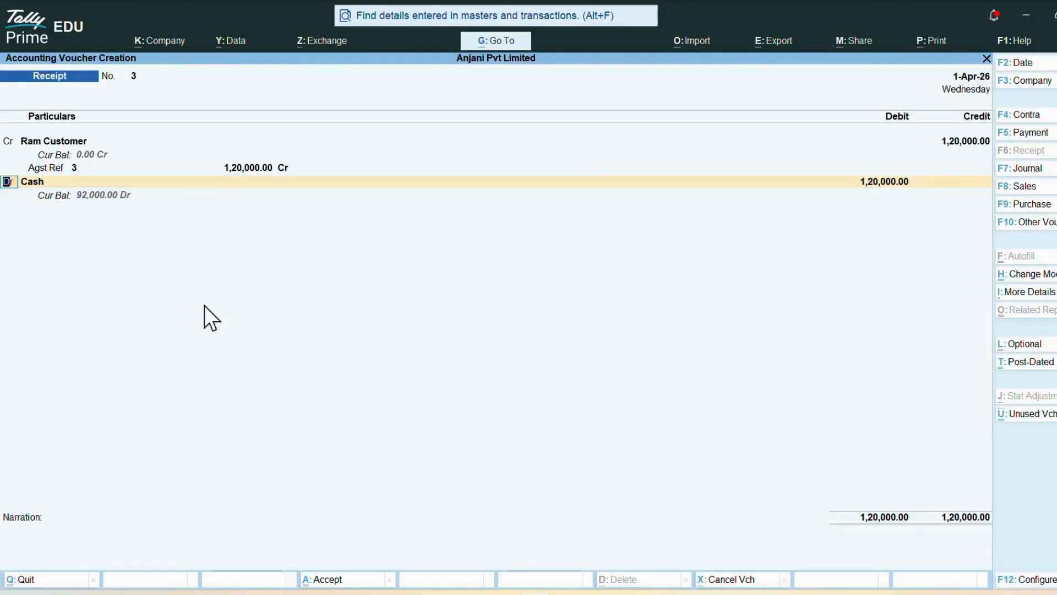
Debit Cash with 1,20,000 and save the customer's receipt voucher without a narration.
key("Return")
key("Return")
key("Return")
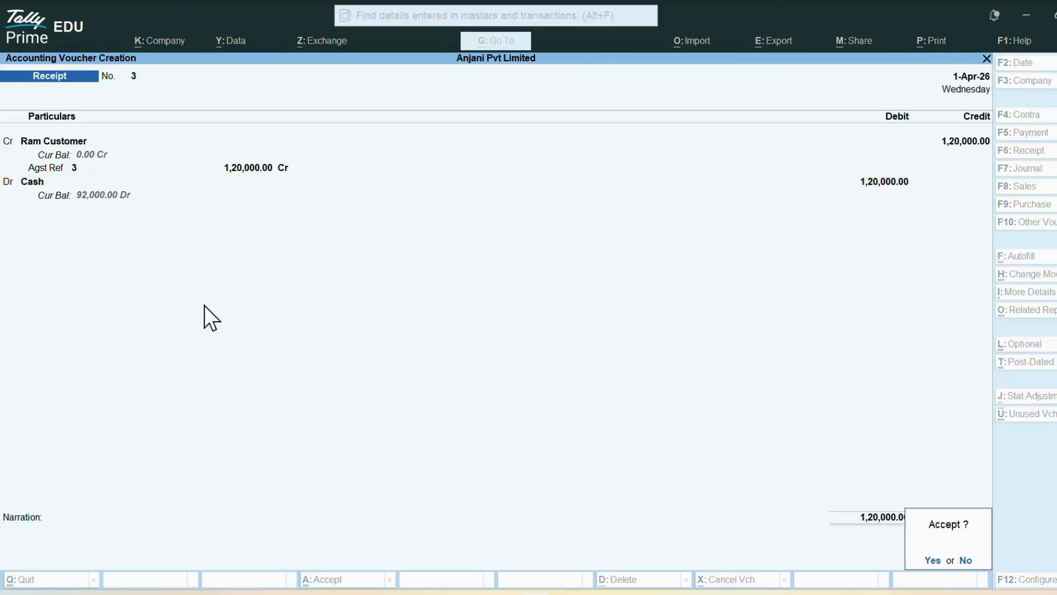
key("Return")
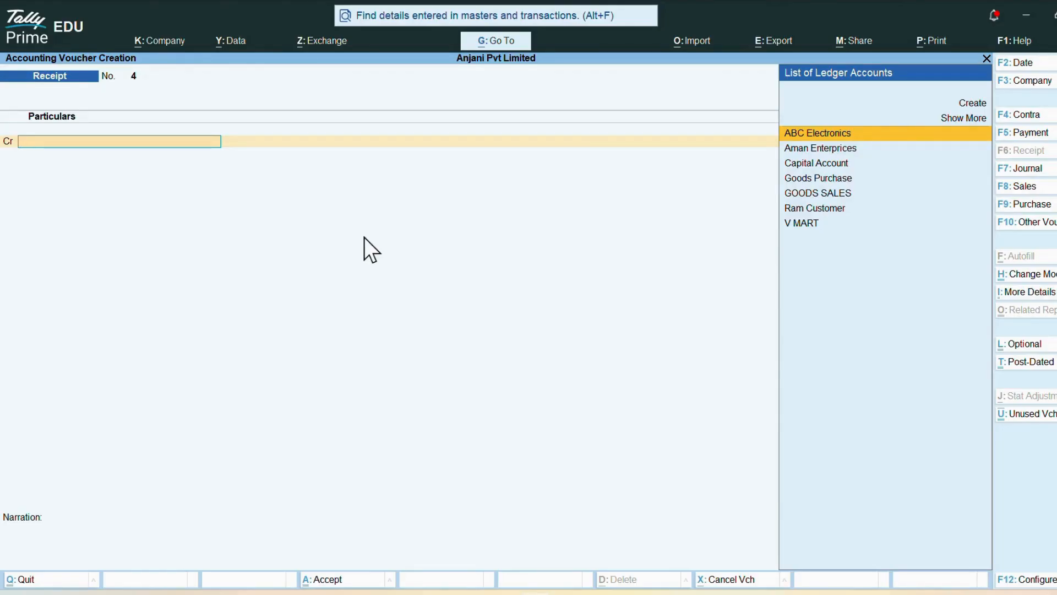
Choose ABC Electronics as the credited account in the new receipt voucher.
key("Down")
key("Down")
key("Down")
key("Down")
key("Down")
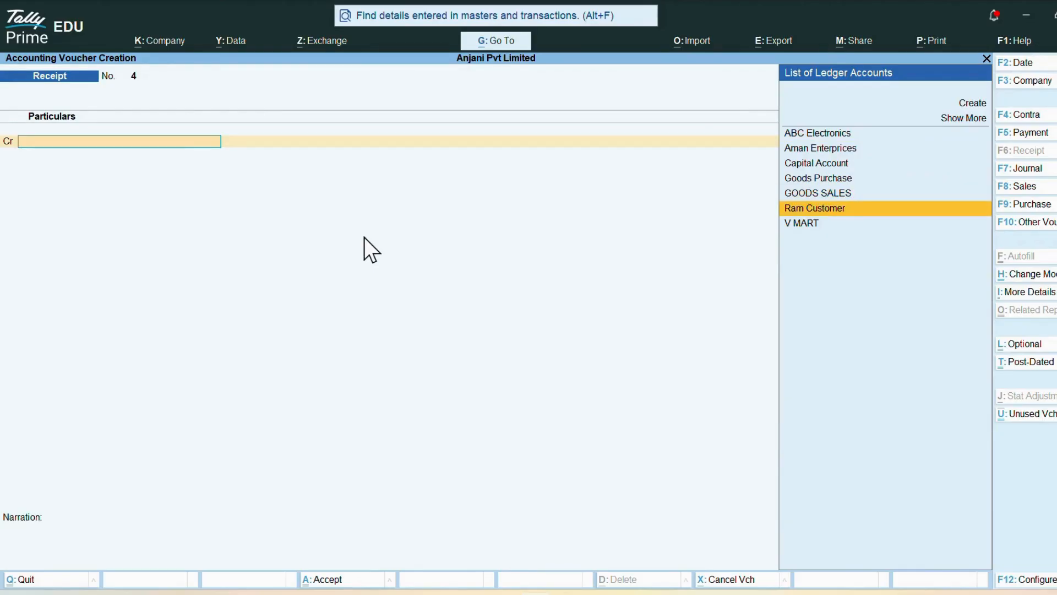
key("Up")
key("Up")
key("Up")
key("Up")
key("Up")
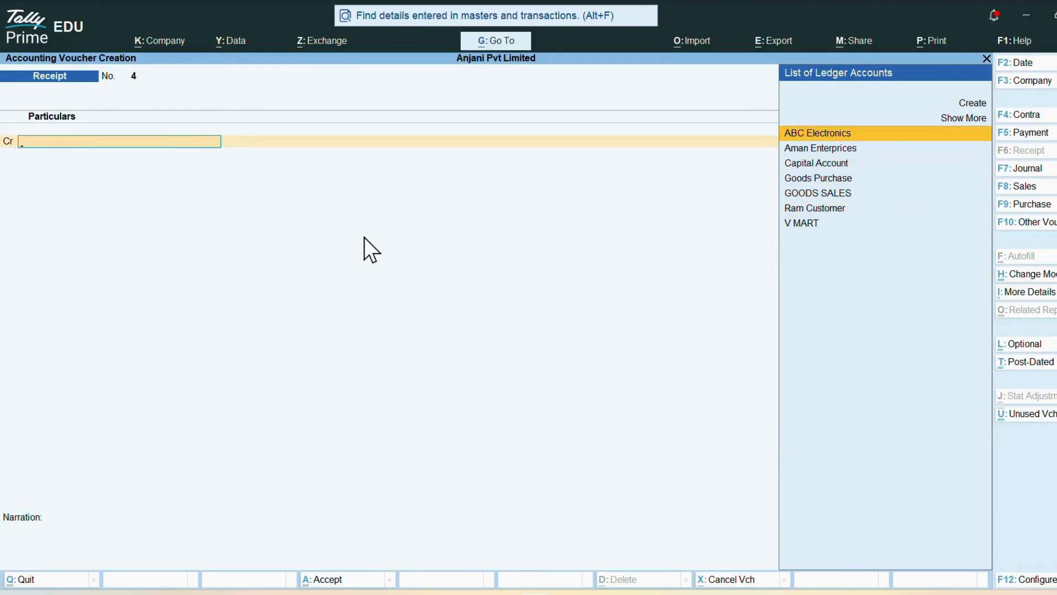
key("Return")
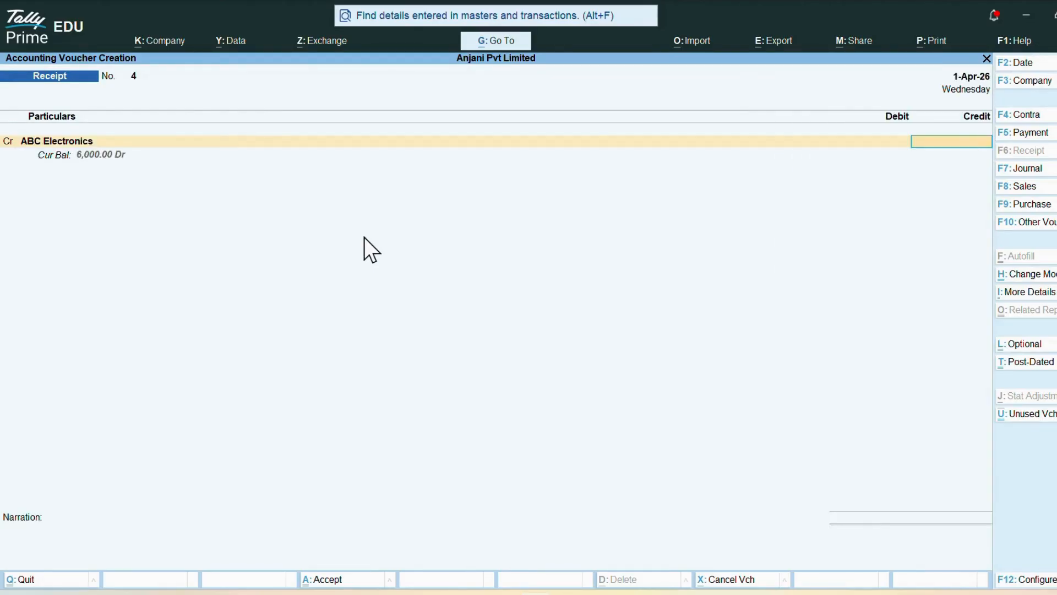
Credit ABC Electronics with 6,500 and allocate 6,000 of it bill-wise as Agst Ref 4.
type("65000")
key("BackSpace")
key("Return")
key("Return")
key("Return")
key("Return")
key("Return")
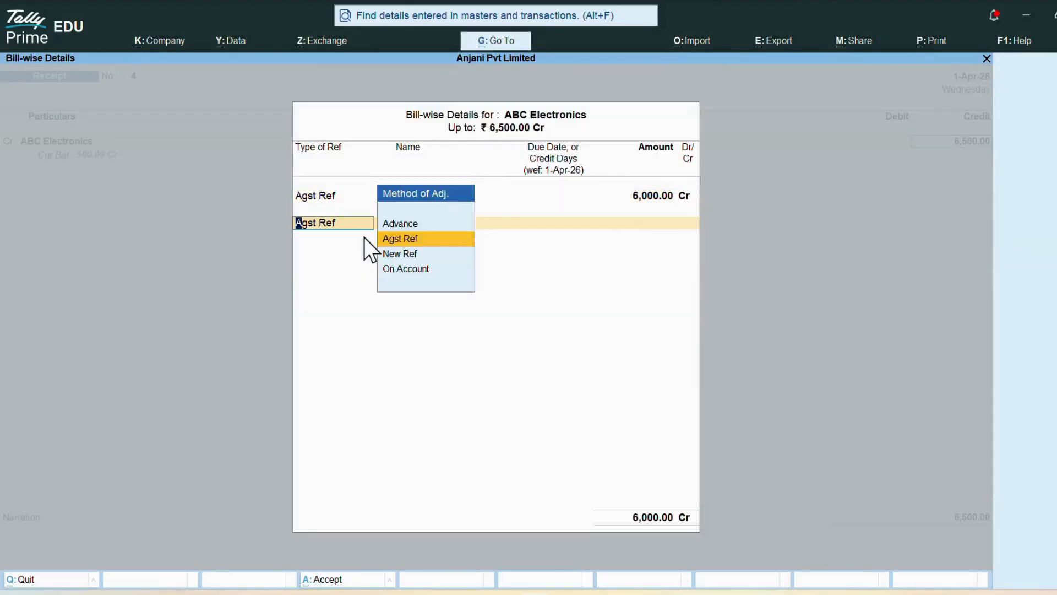
Set the Agst Ref 4 allocation for ABC Electronics to 6,500 and complete the bill-wise details.
key("Up")
key("BackSpace")
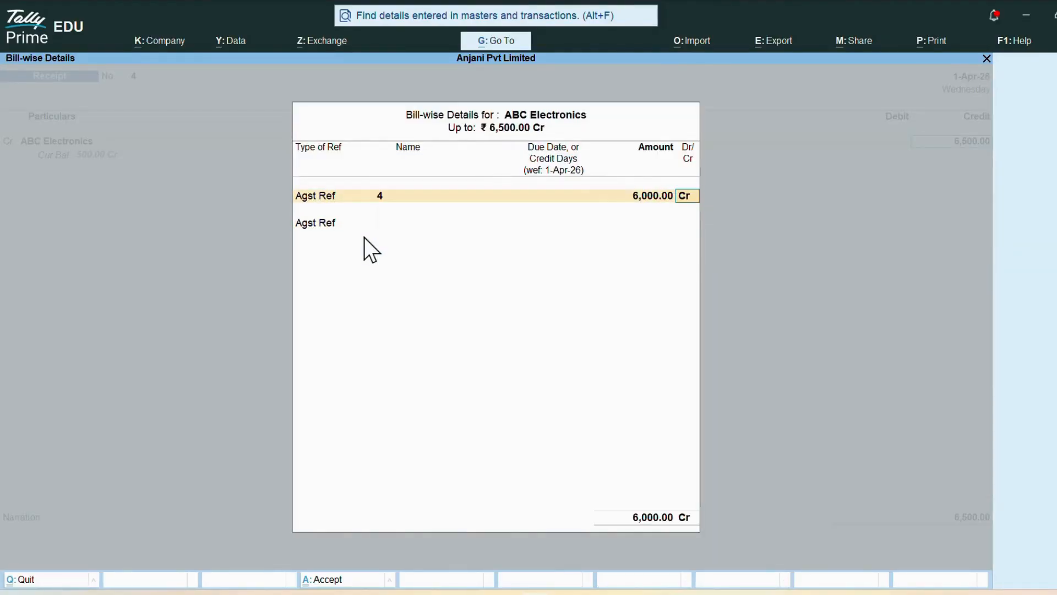
key("BackSpace")
type("6500")
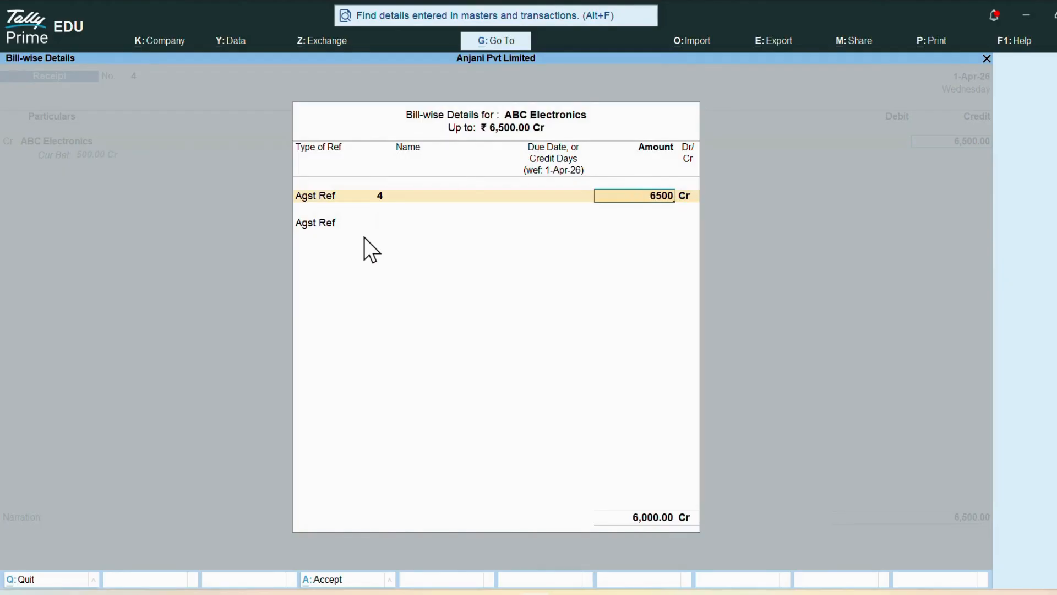
key("Return")
key("Return")
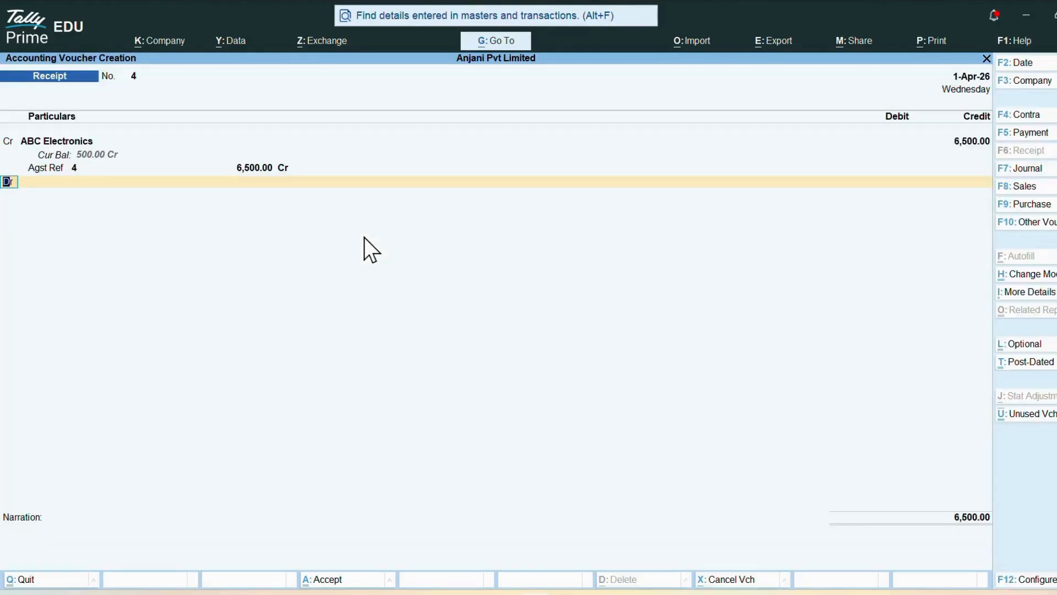
Debit Cash with 6,500 and save the ABC Electronics receipt voucher with the narration left blank.
key("Return")
key("Down")
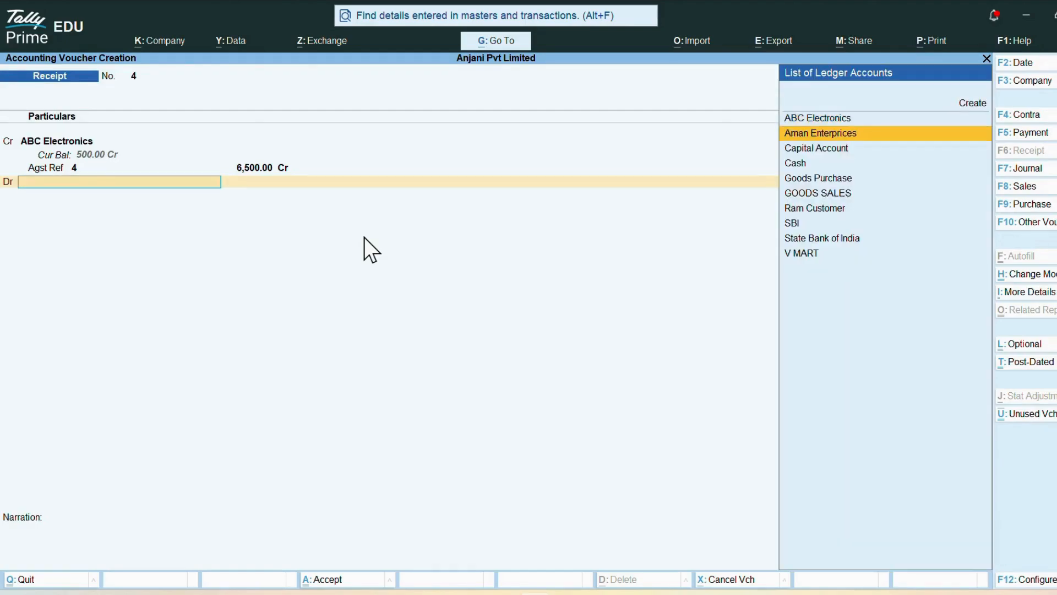
key("Down")
key("Down")
key("Return")
key("Return")
key("Return")
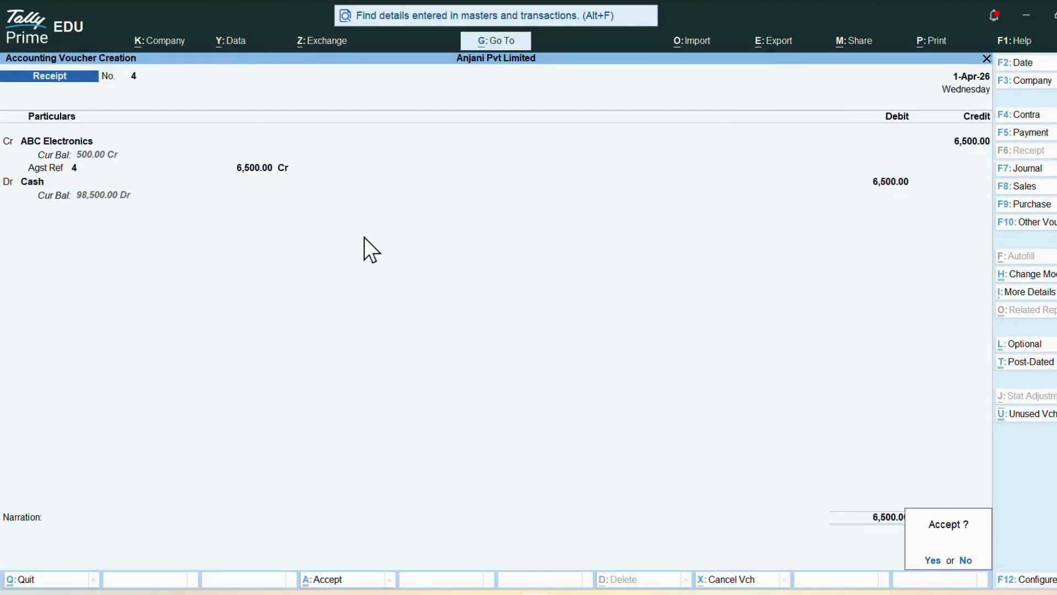
key("Return")
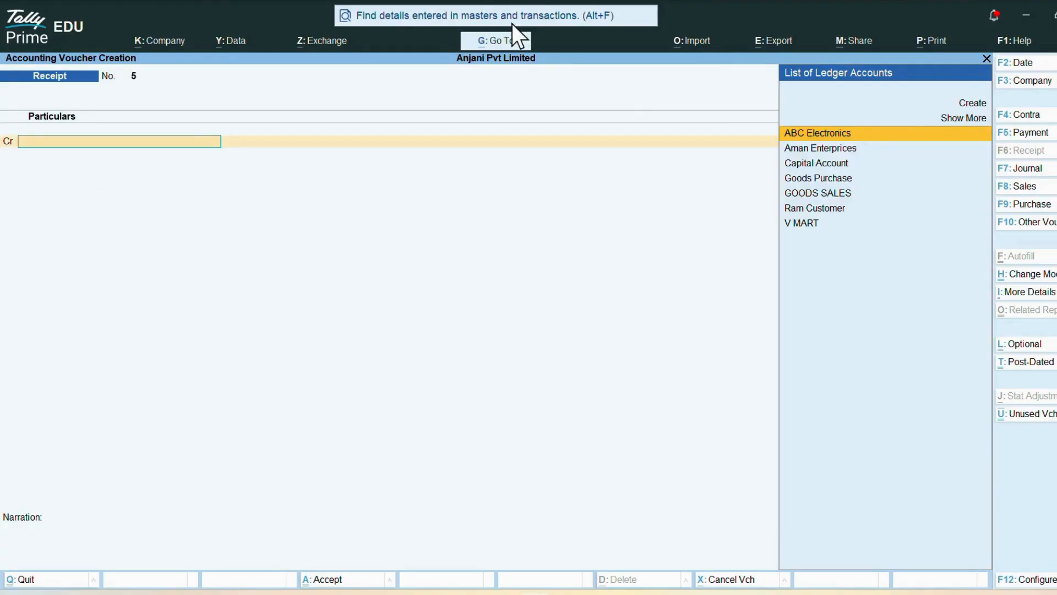